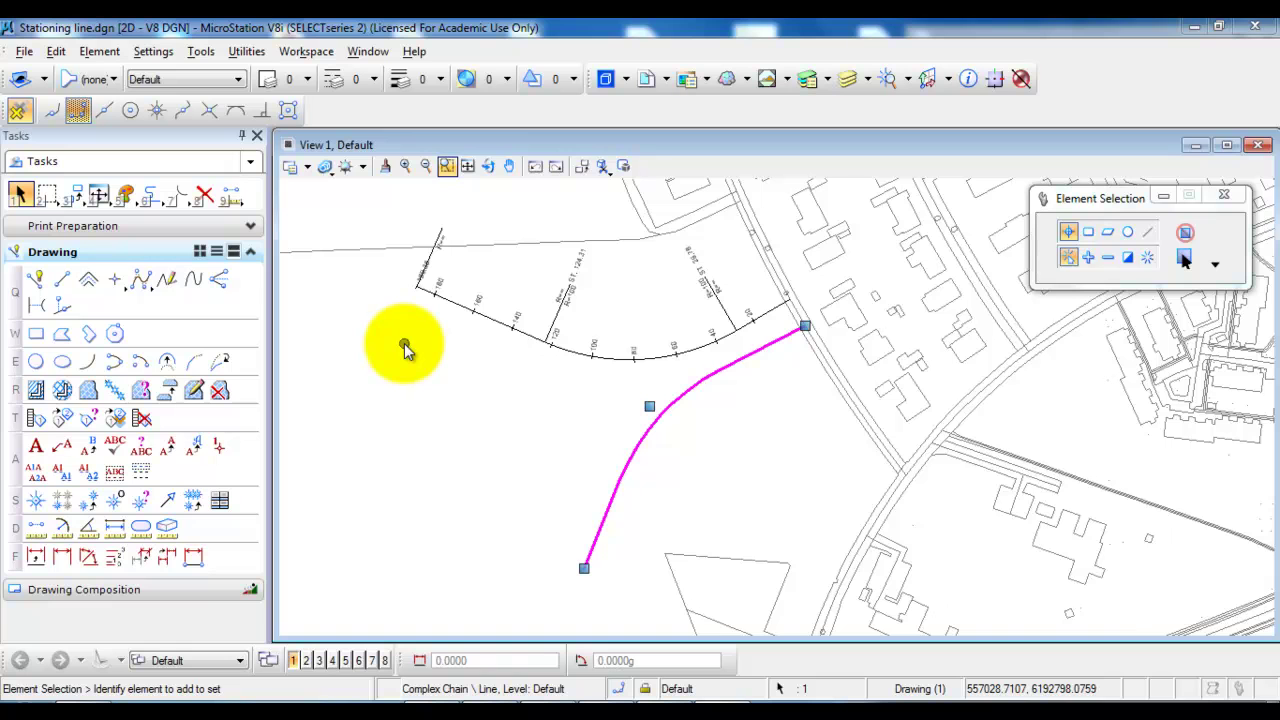
- Draw a 3 m tick line perpendicular to the lower, unlabelled alignment, near the end that meets the road
scroll(680, 300, "up", 2)
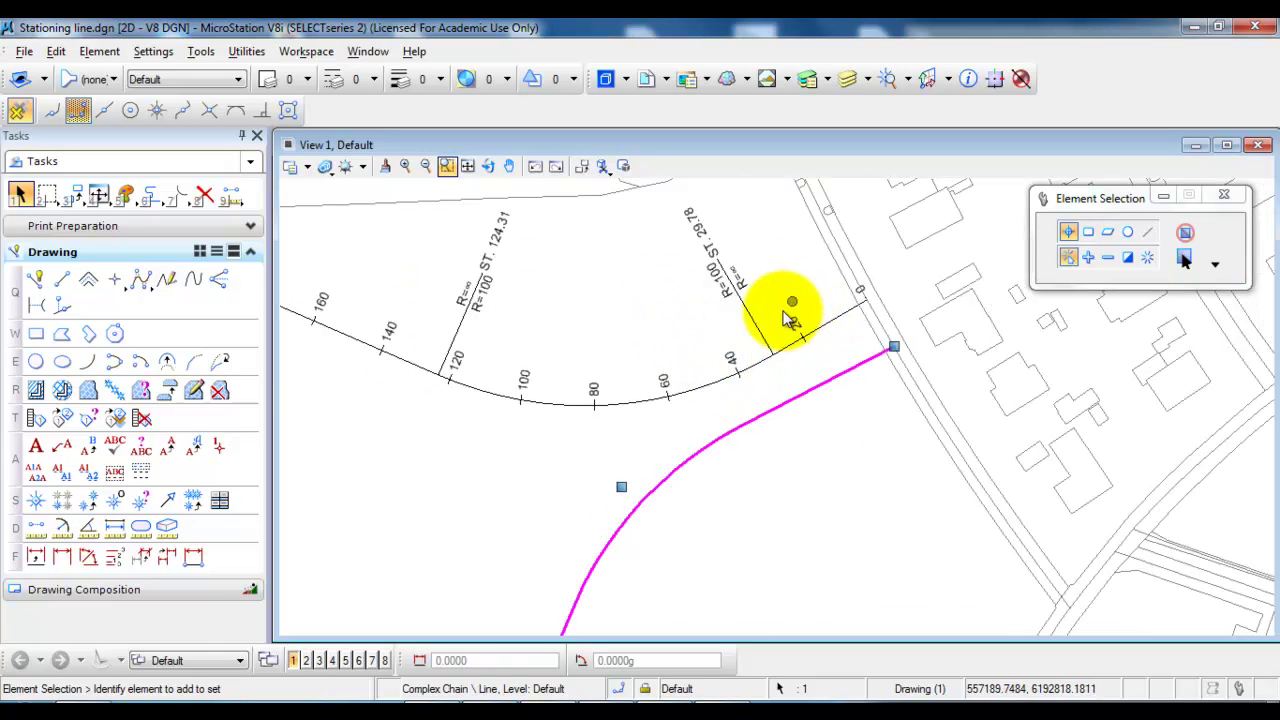
key("Escape")
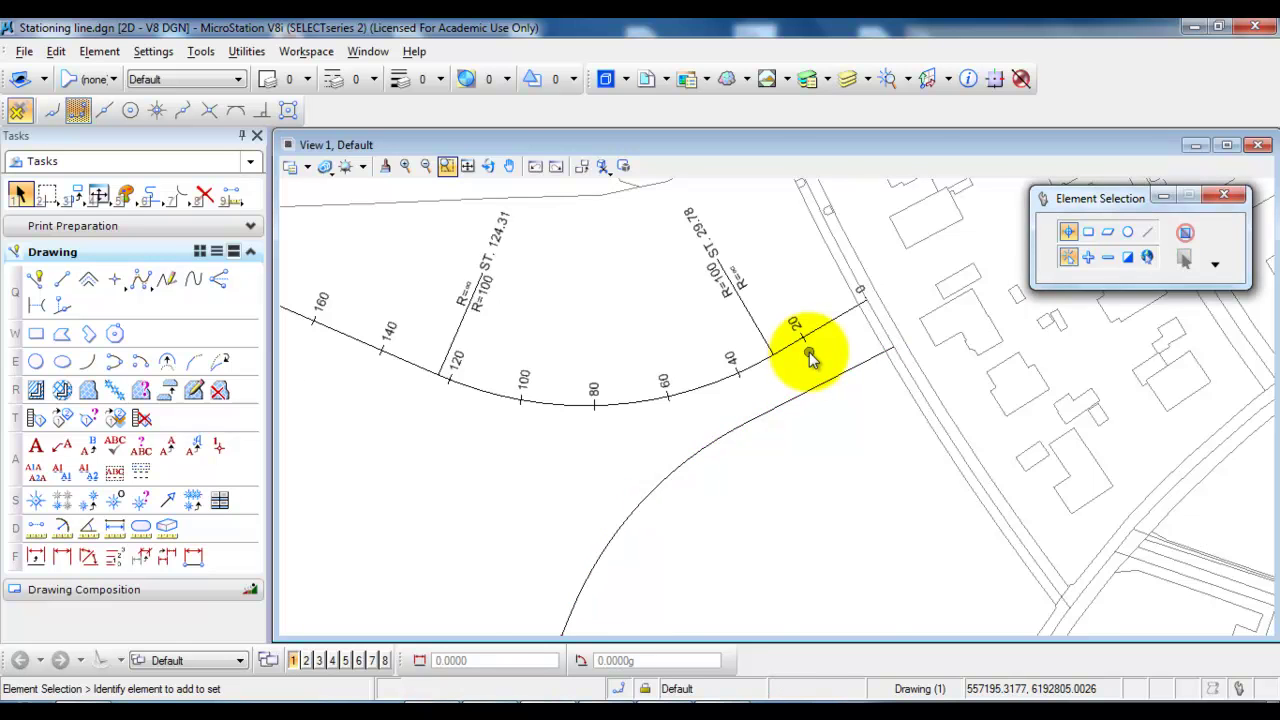
scroll(810, 357, "up", 2)
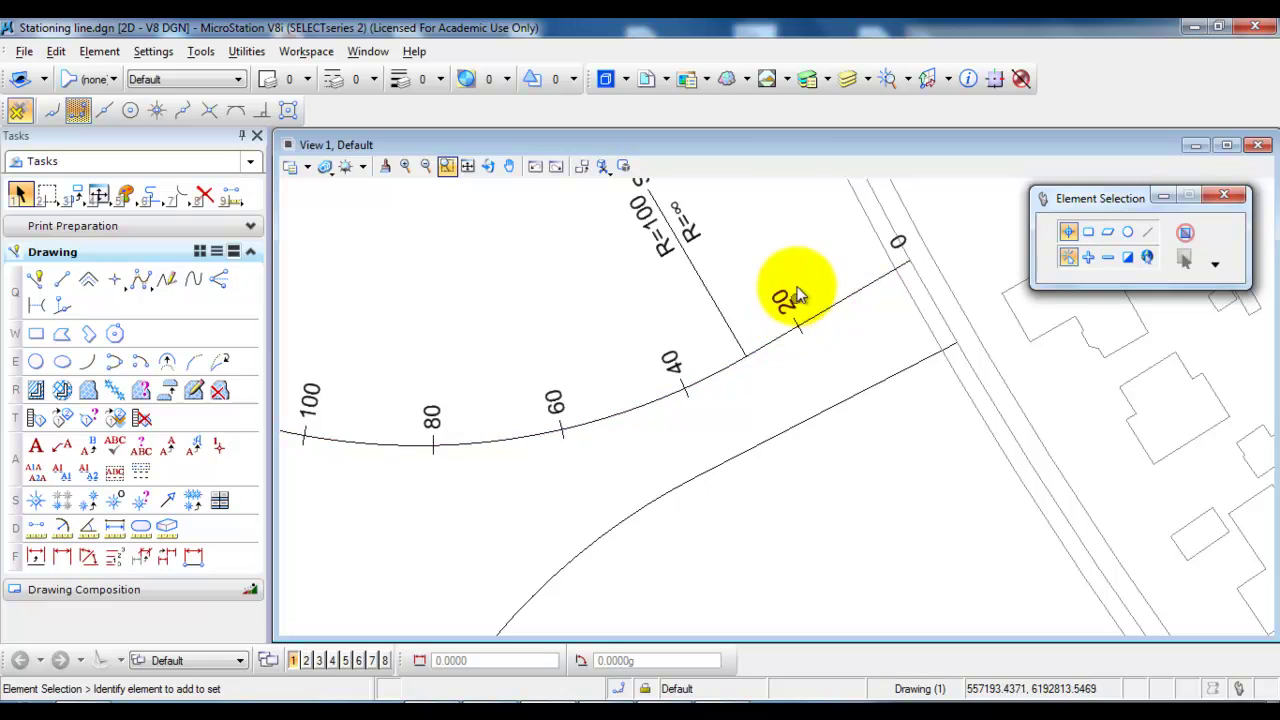
left_click(61, 283)
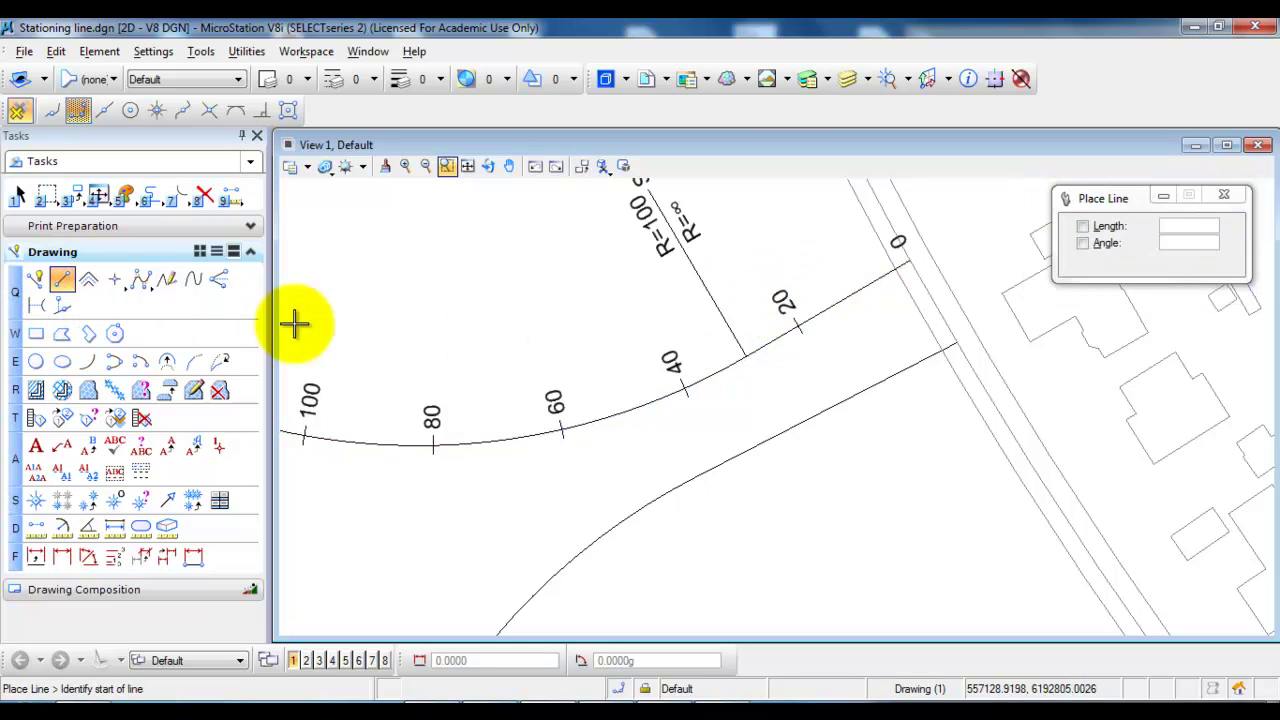
left_click(1083, 227)
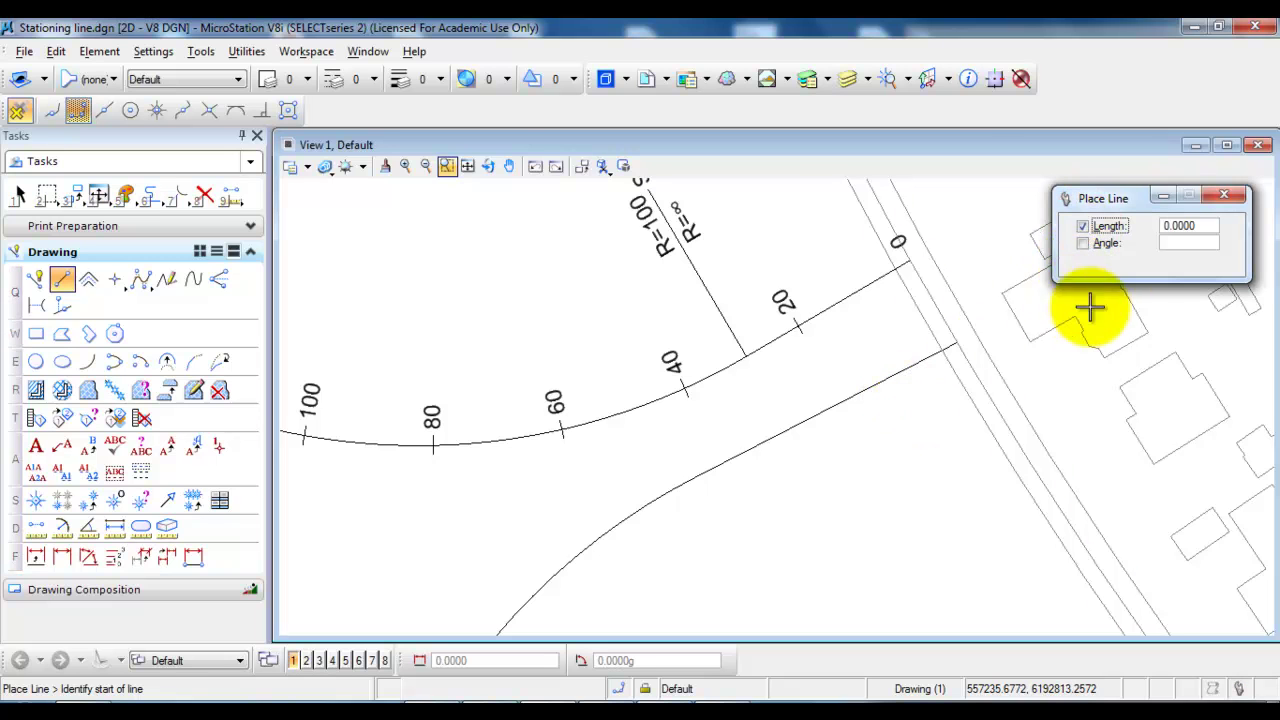
left_click(1167, 225)
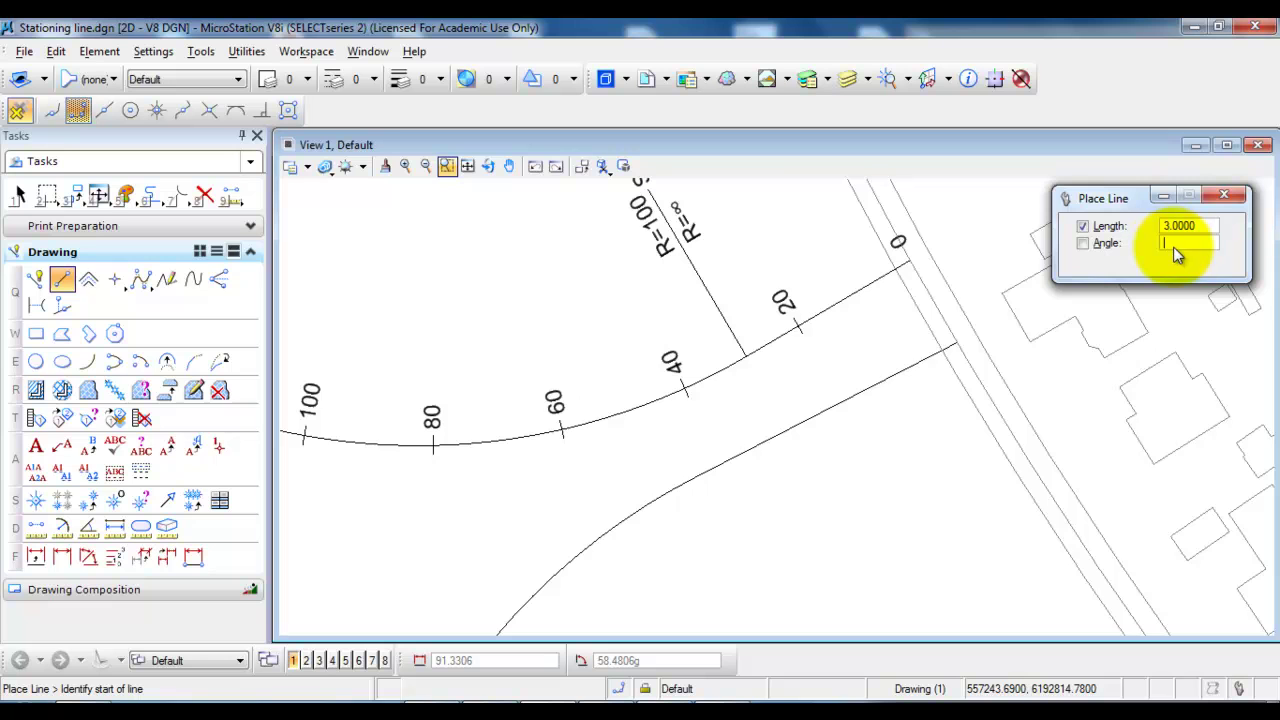
scroll(910, 380, "up", 3)
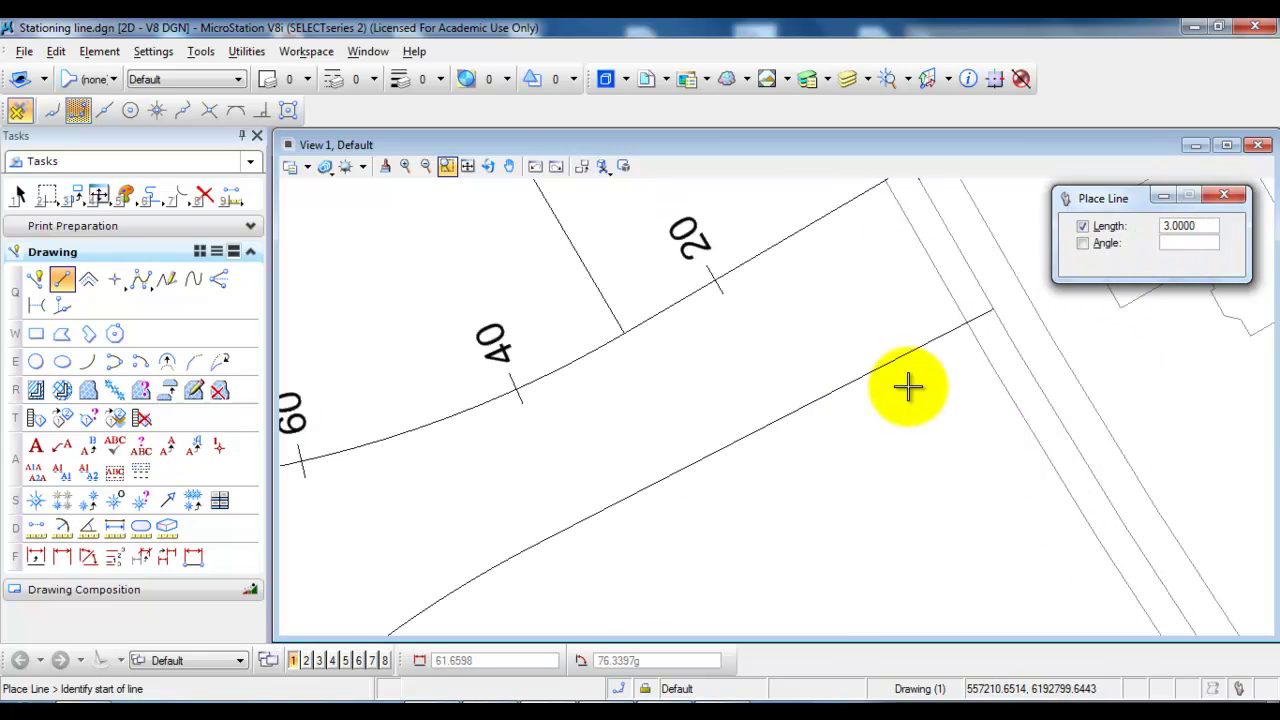
left_click(875, 331)
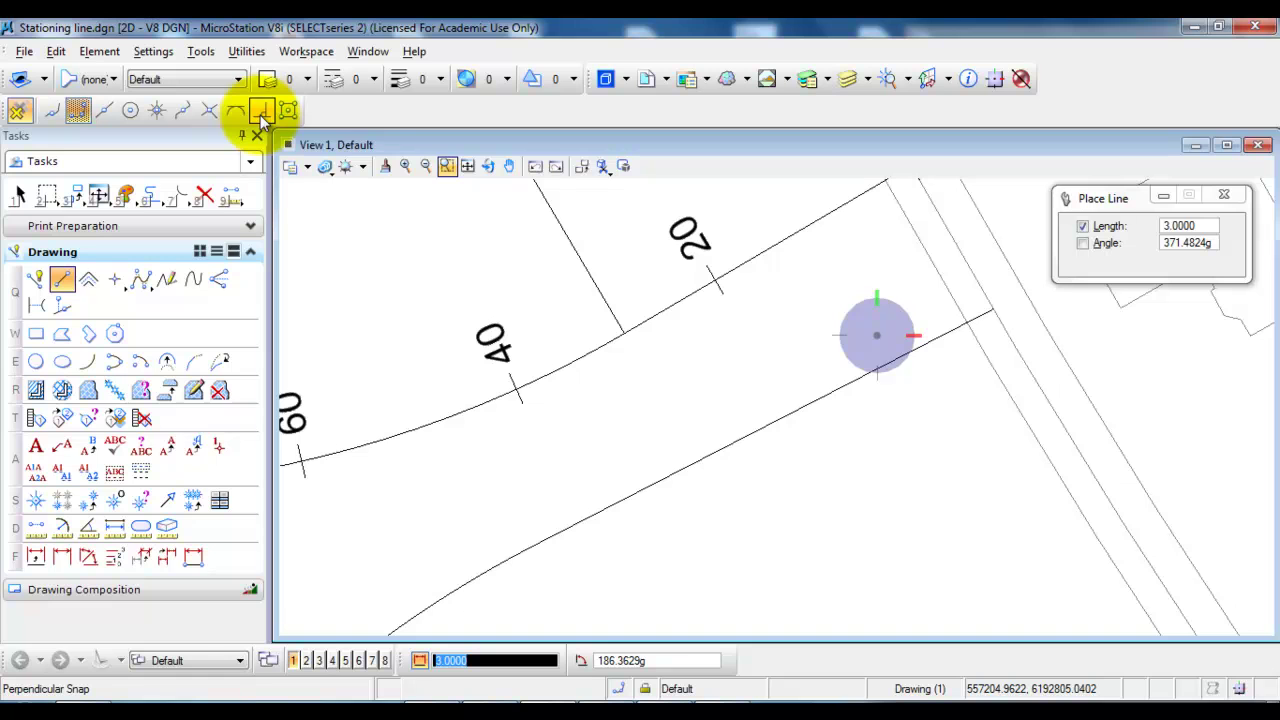
left_click(262, 112)
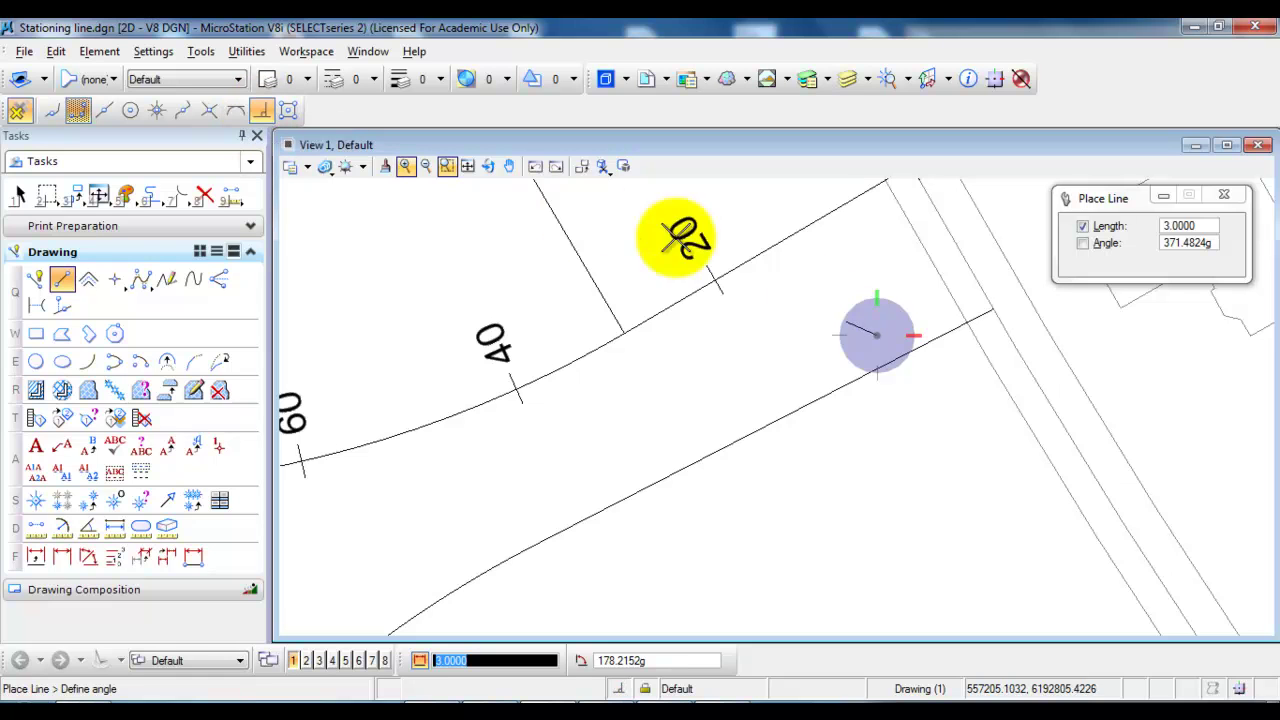
left_click(890, 368)
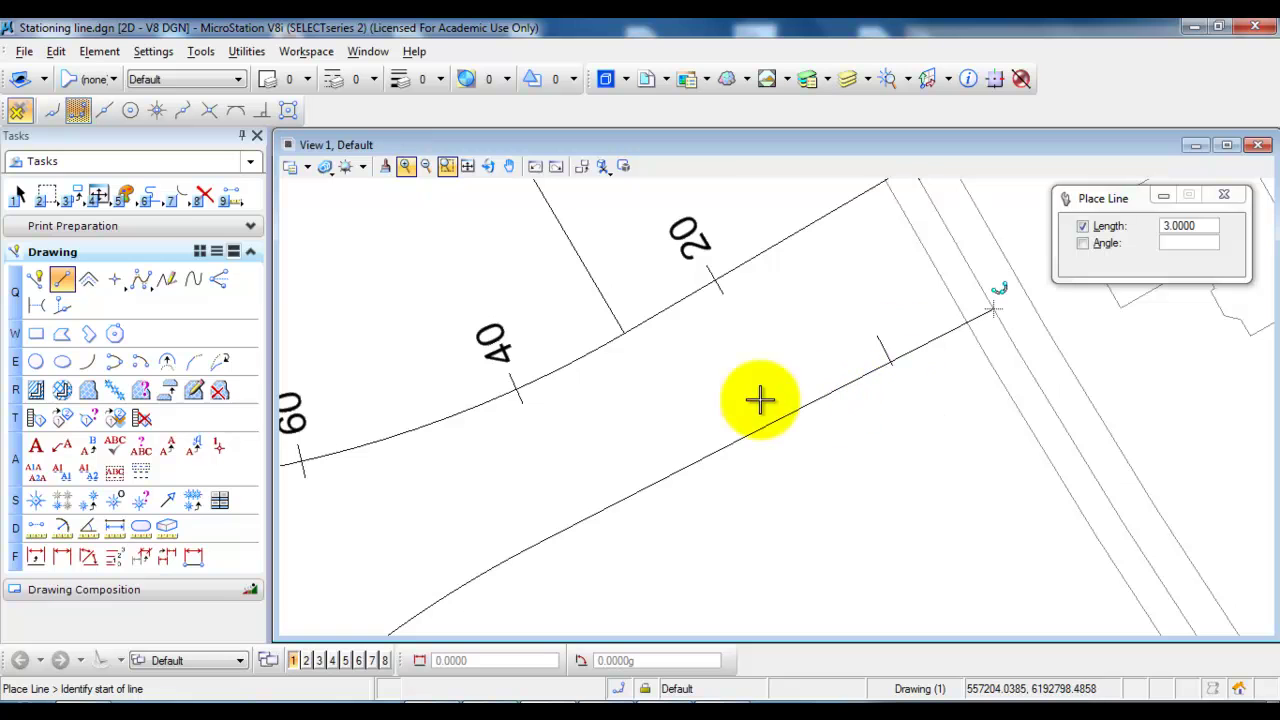
- Move the tick line by its midpoint onto the road-side endpoint of the lower alignment
left_click(18, 195)
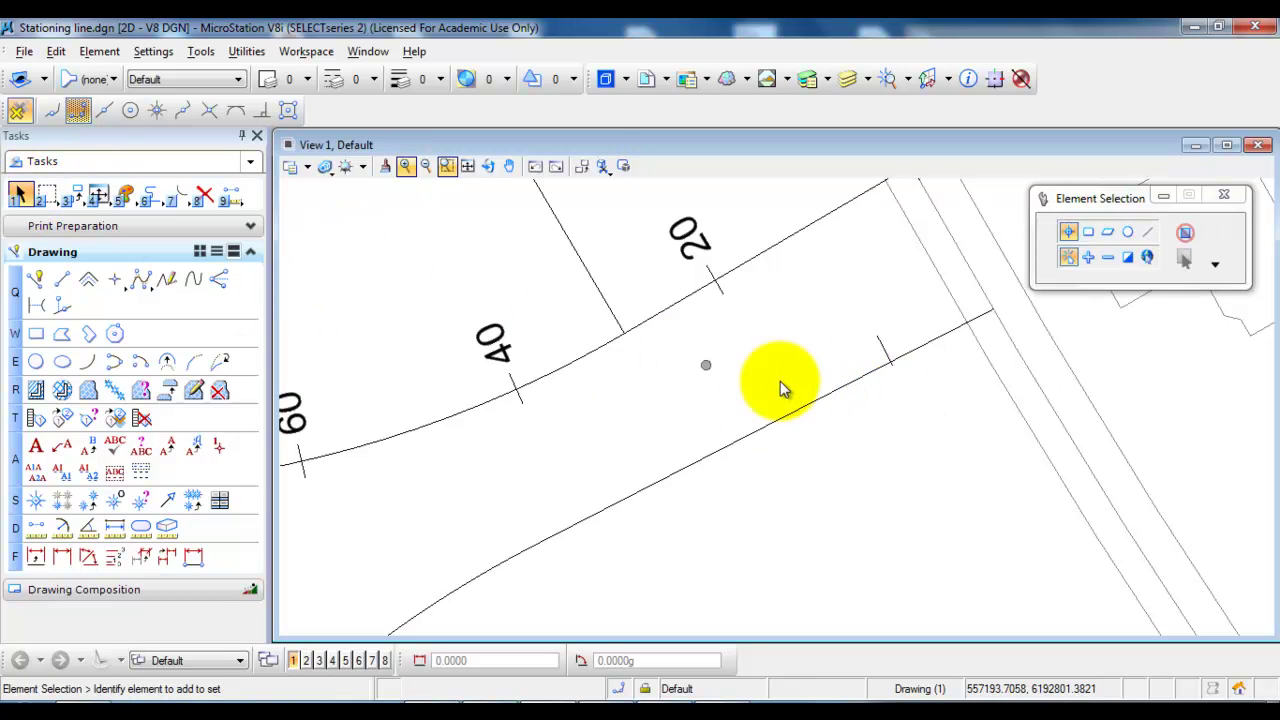
left_click(882, 350)
right_click(876, 348)
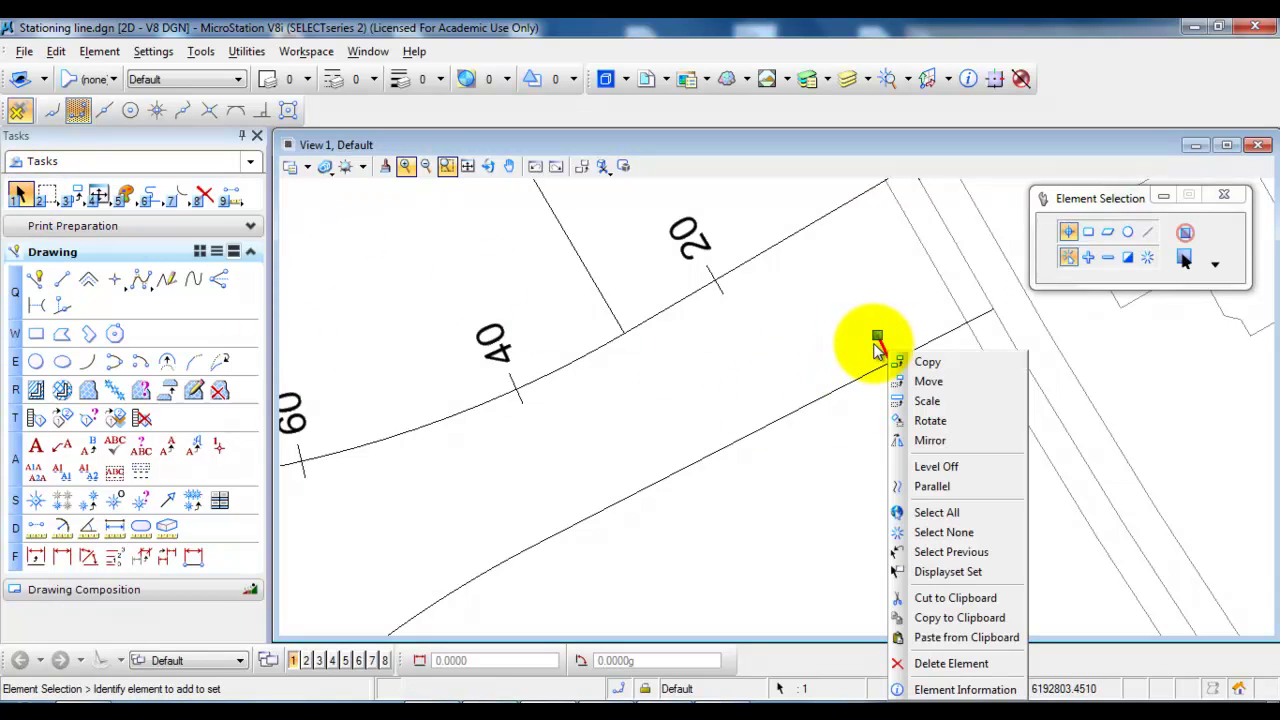
left_click(928, 384)
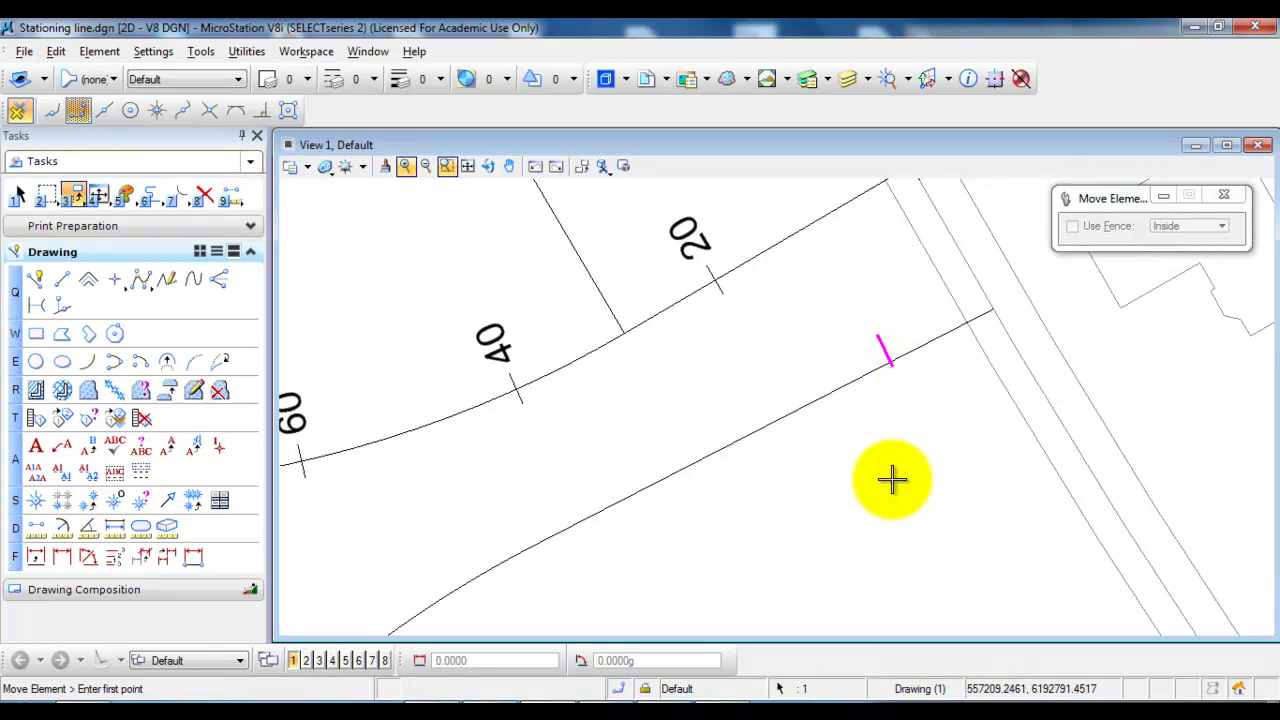
left_click(104, 112)
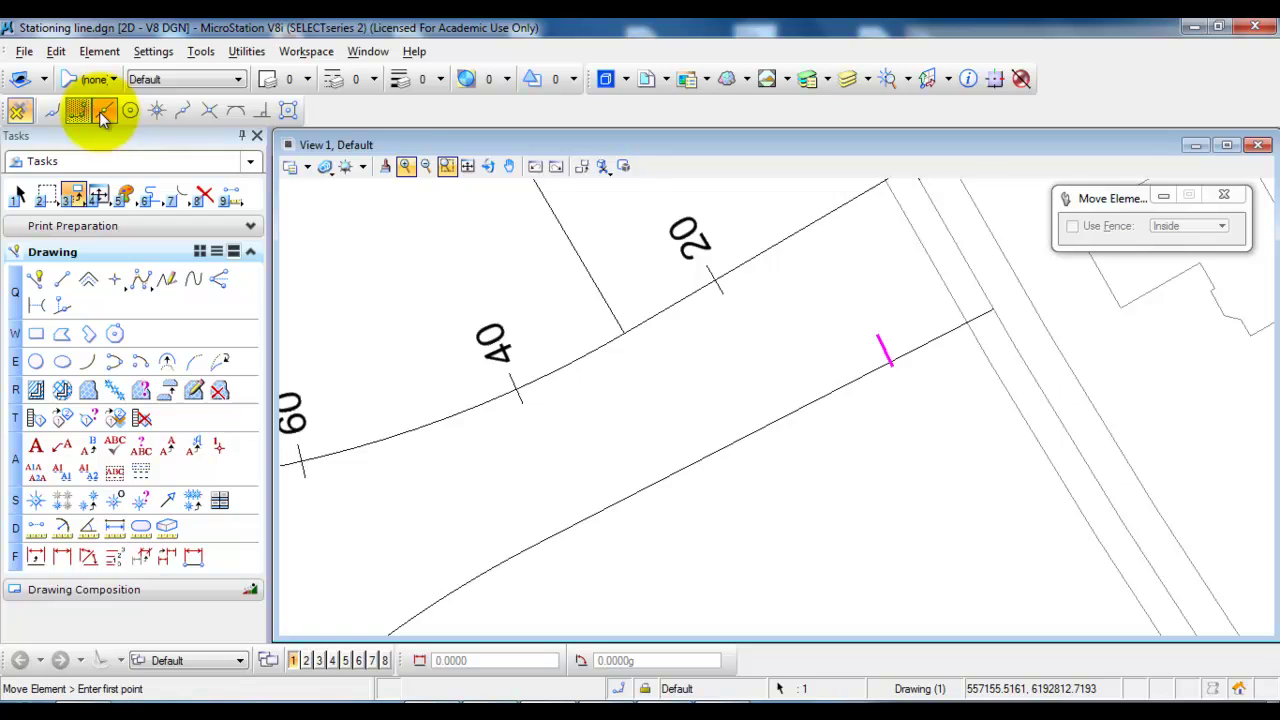
left_click(885, 347)
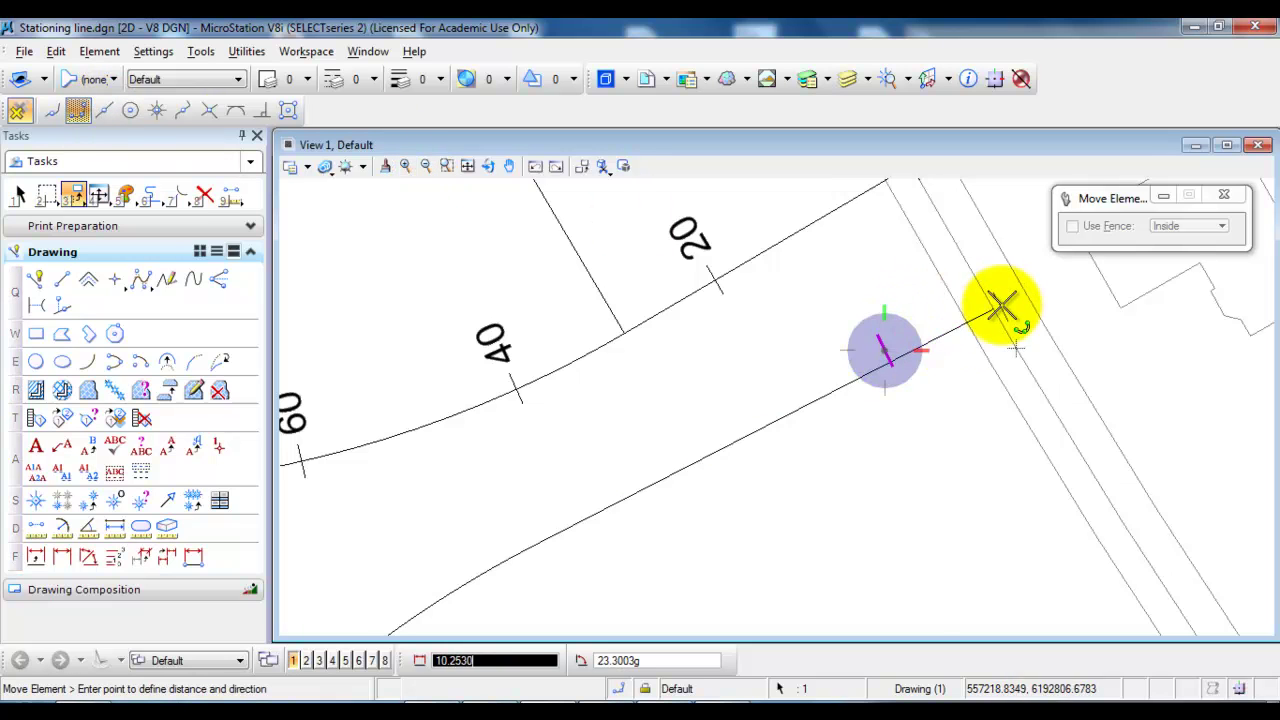
scroll(1000, 306, "up", 5)
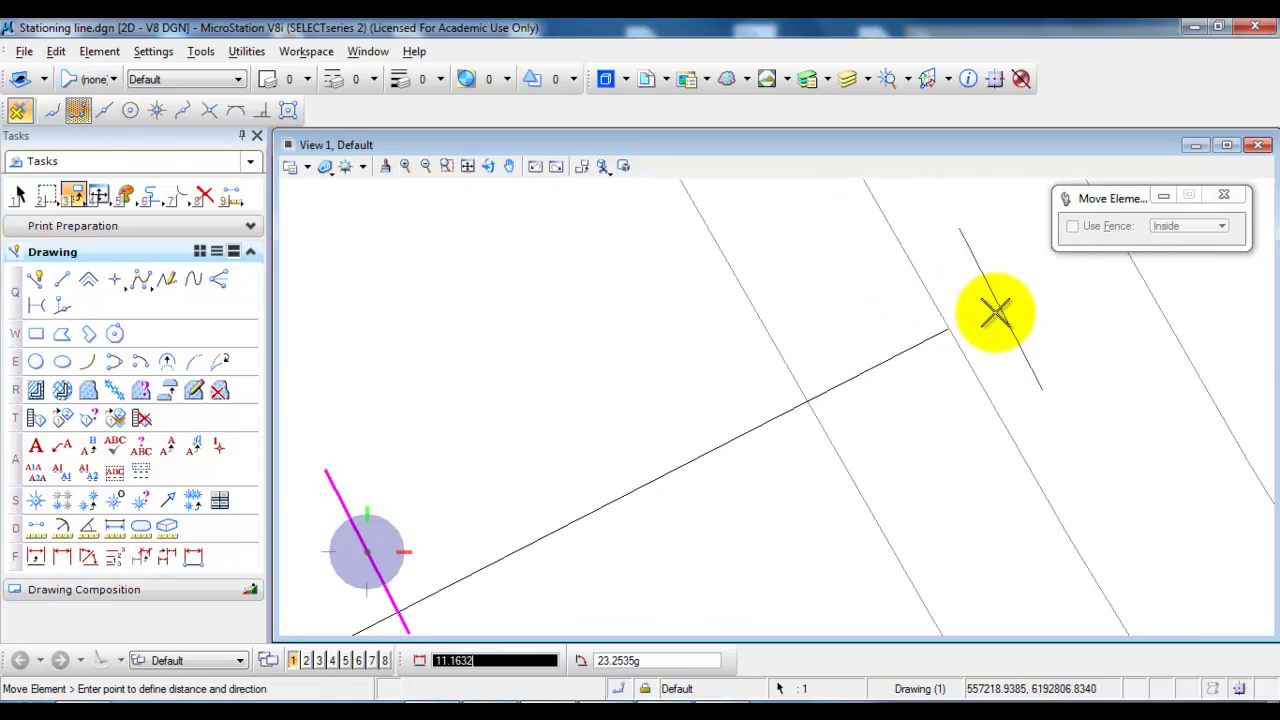
left_click(946, 327)
key("Escape")
- Set the drawing's annotation scale to 1:1000
scroll(910, 408, "down", 4)
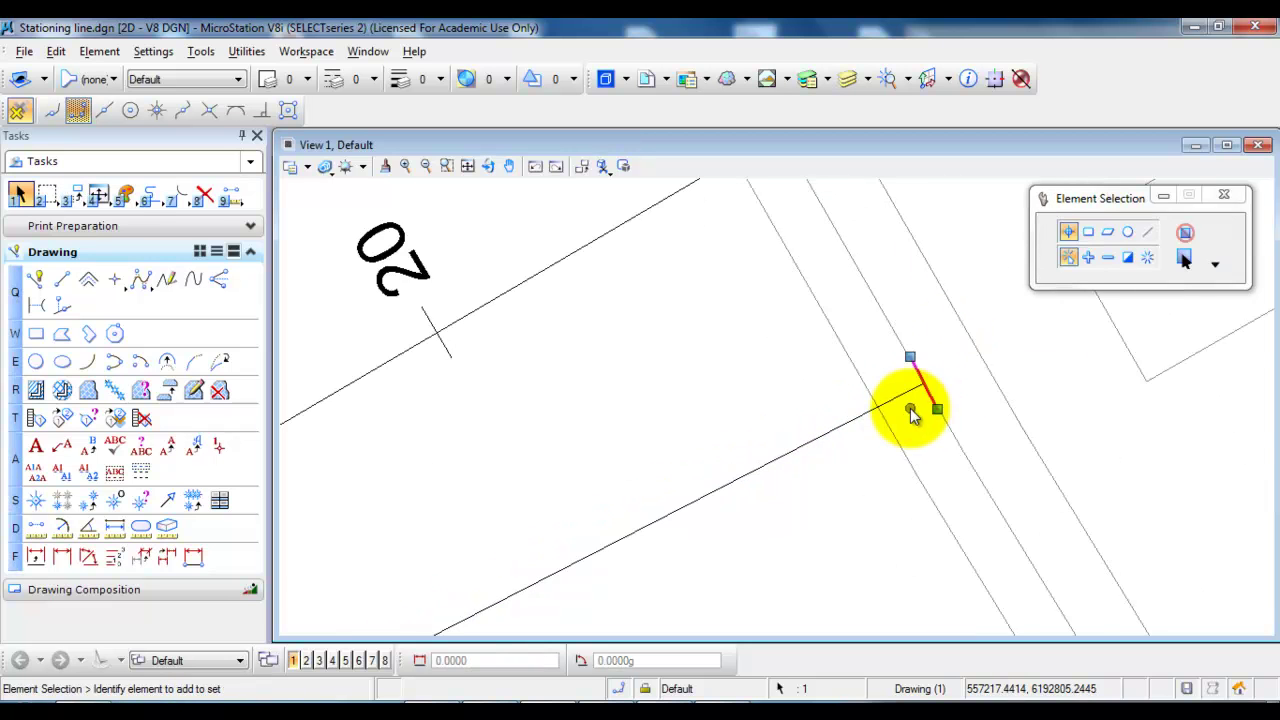
middle_click_drag(846, 534, 848, 466)
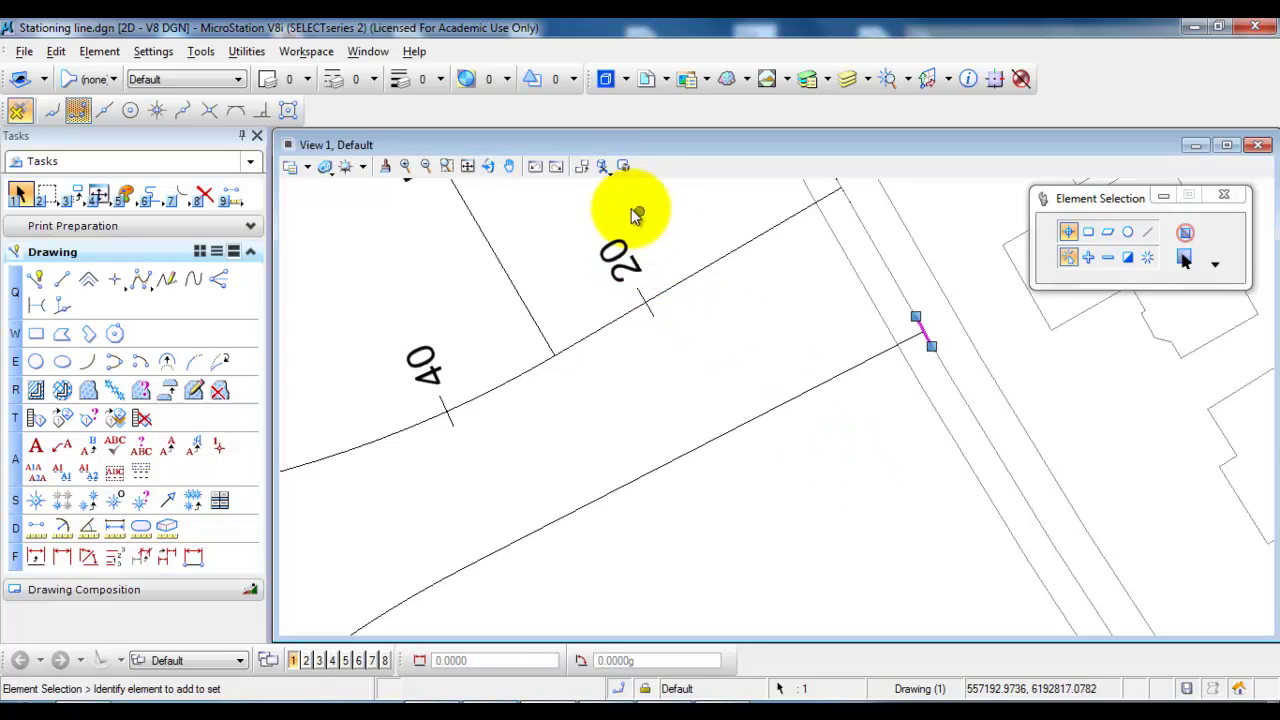
scroll(652, 399, "down", 2)
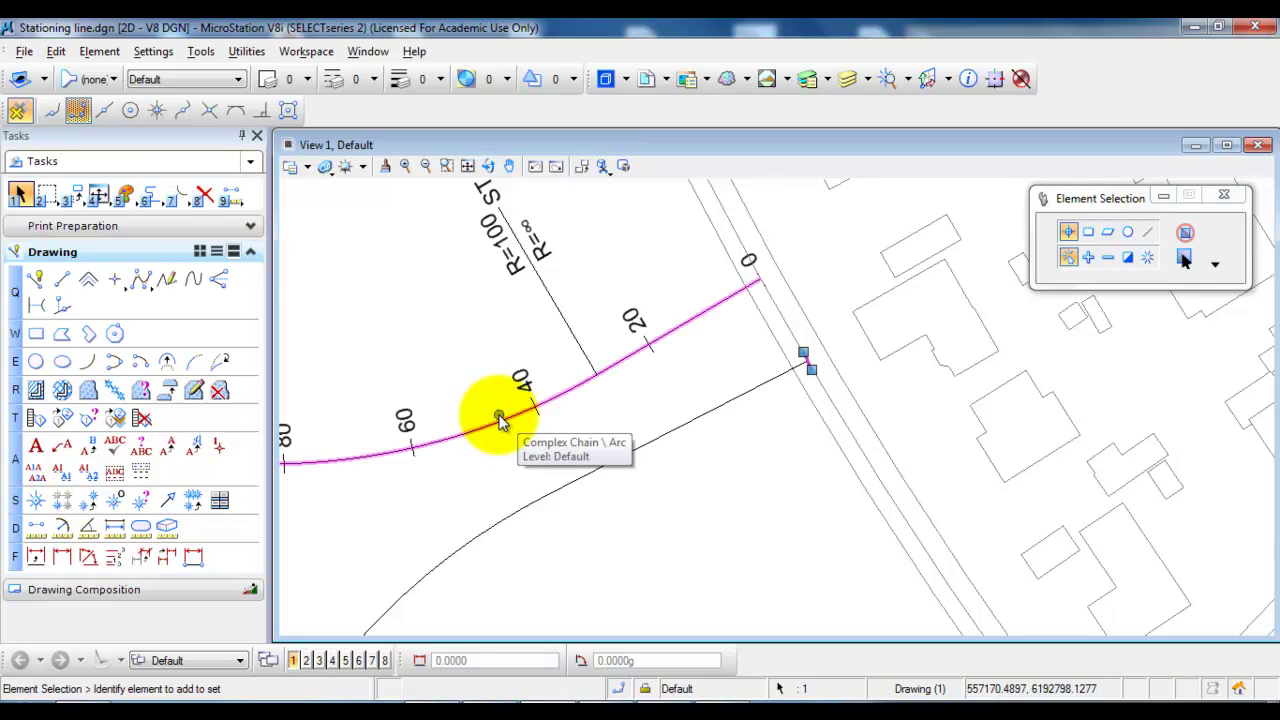
left_click(160, 58)
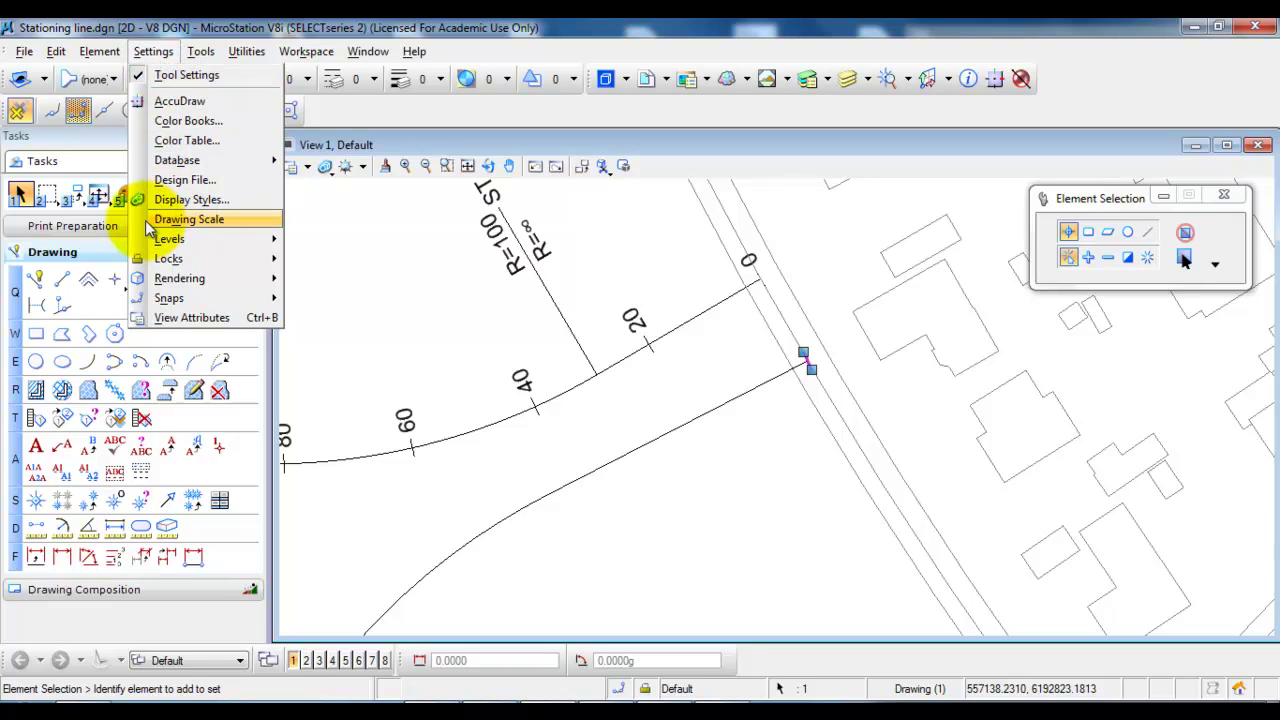
left_click(178, 220)
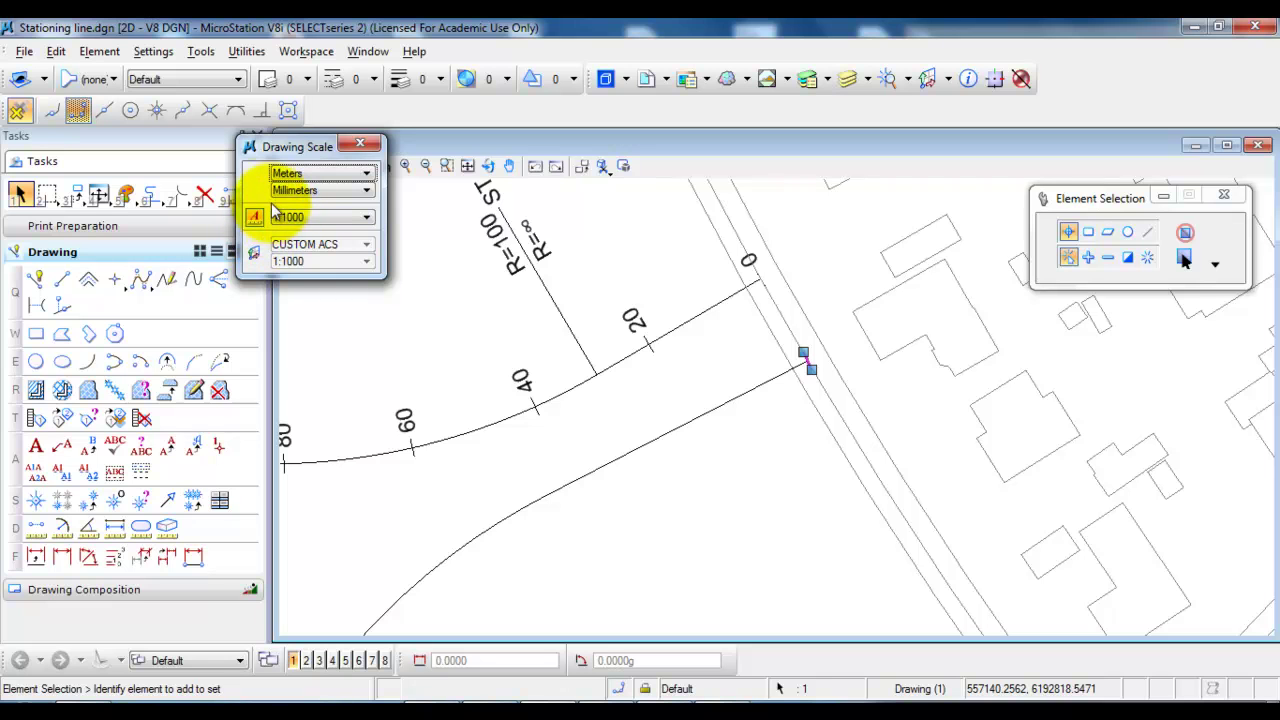
left_click(255, 216)
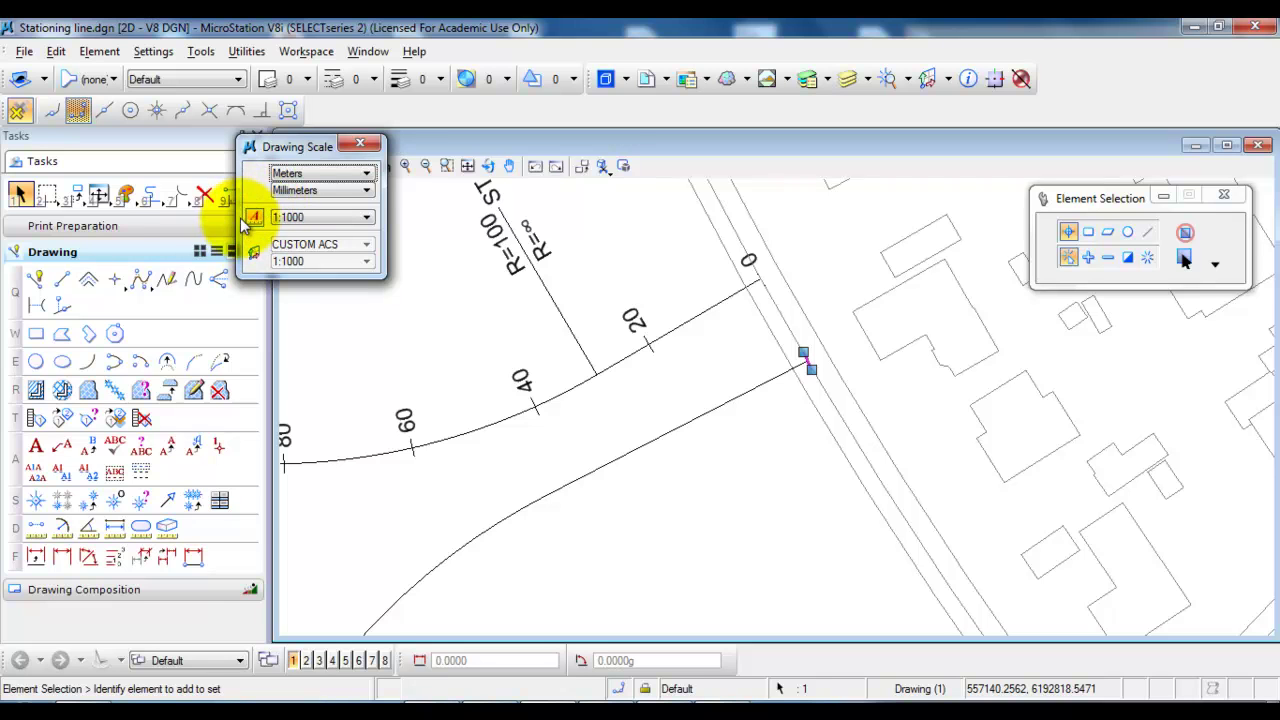
left_click(280, 218)
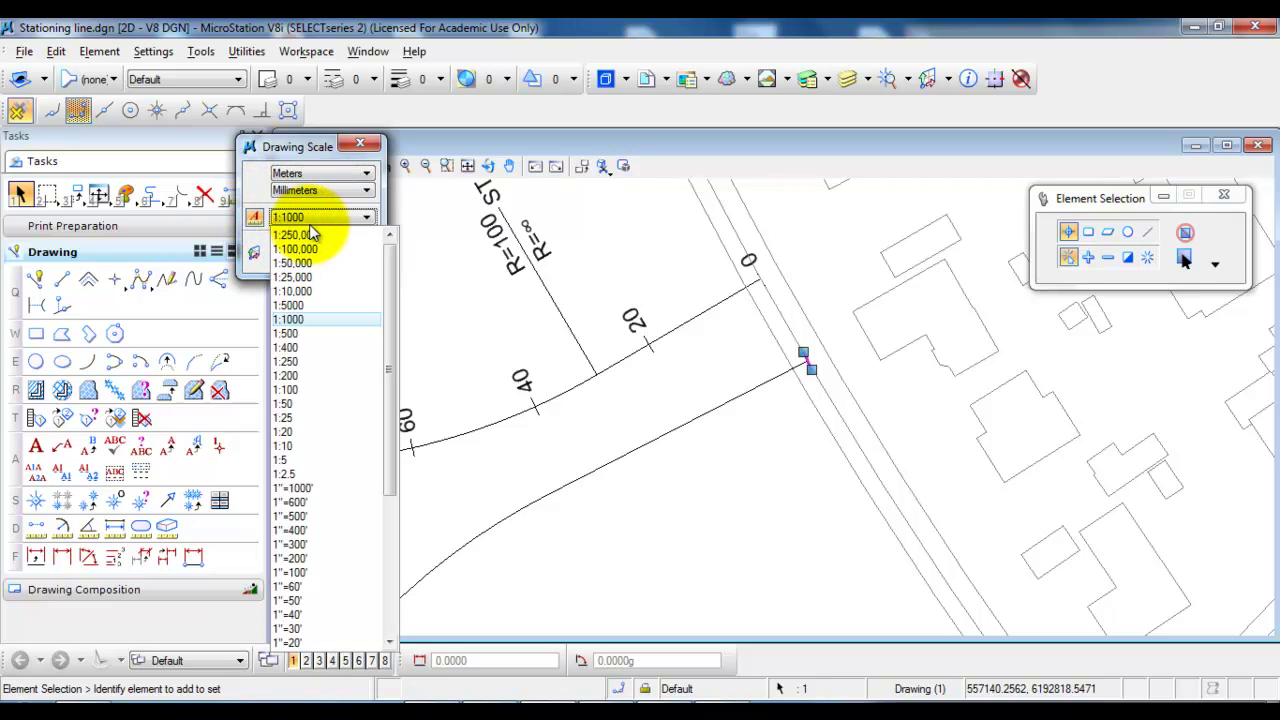
left_click(296, 321)
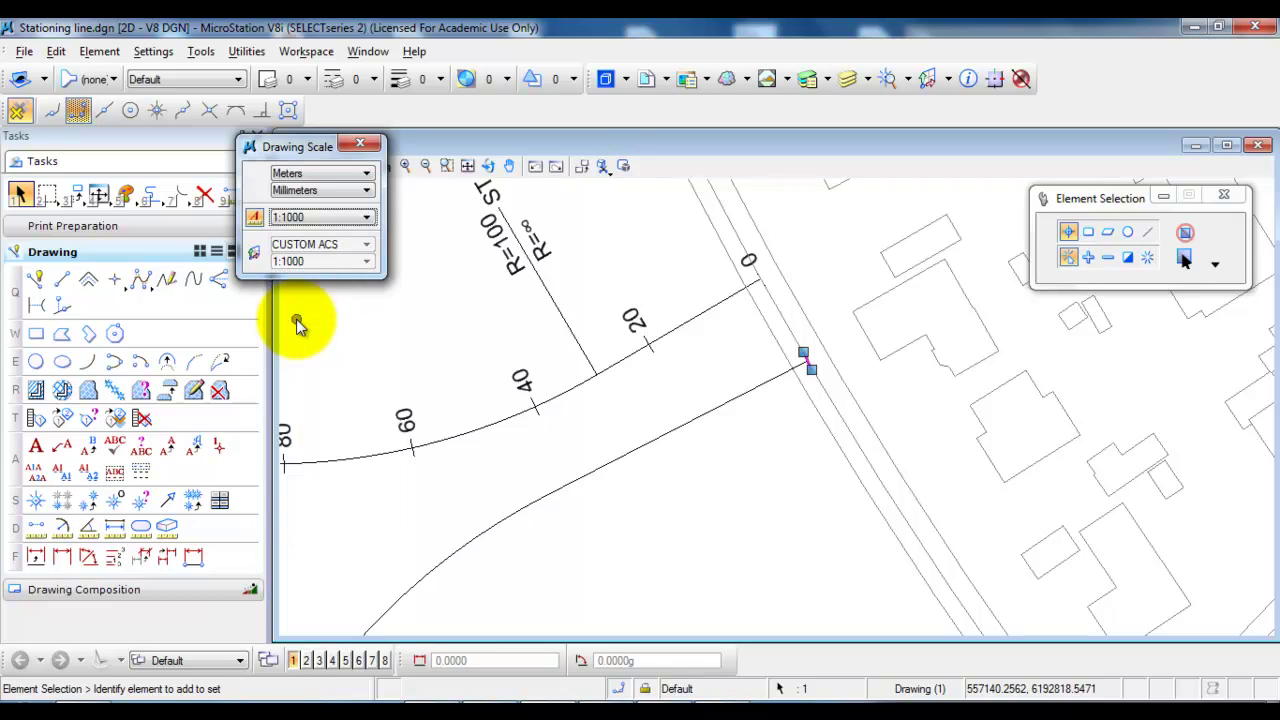
- Place the text "20" just above the tick at the lower alignment's road-side end
left_click(37, 448)
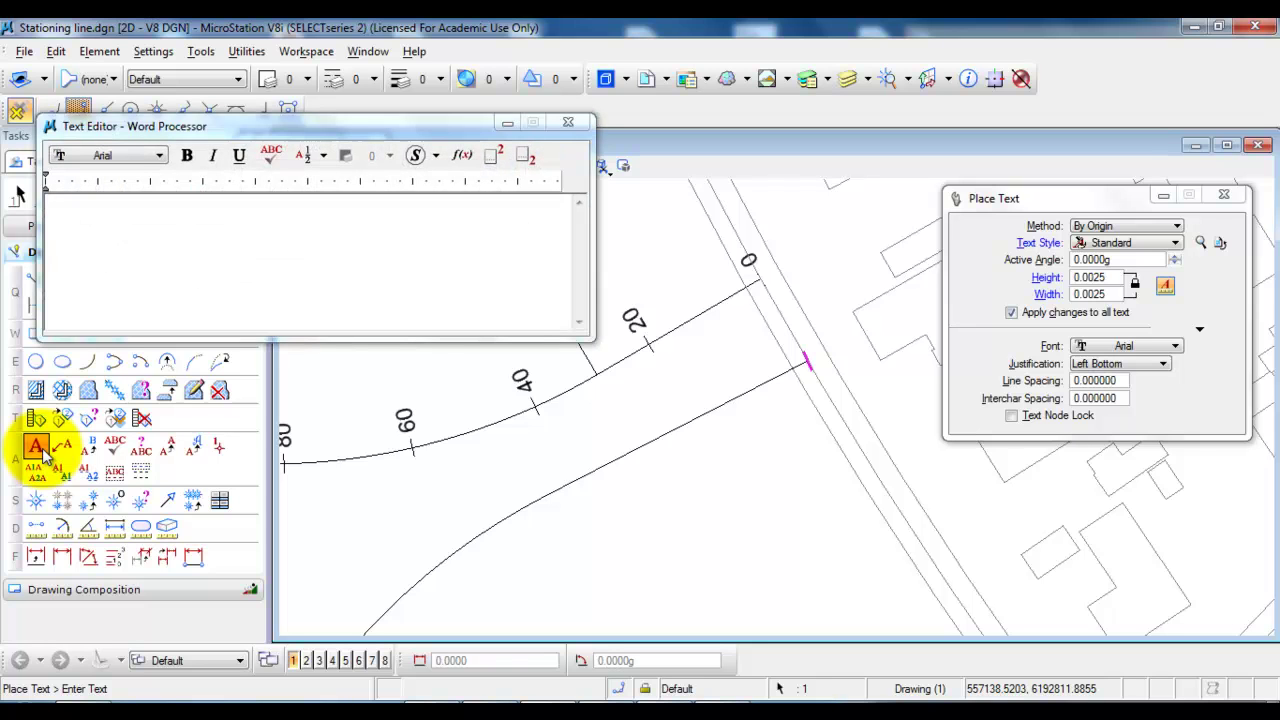
left_click(1165, 287)
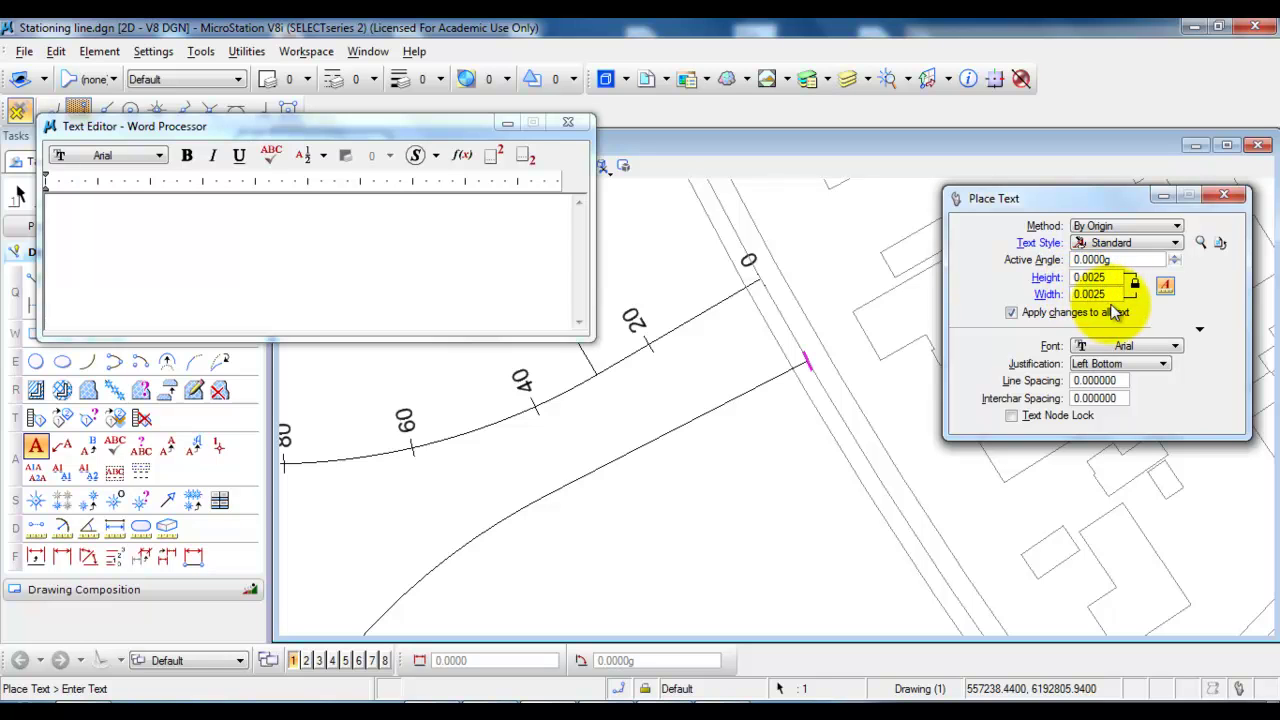
left_click(425, 246)
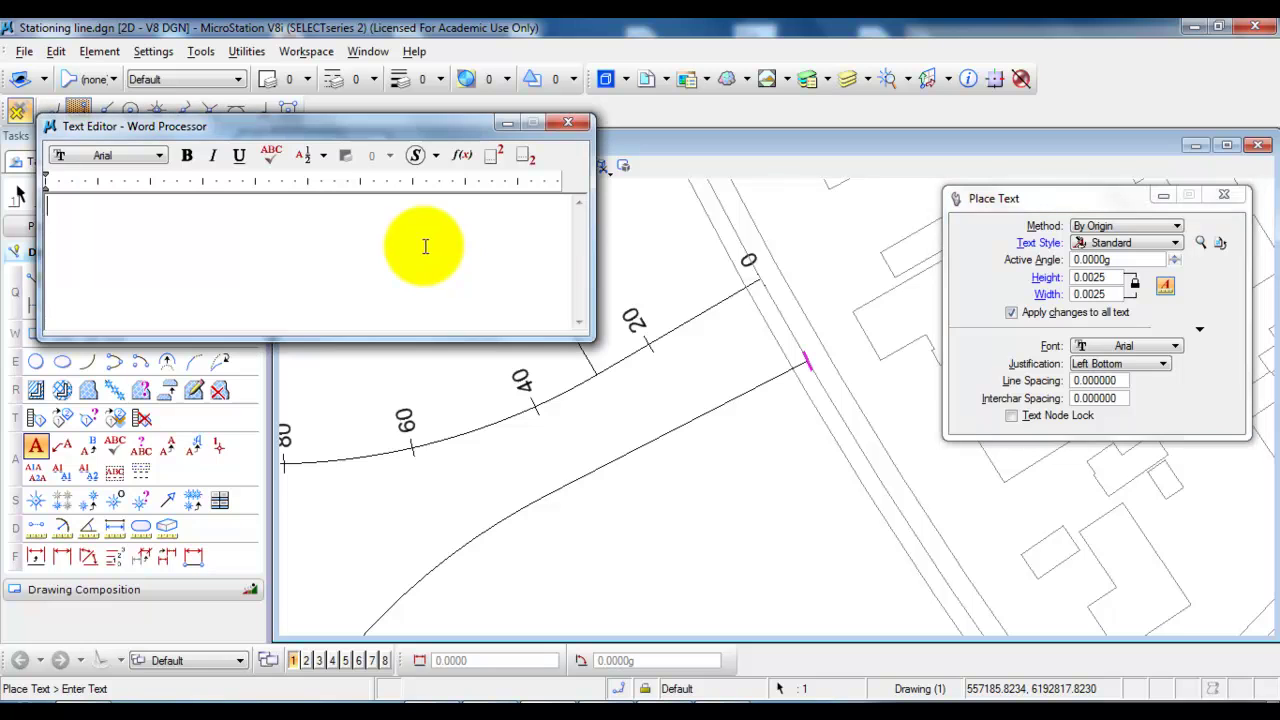
type("20")
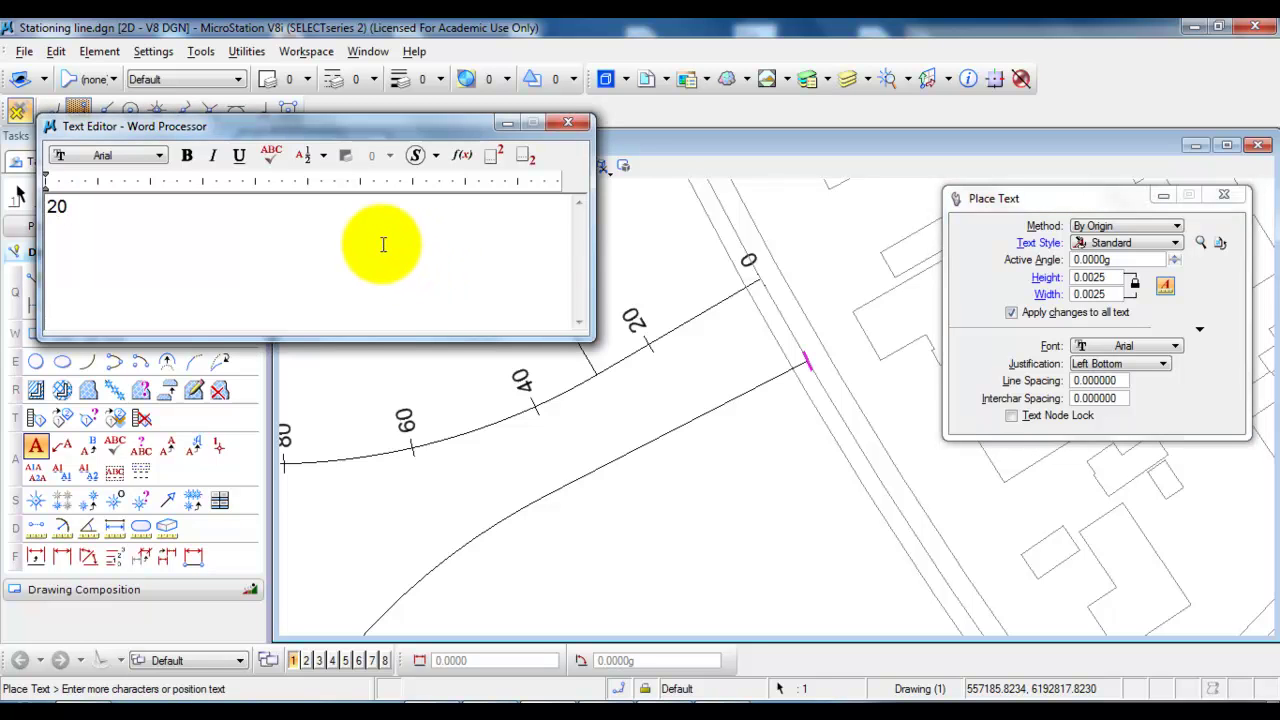
scroll(752, 340, "up", 2)
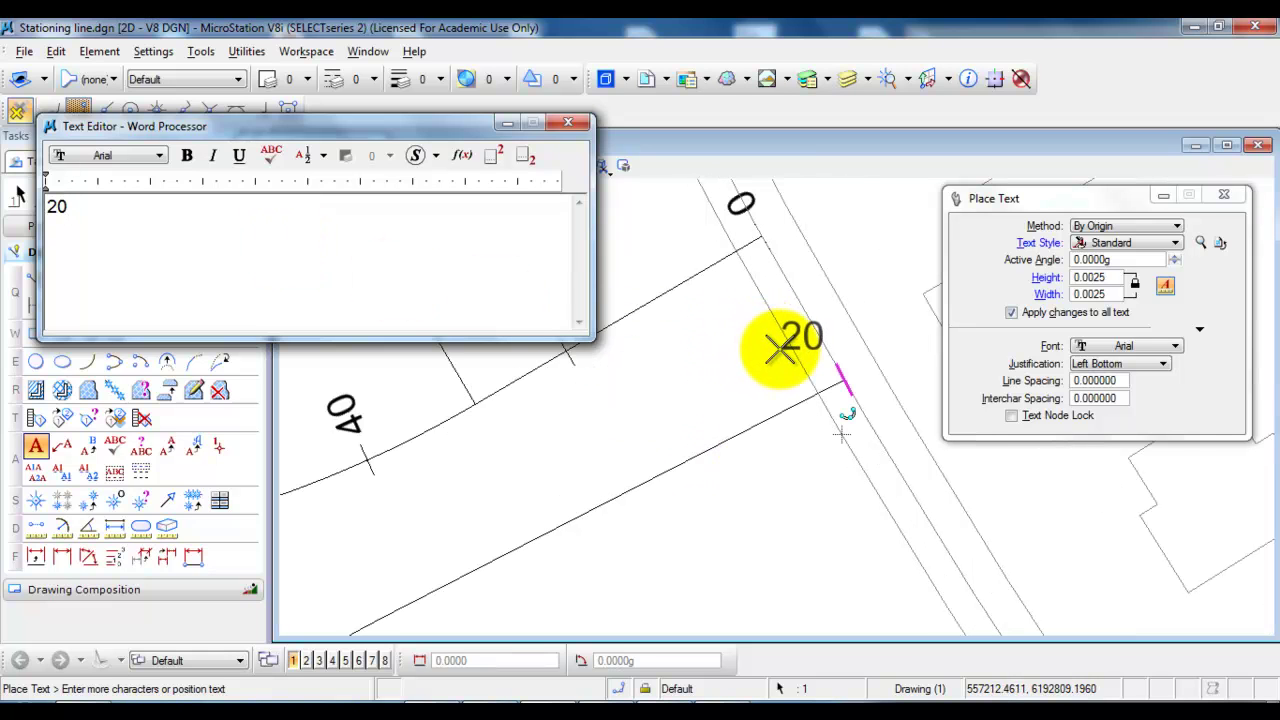
left_click(779, 348)
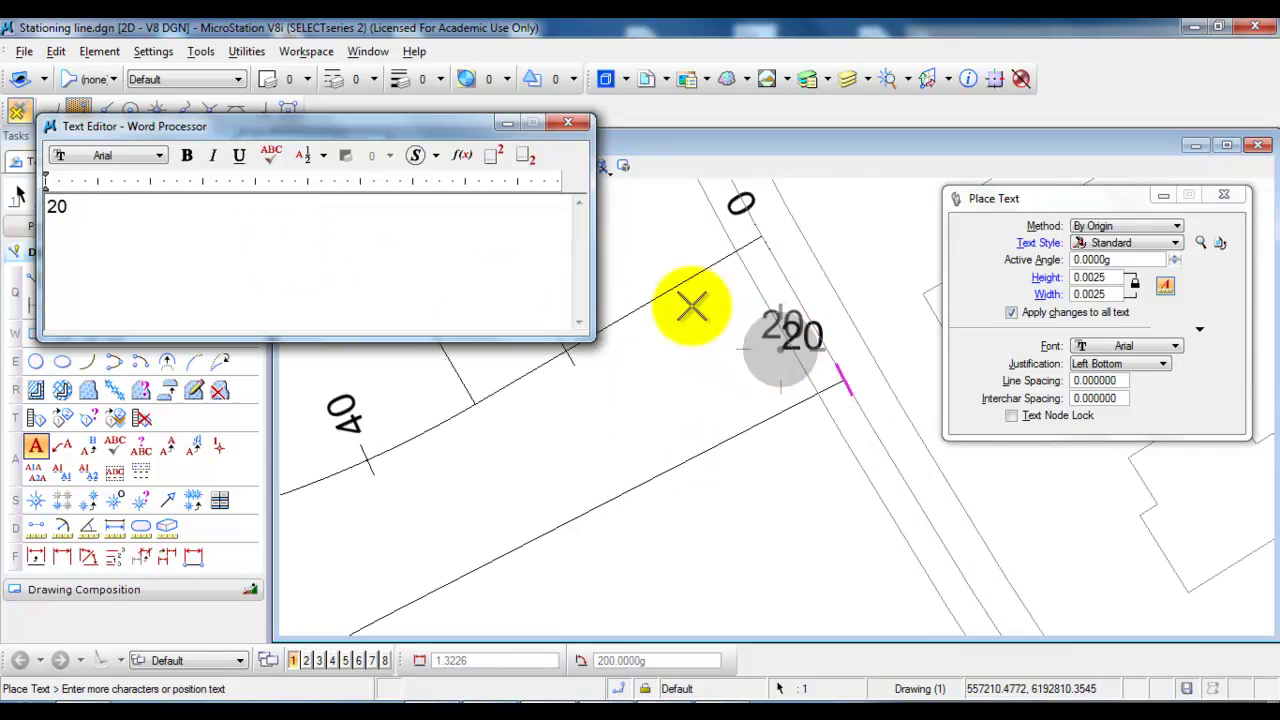
left_click(568, 122)
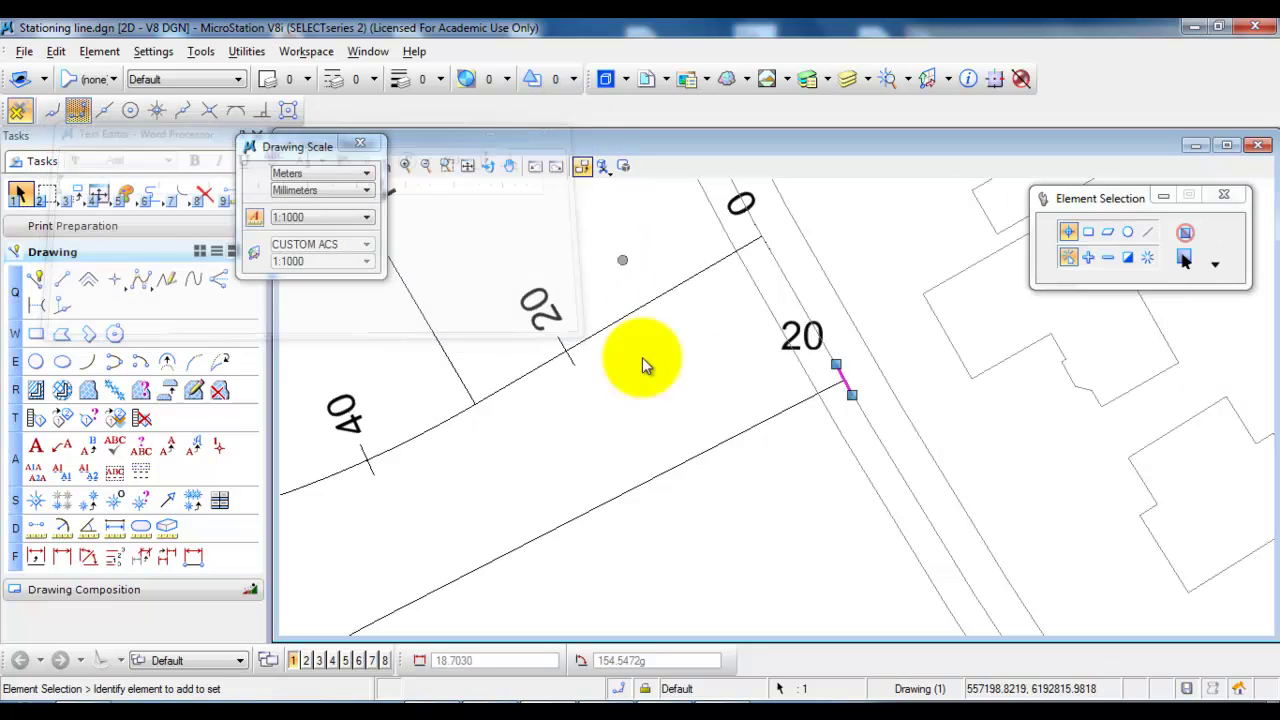
- Rotate the new "20" label by about 135 gon so it reads along the tick, like the labels on the upper alignment
left_click(800, 340)
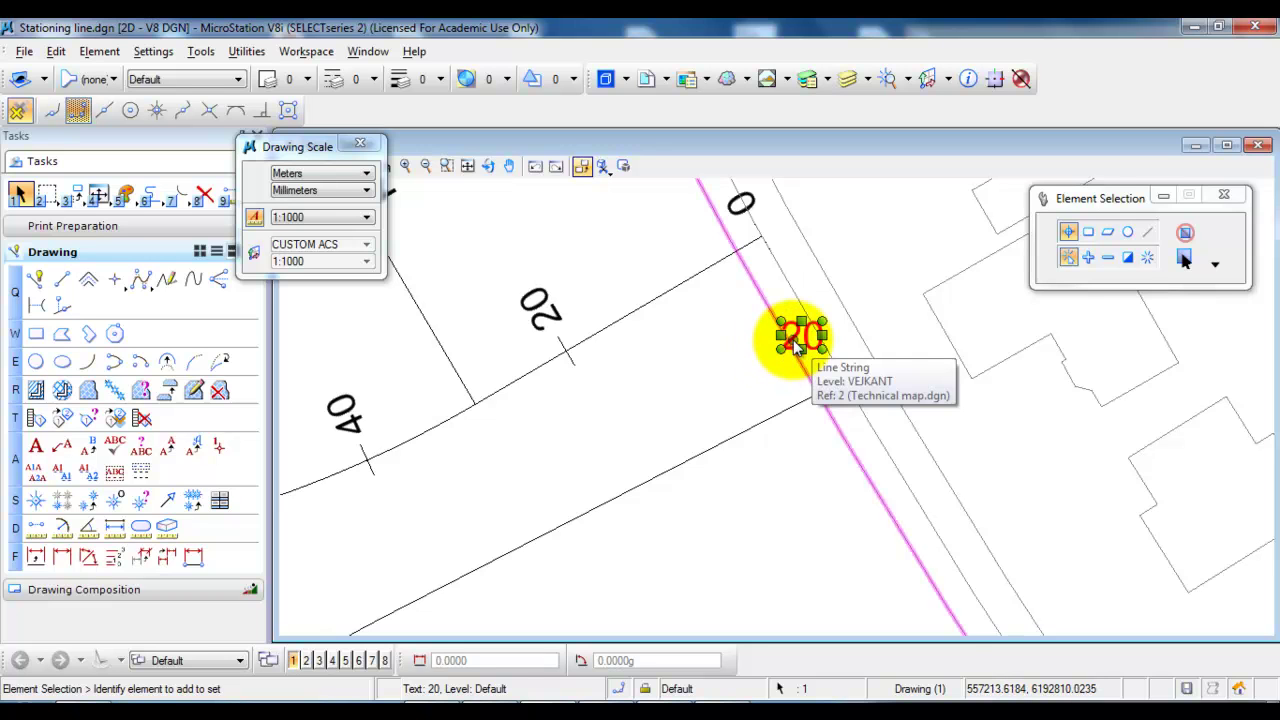
right_click(797, 343)
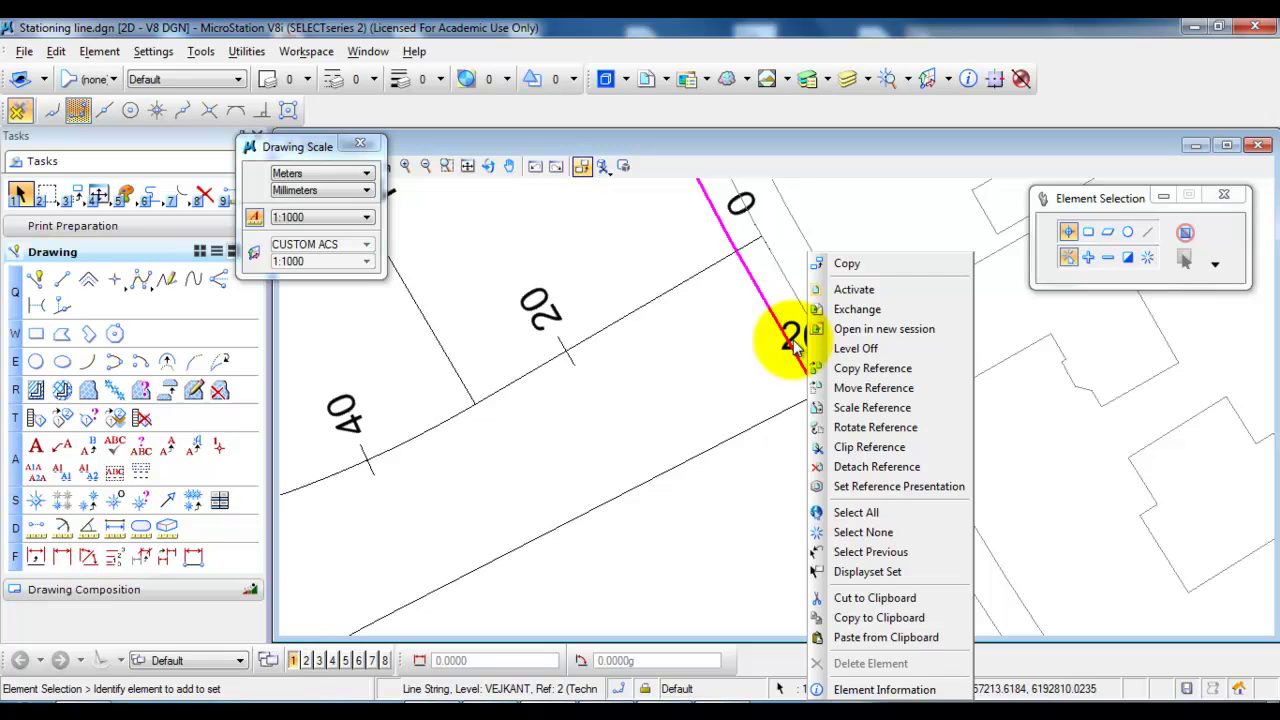
left_click(728, 392)
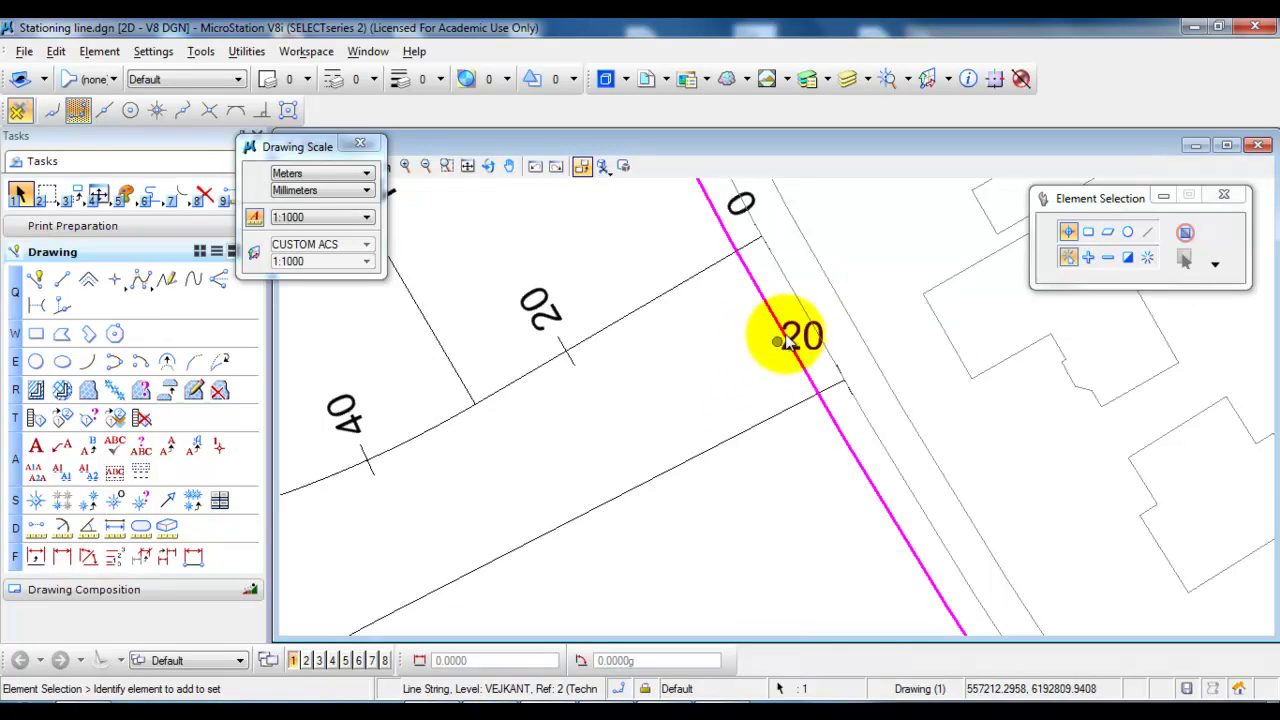
right_click(741, 375)
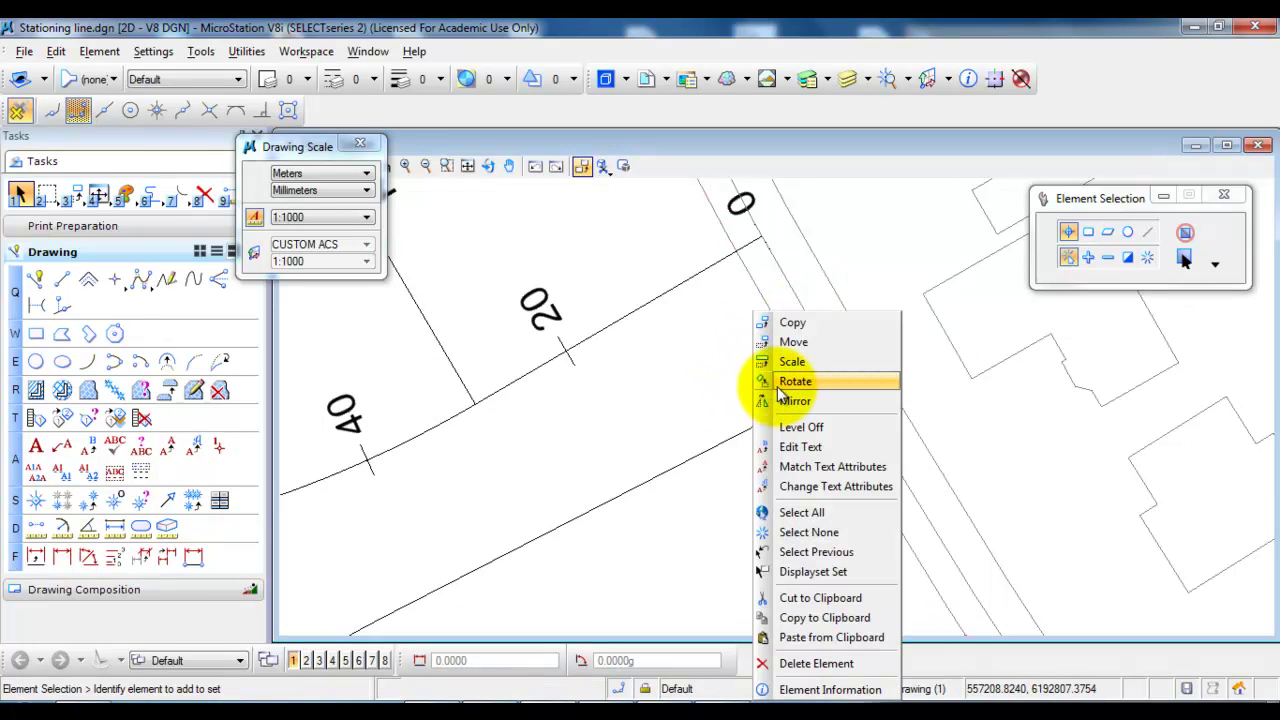
left_click(777, 384)
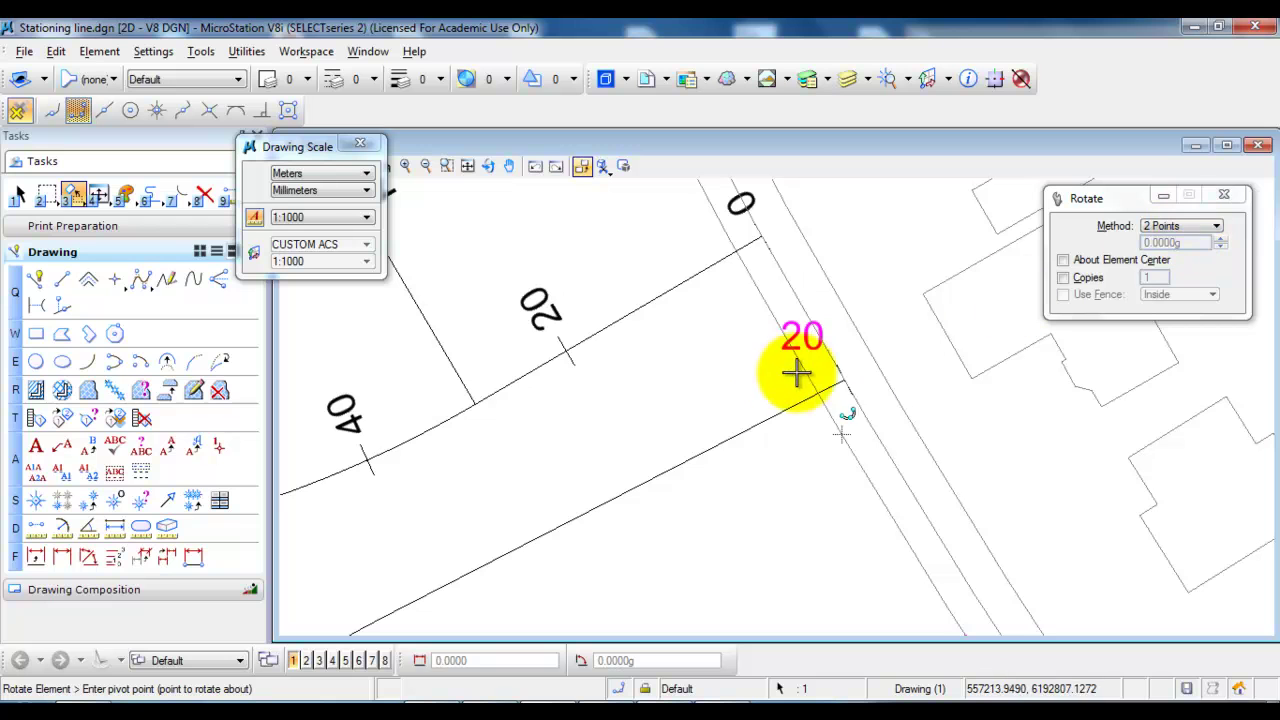
left_click(764, 348)
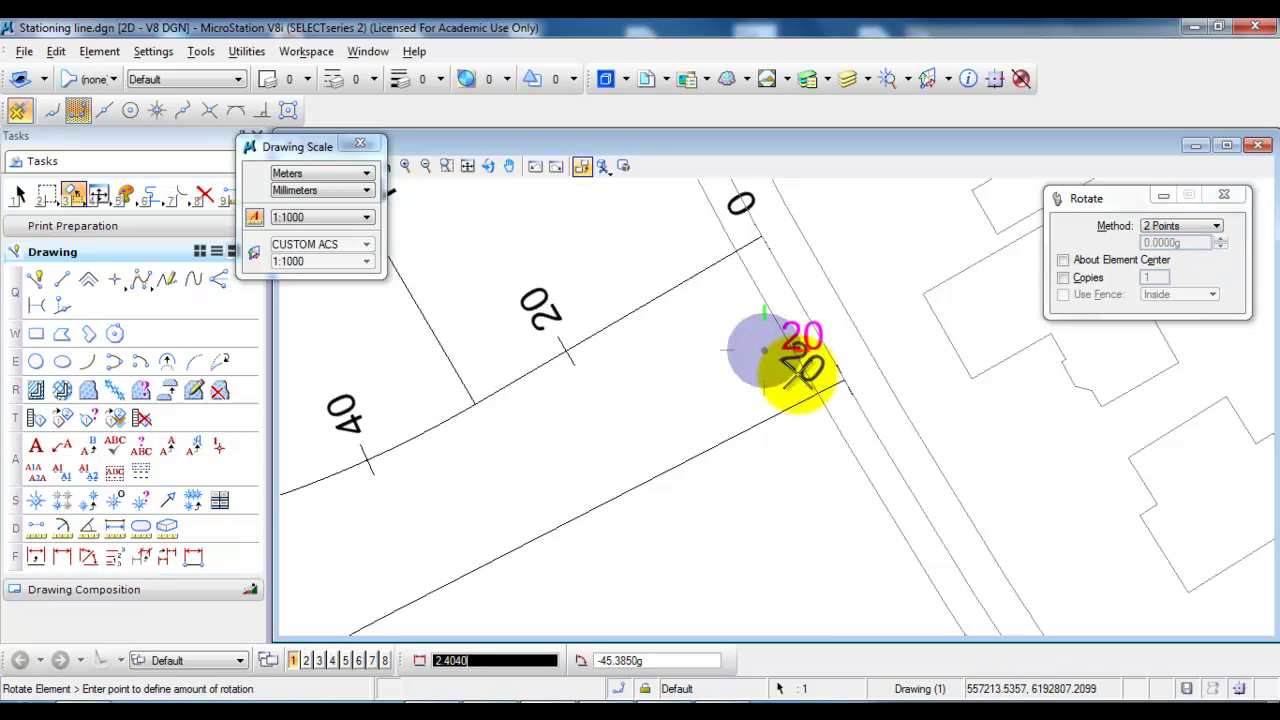
left_click(690, 231)
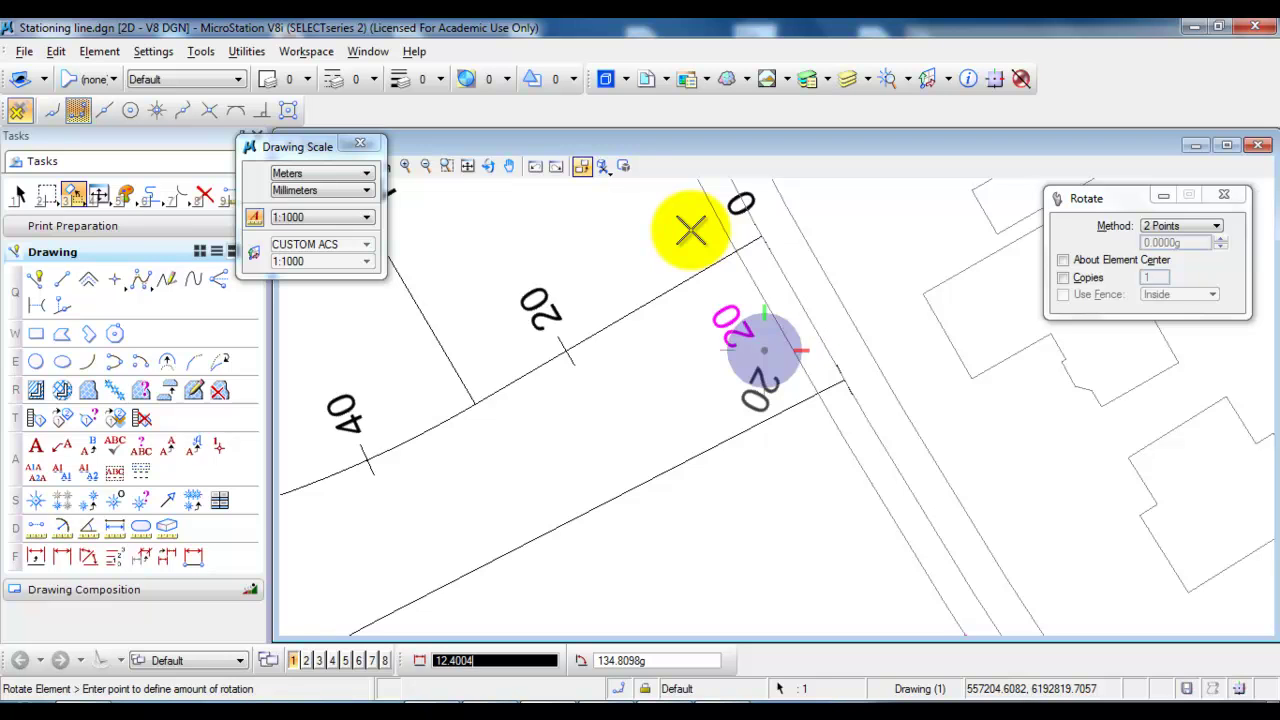
key("ctrl+z")
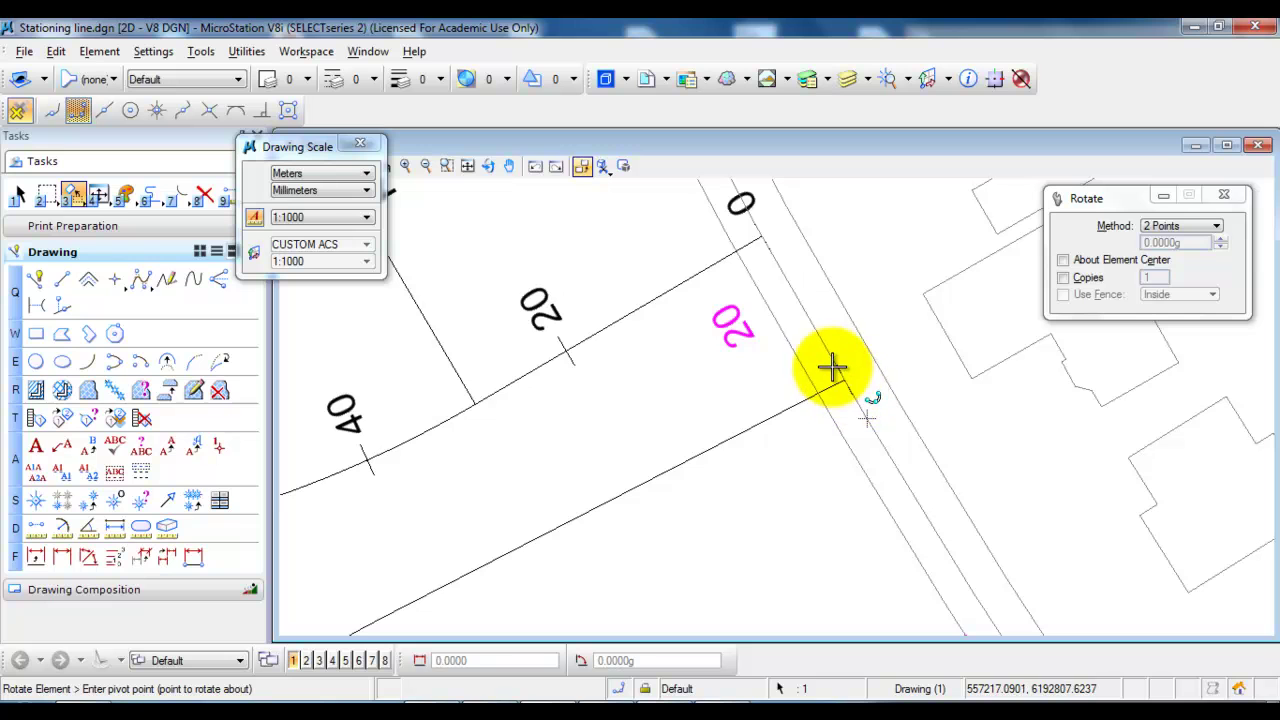
- Move the rotated "20" label to just above the tick at the lower alignment's road-side end
right_click(696, 342)
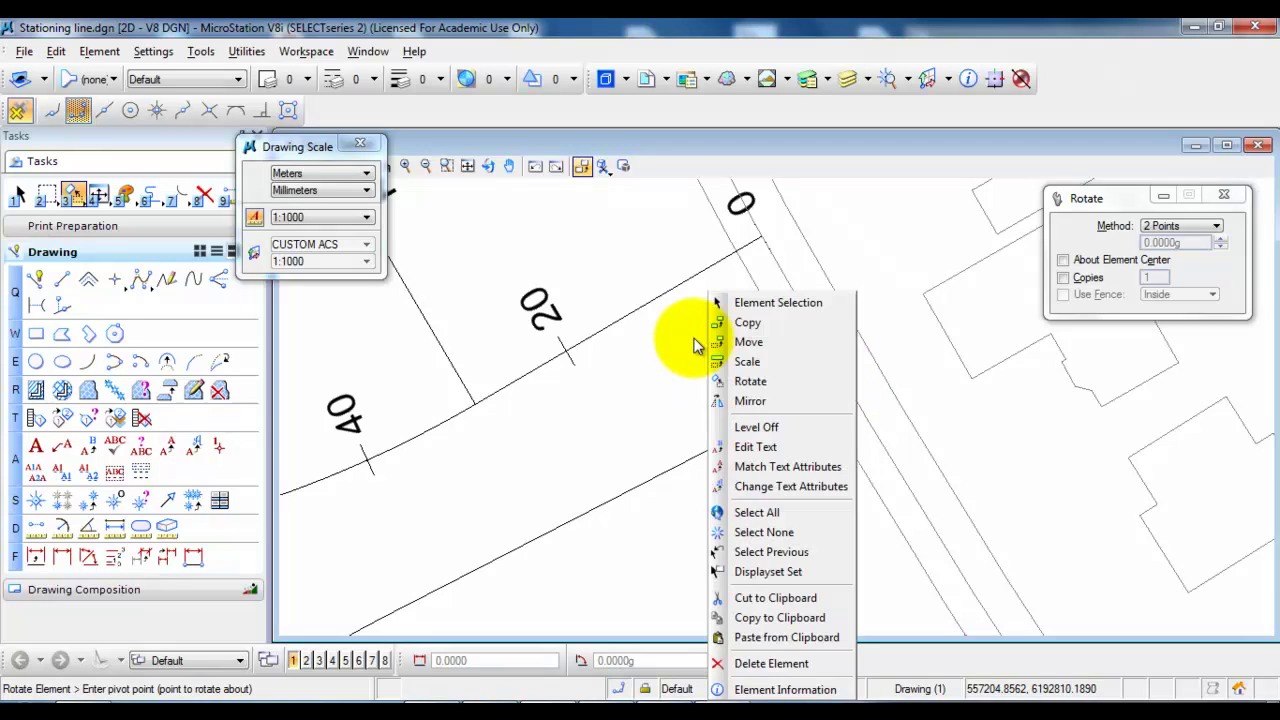
left_click(745, 342)
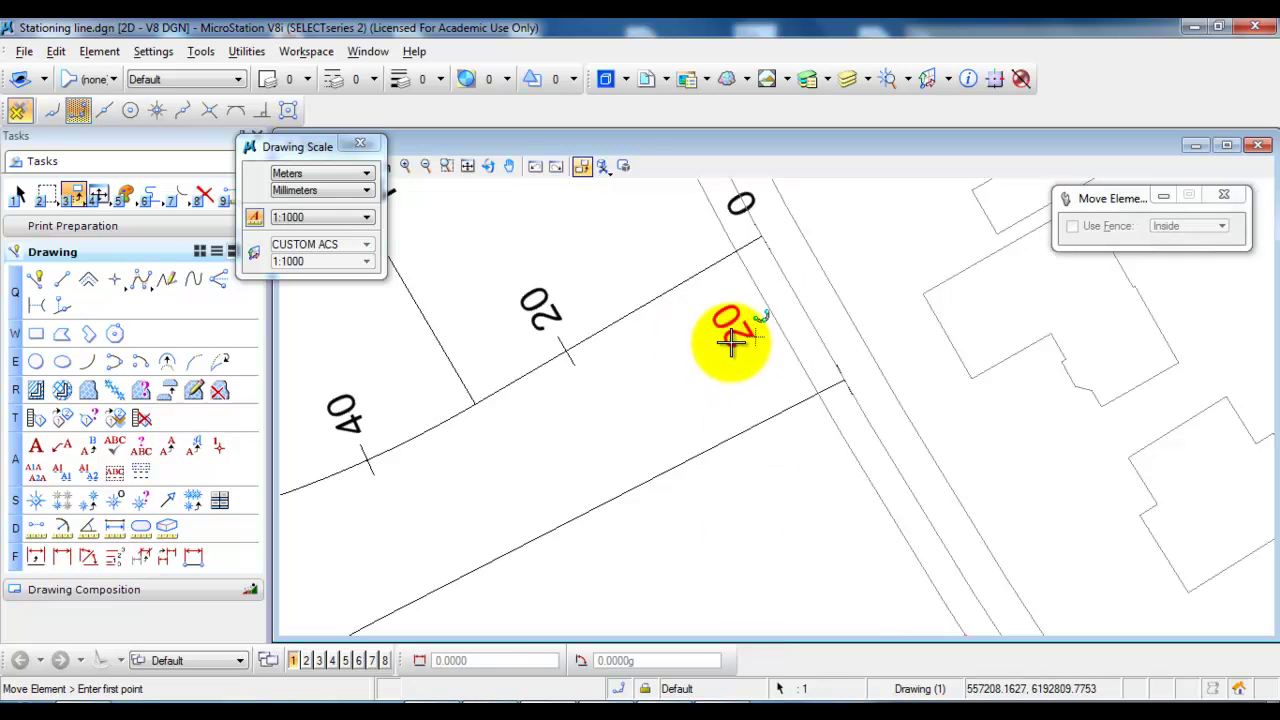
left_click(749, 337)
scroll(830, 345, "up", 3)
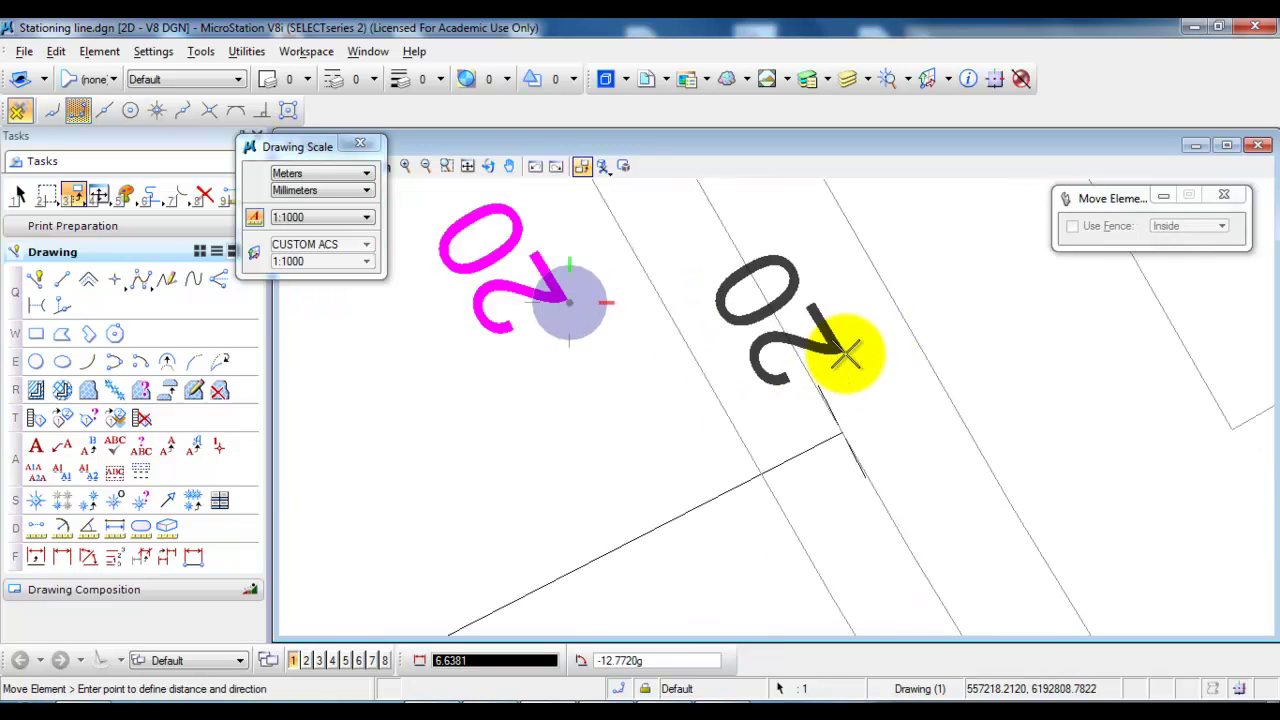
right_click(837, 340)
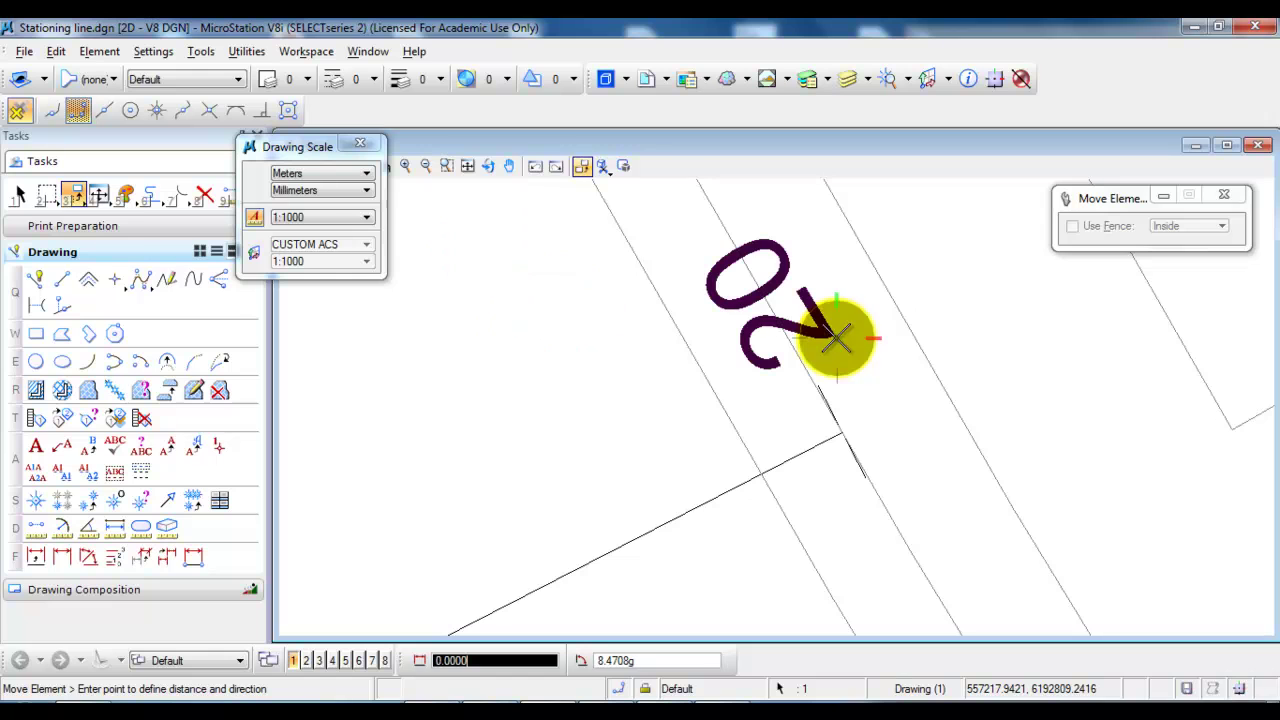
scroll(757, 430, "down", 3)
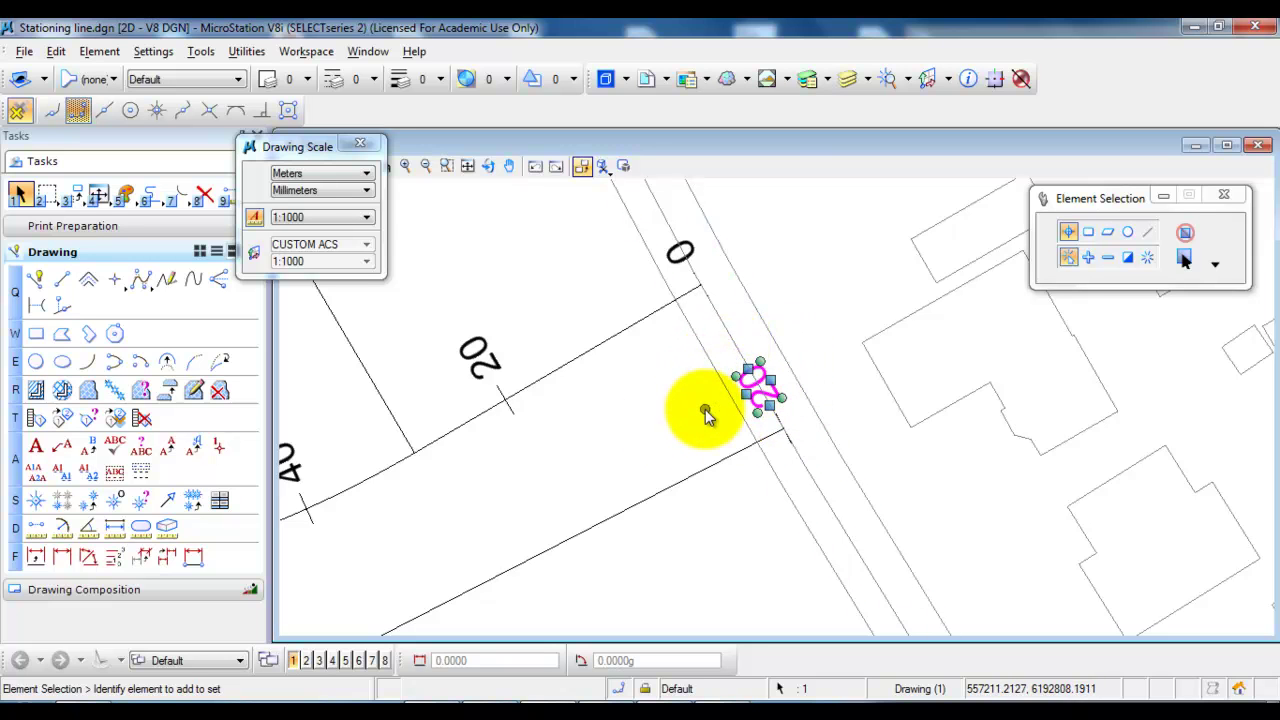
- Change the label text at the lower alignment's road-side end to "0"
left_click(670, 431)
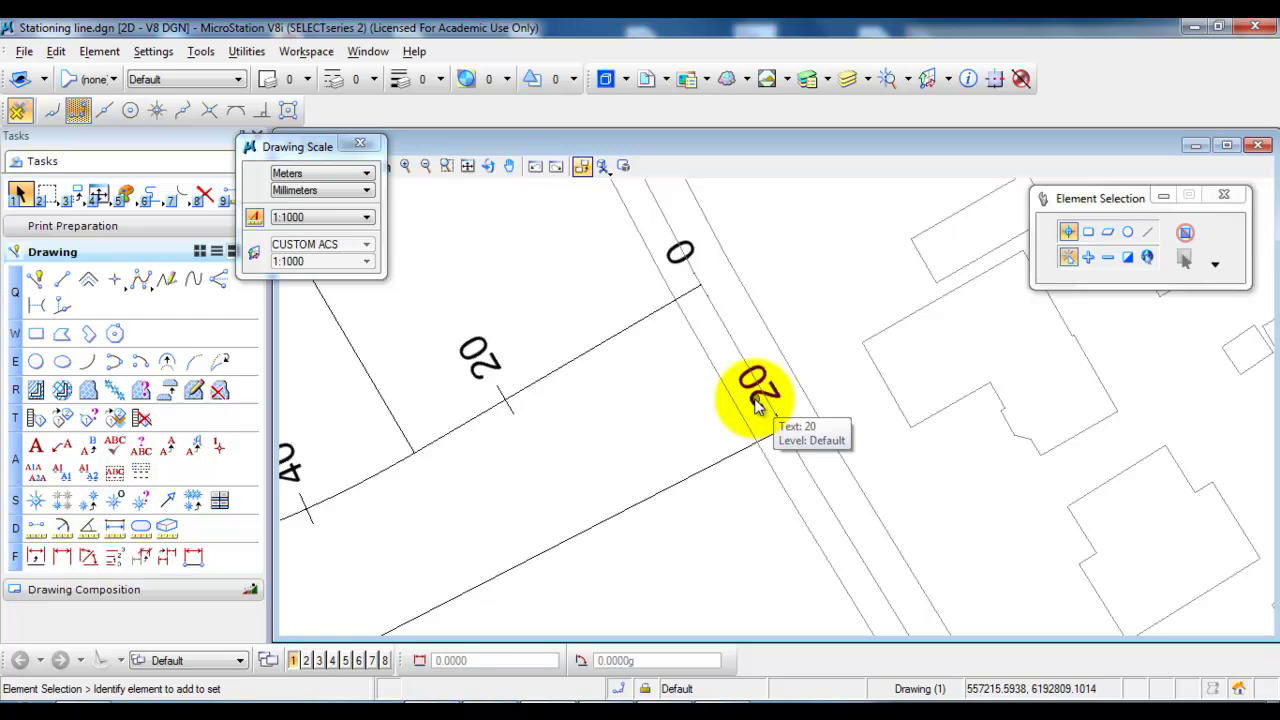
double_click(755, 398)
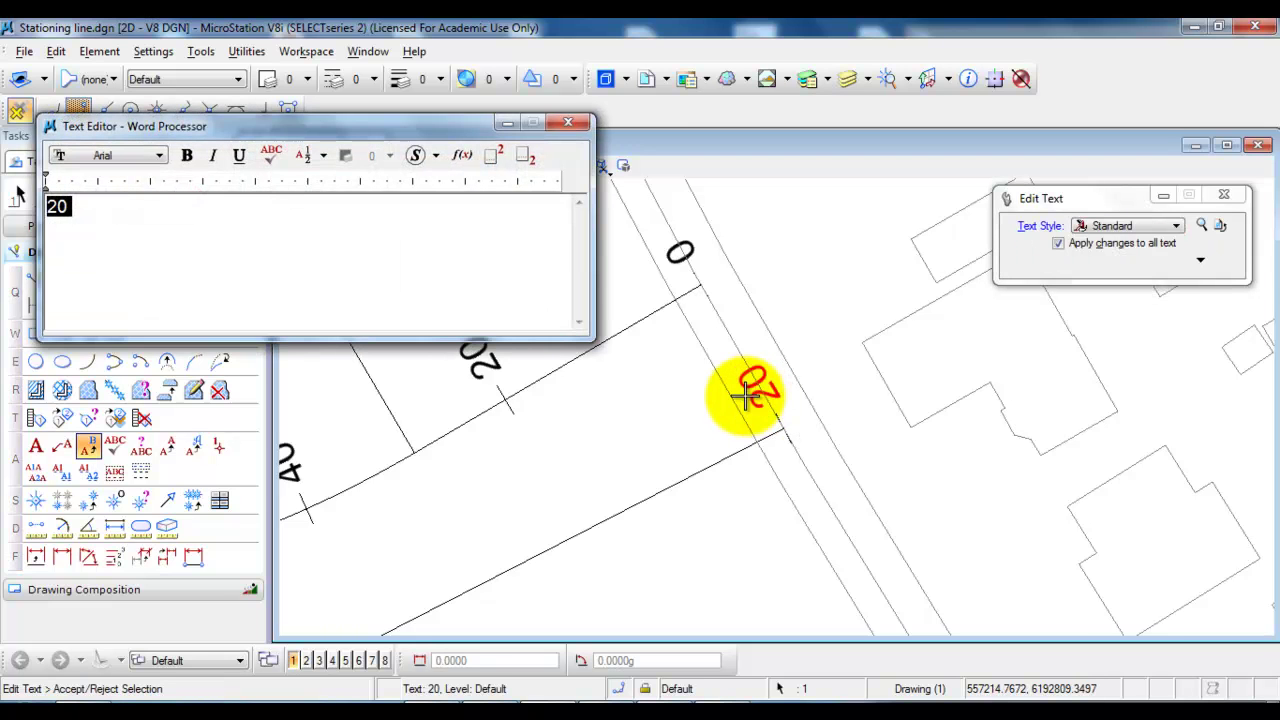
left_click(695, 414)
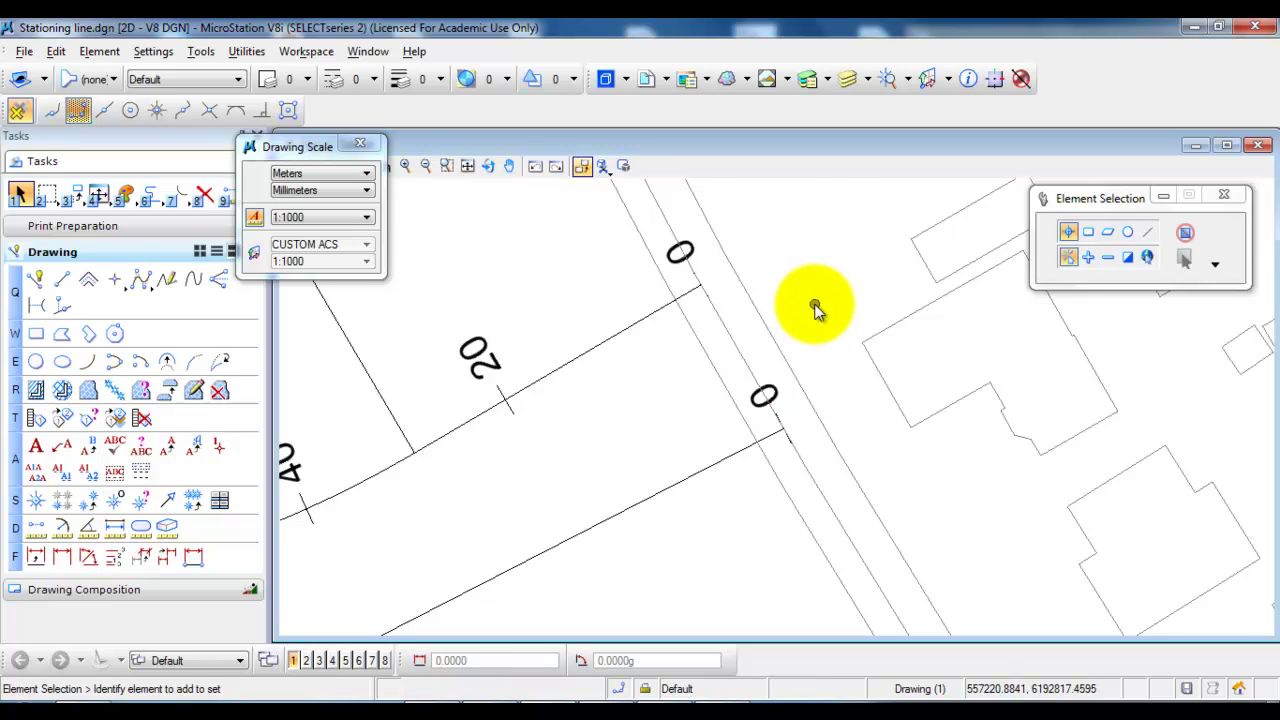
- Set up an Along Path array of the start tick and its "0" label, using Distance mode at 20 m with Rotate Items on
scroll(815, 308, "down", 4)
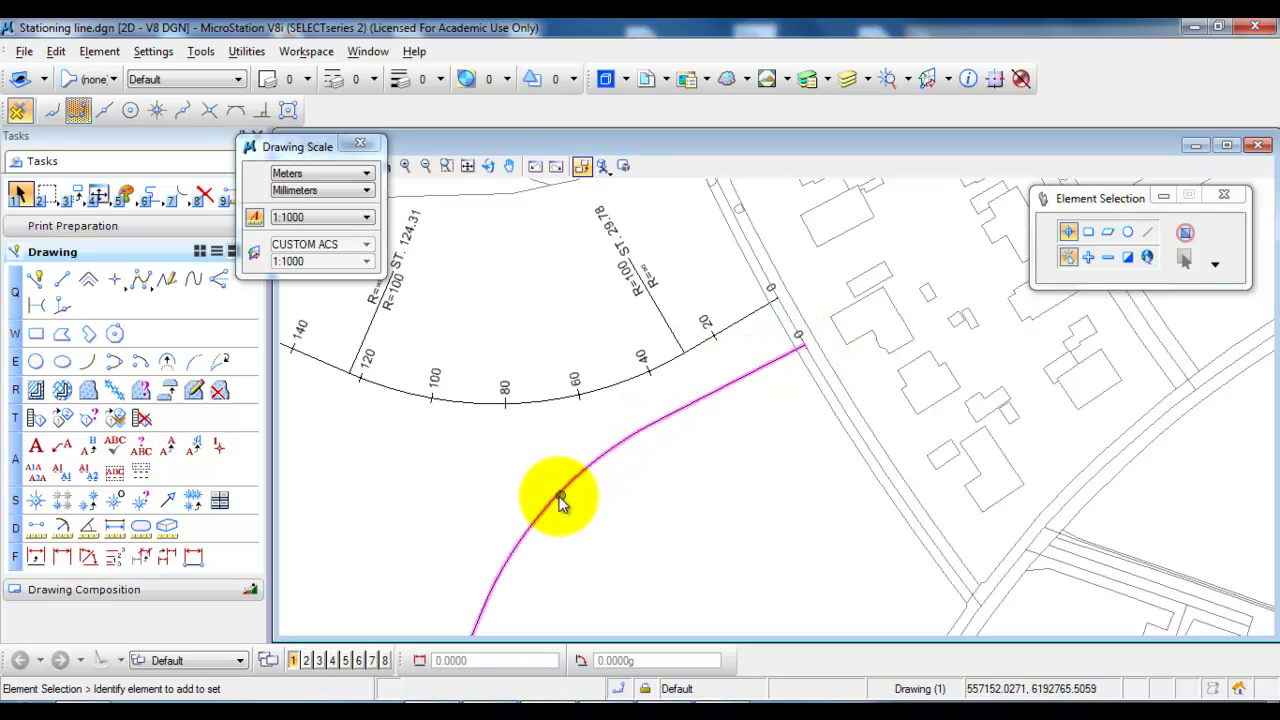
scroll(808, 340, "up", 4)
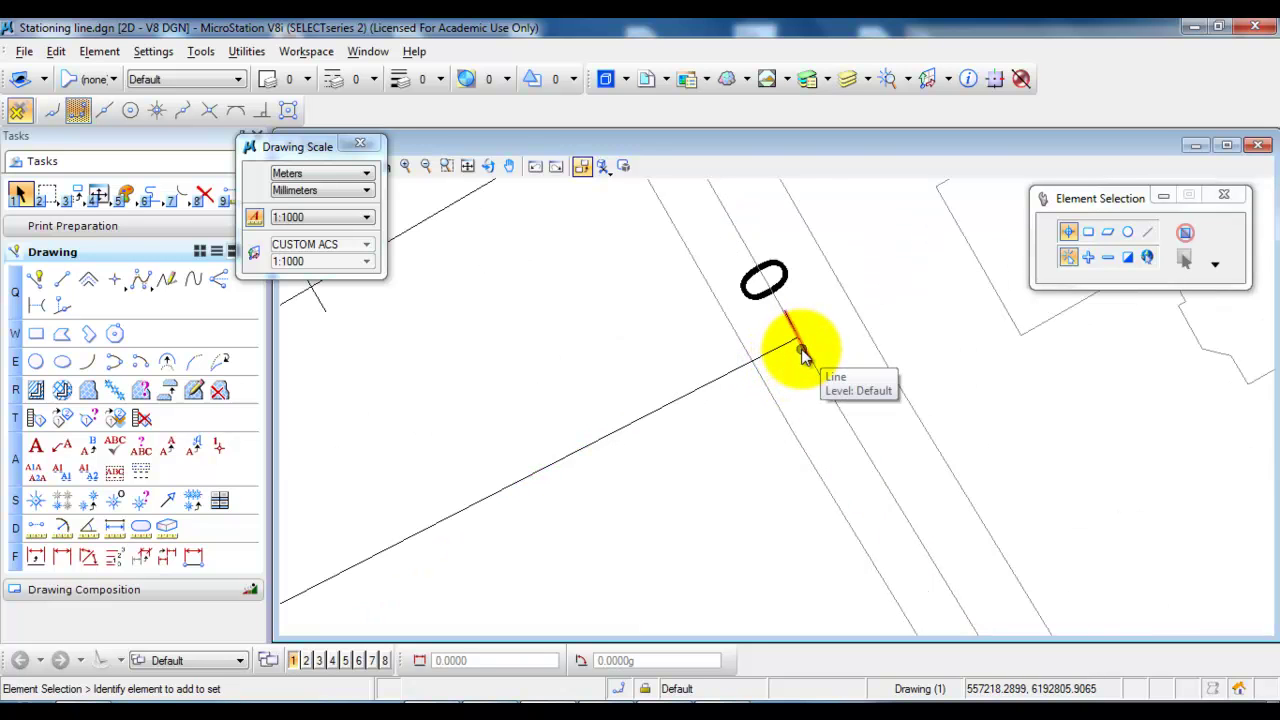
left_click(803, 353)
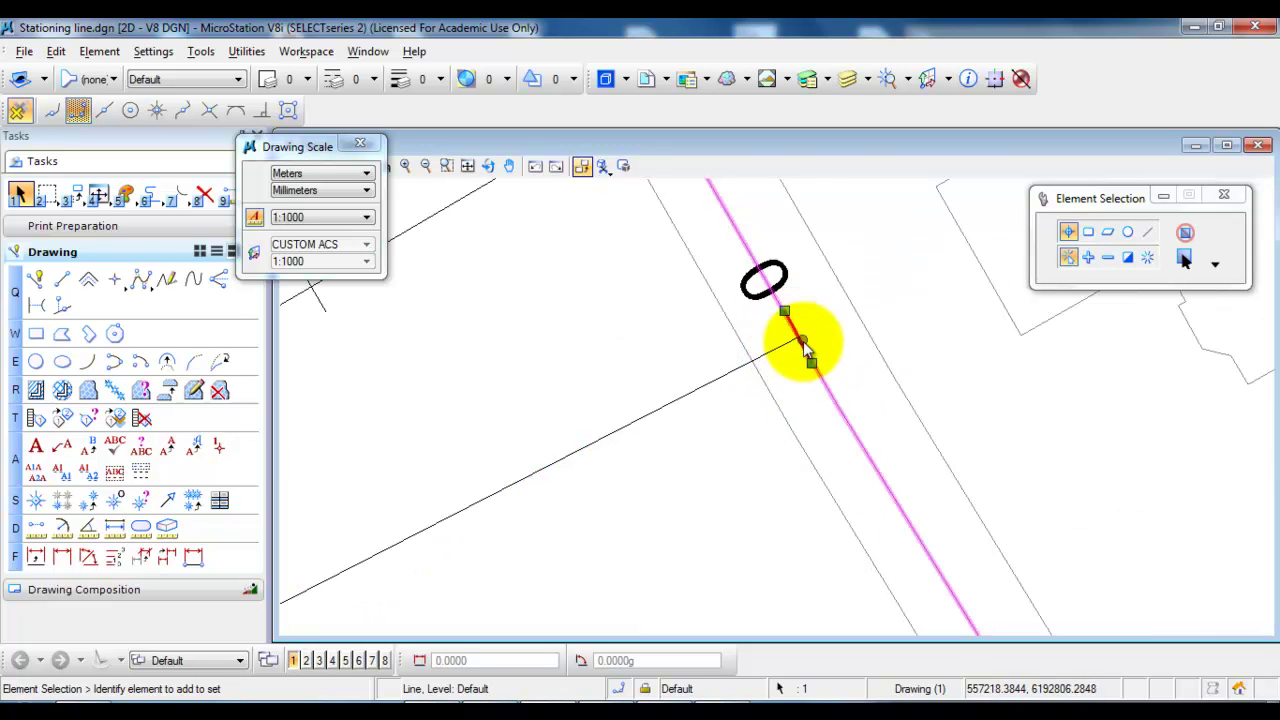
left_click(762, 295, "ctrl")
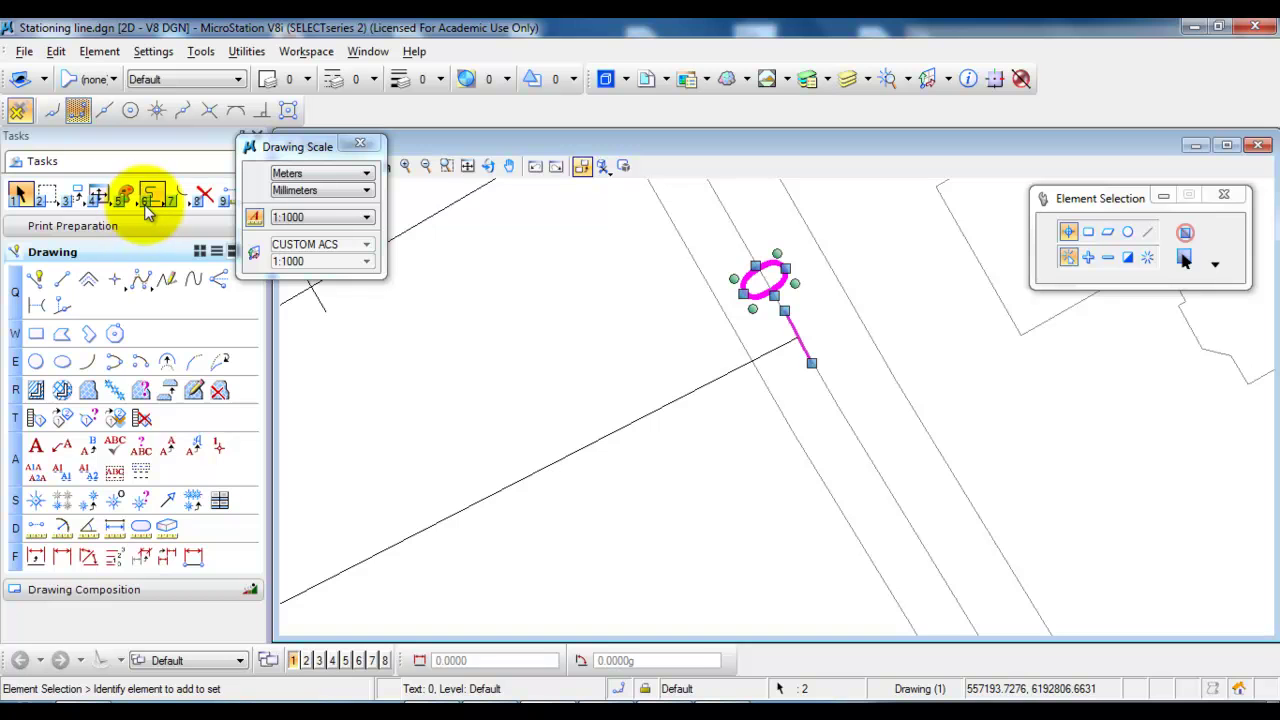
left_click(72, 196)
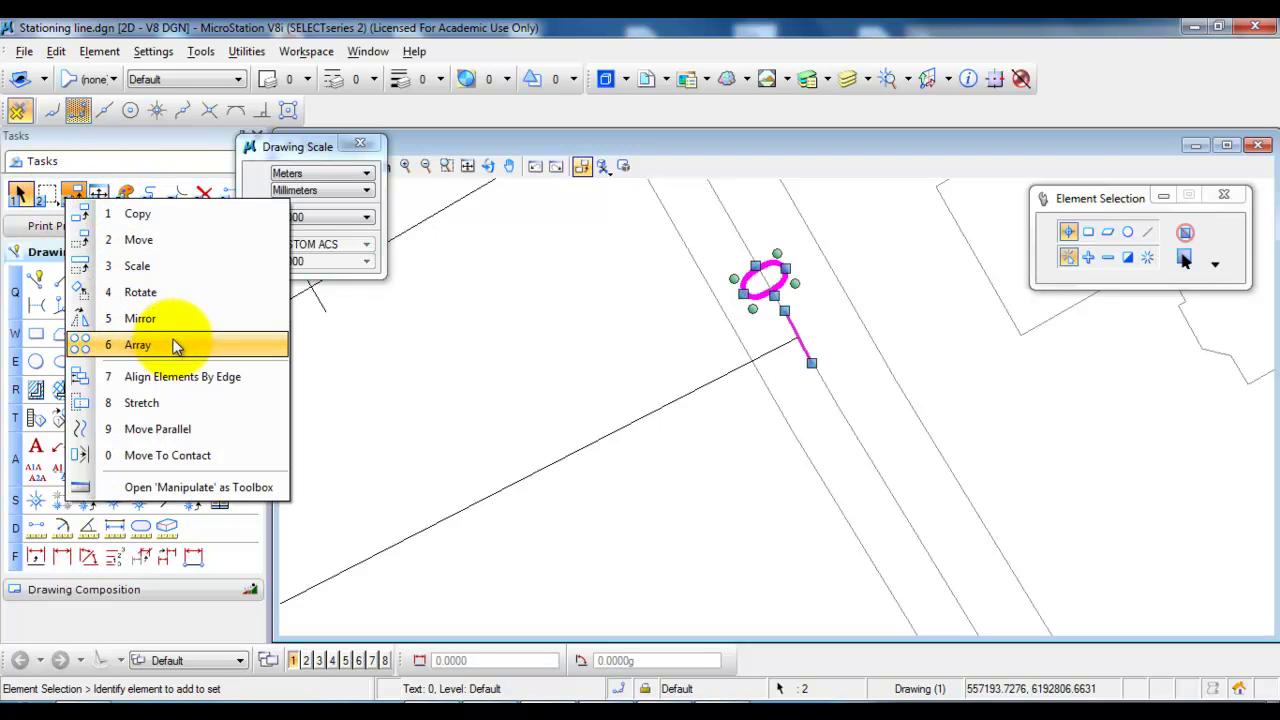
left_click(138, 344)
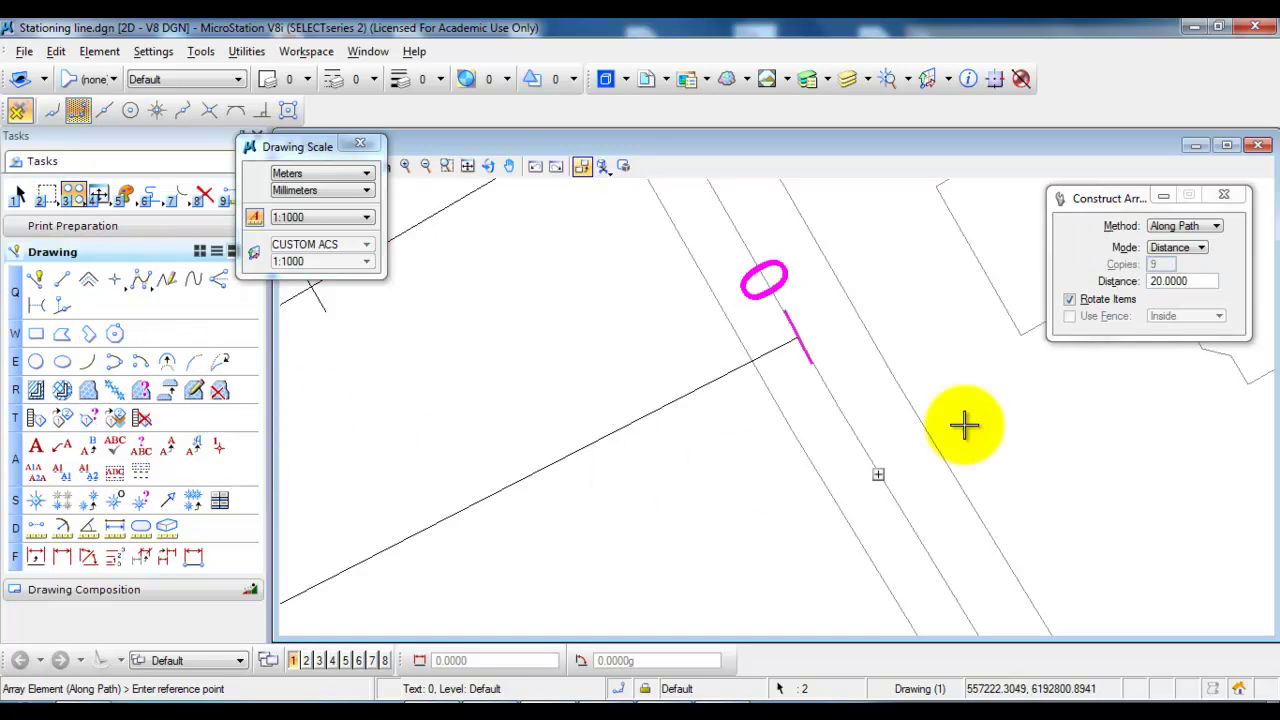
left_click(1177, 230)
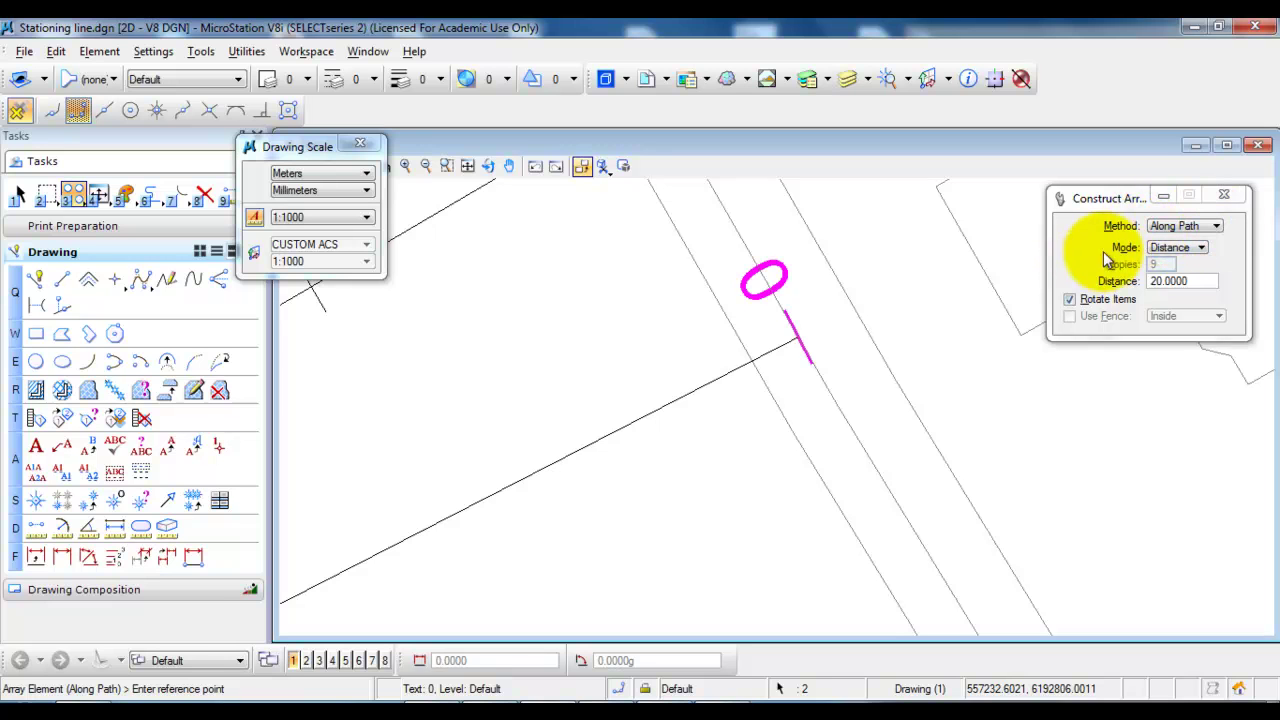
left_click(1136, 248)
left_click(1152, 248)
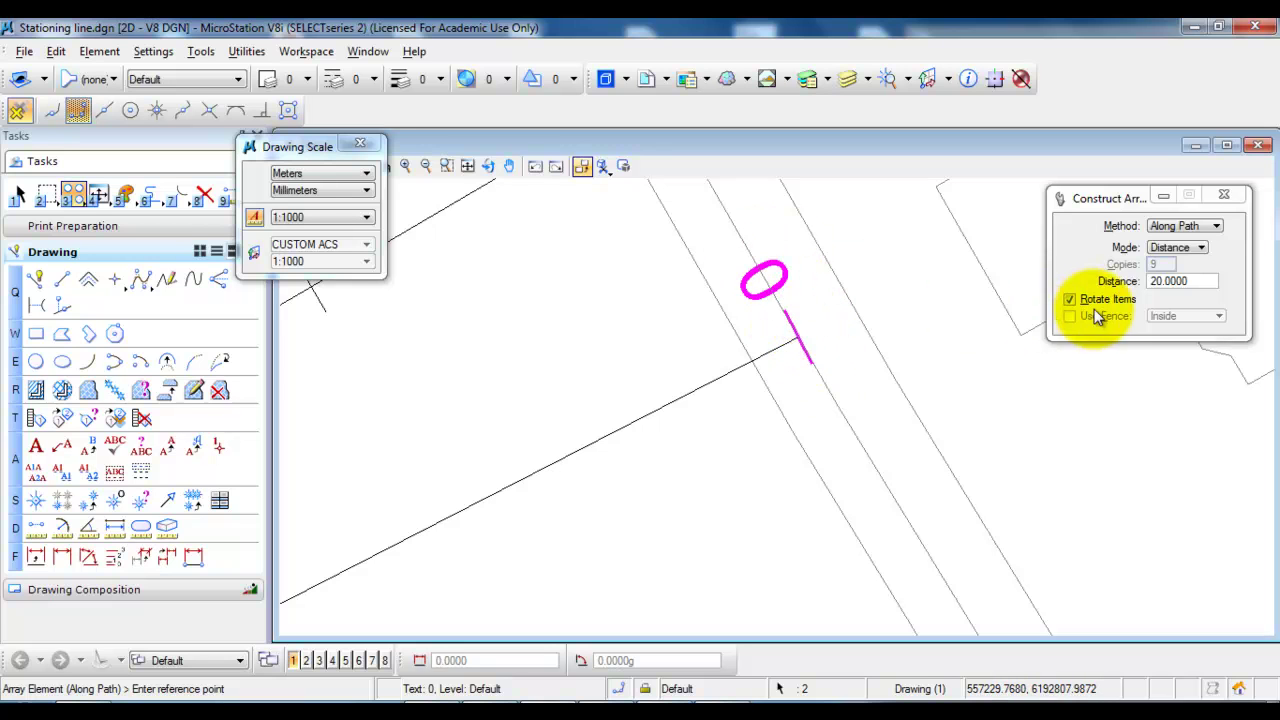
left_click(1068, 300)
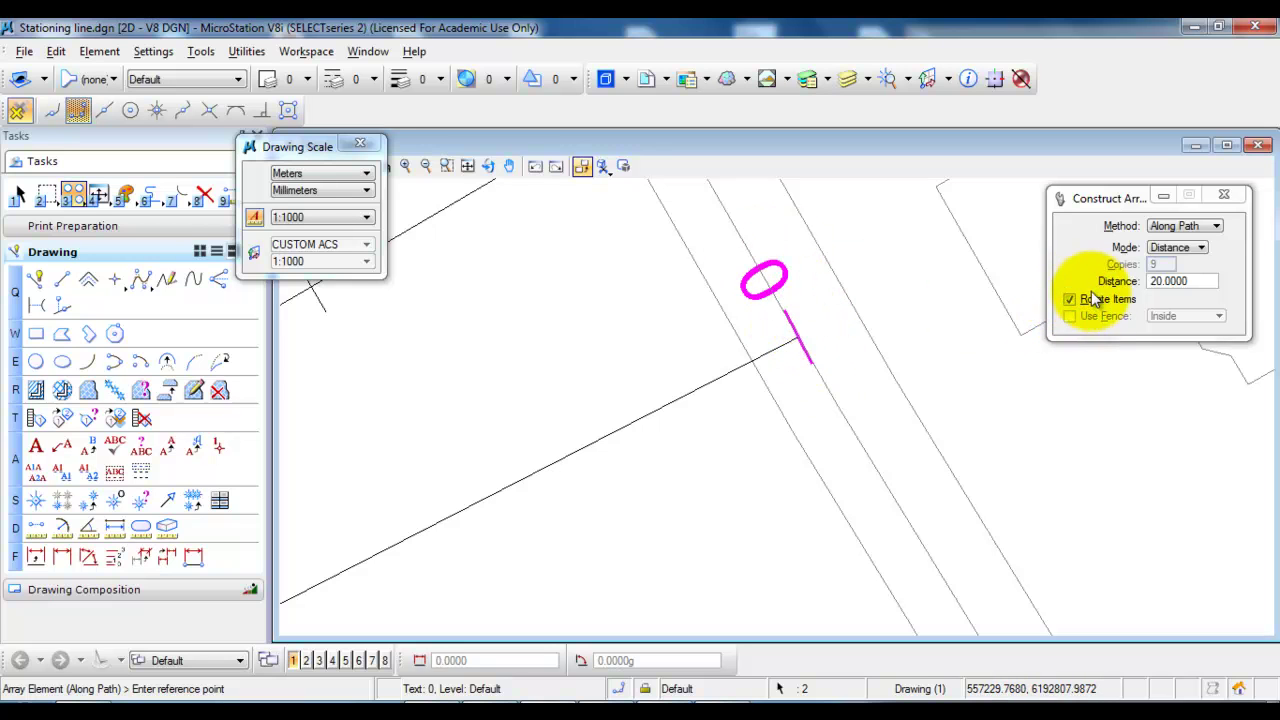
left_click(1066, 299)
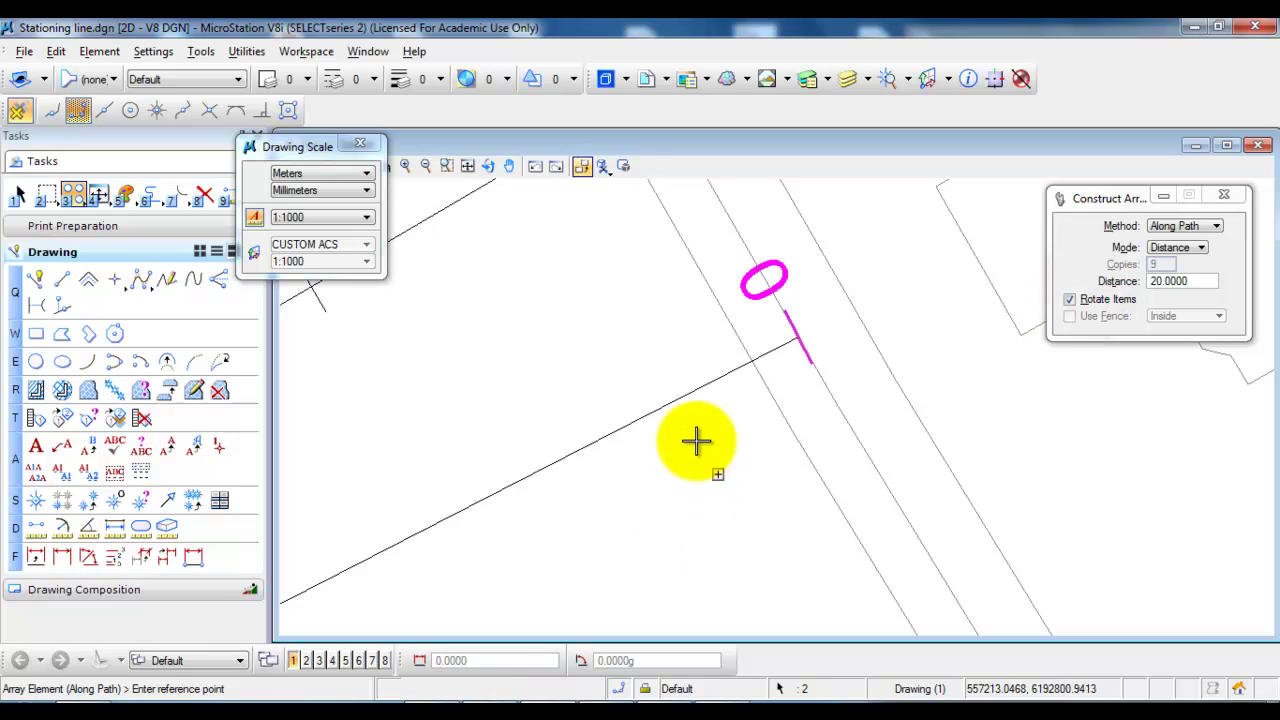
- Array the tick and label along the lower alignment from its road-side endpoint to its far end
left_click(793, 338)
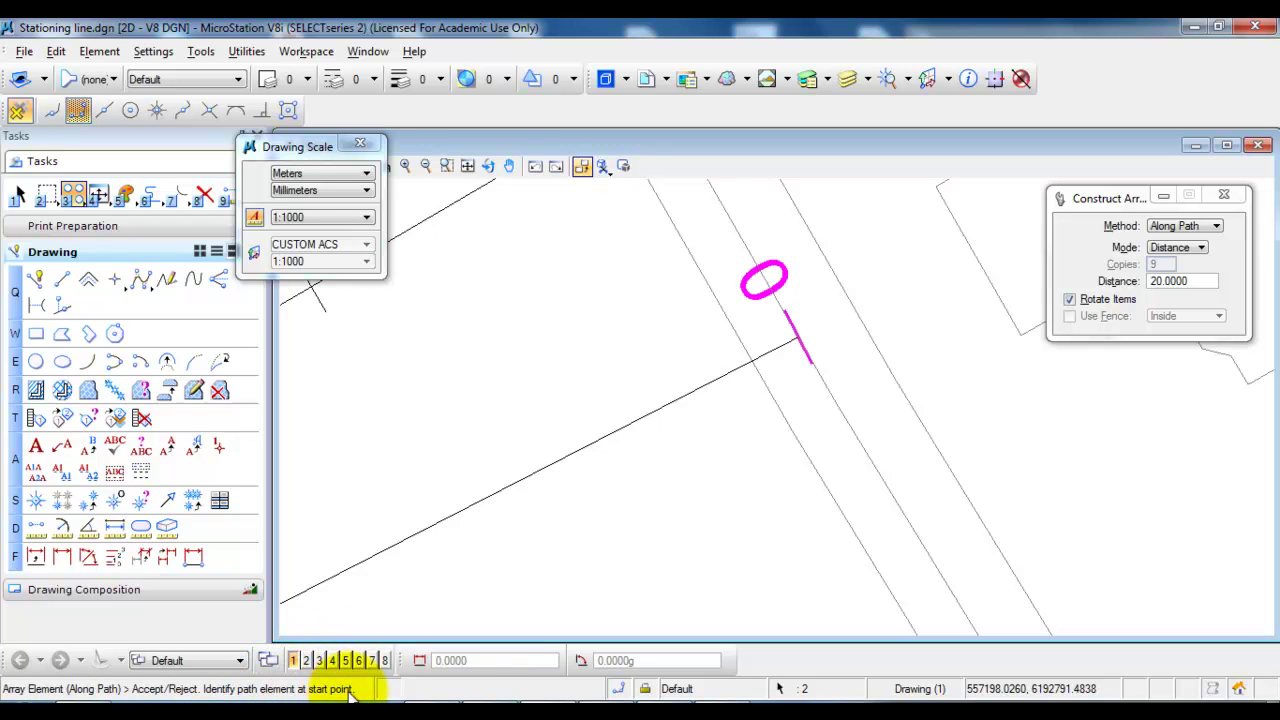
left_click(797, 338)
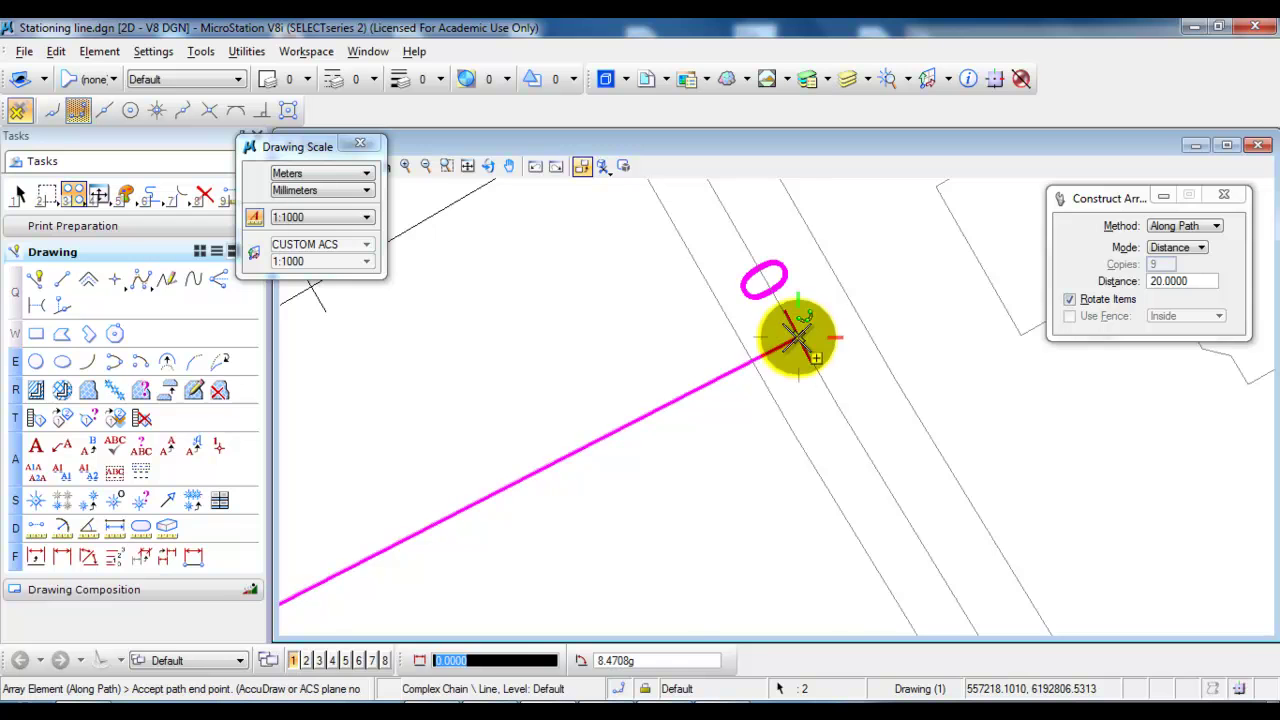
scroll(797, 338, "down", 2)
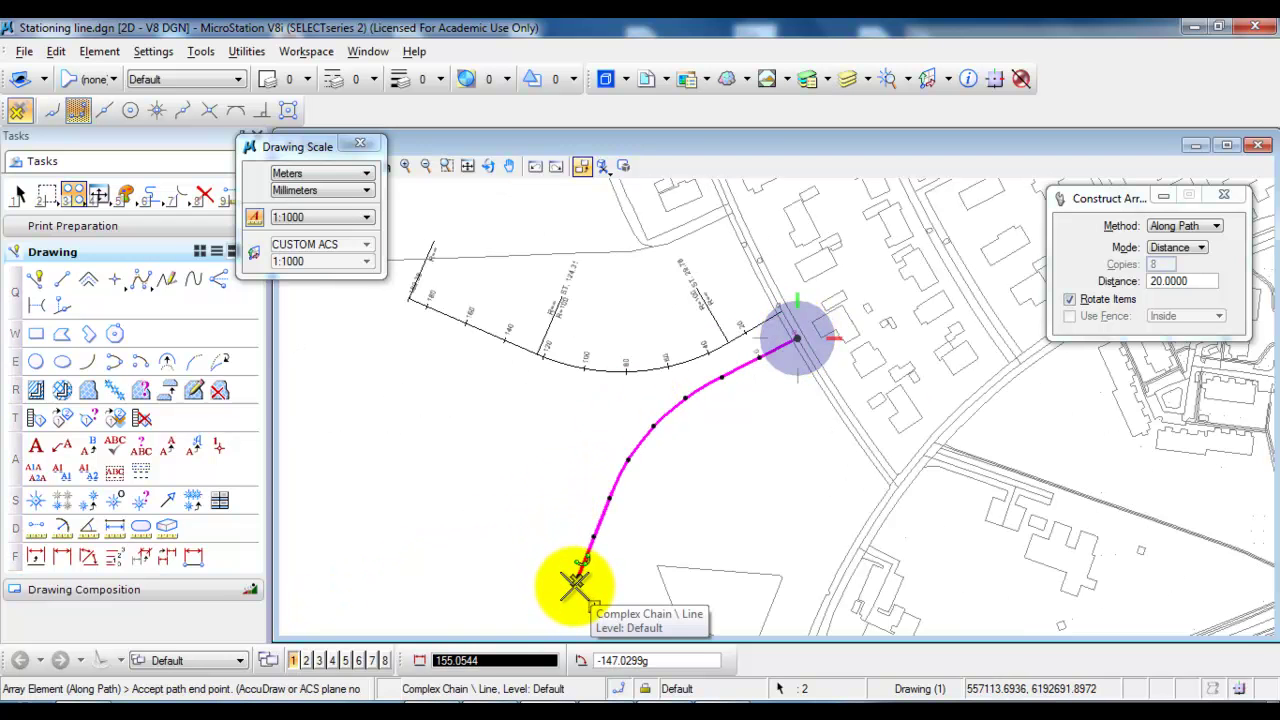
left_click(575, 585)
left_click(574, 588)
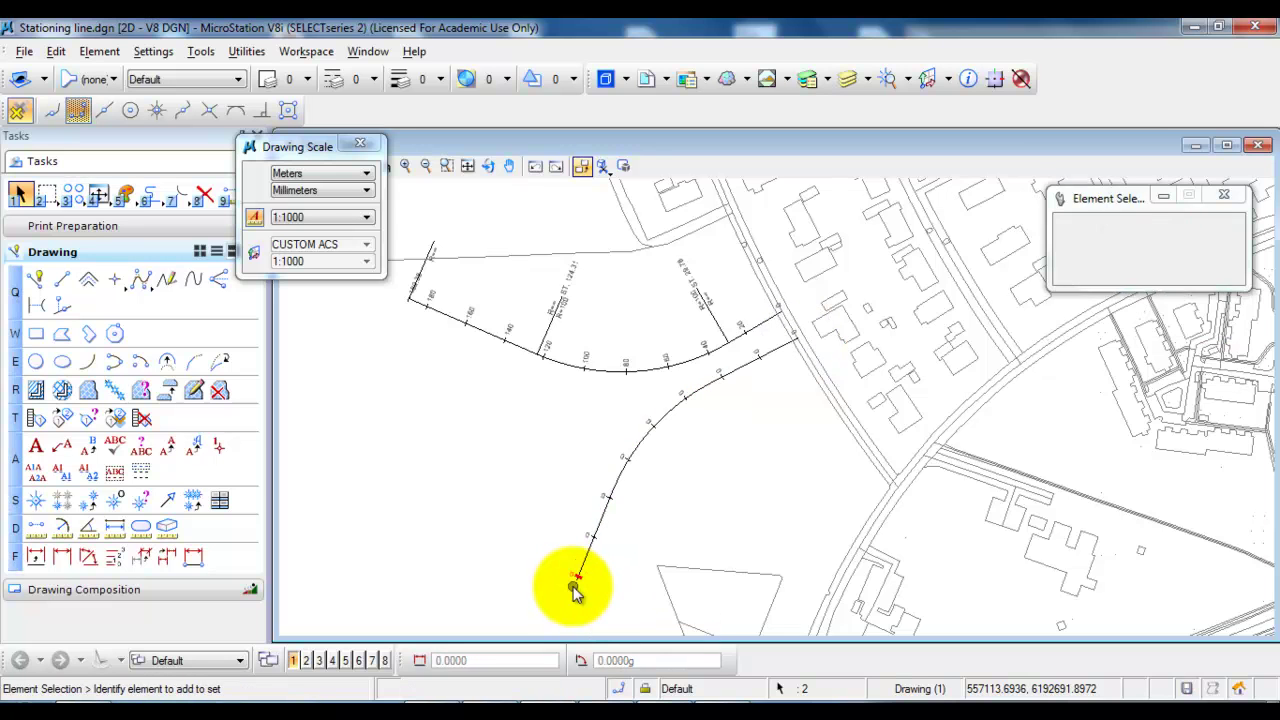
scroll(572, 592, "up", 5)
scroll(572, 592, "down", 6)
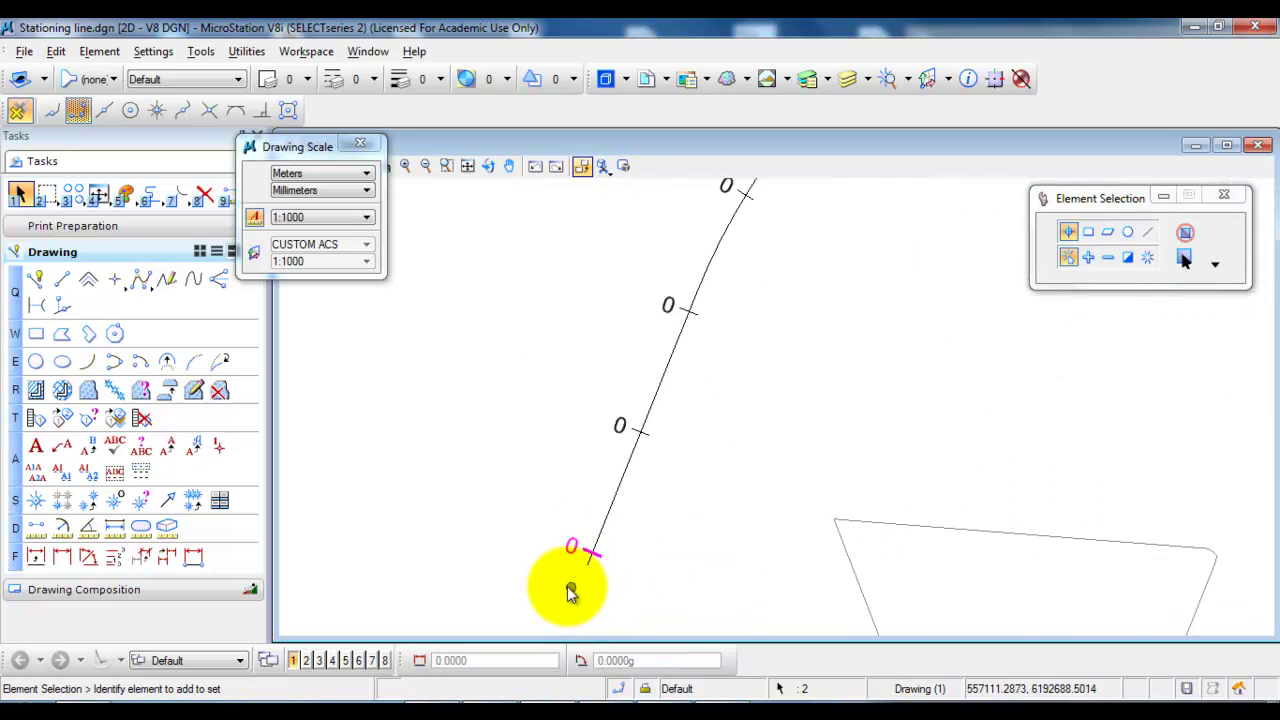
- Change the first two "0" labels after the lower alignment's start label to "20" and "40"
mouse_move(820, 349)
middle_mouse_down()
mouse_move(806, 297)
mouse_move(756, 380)
middle_mouse_up()
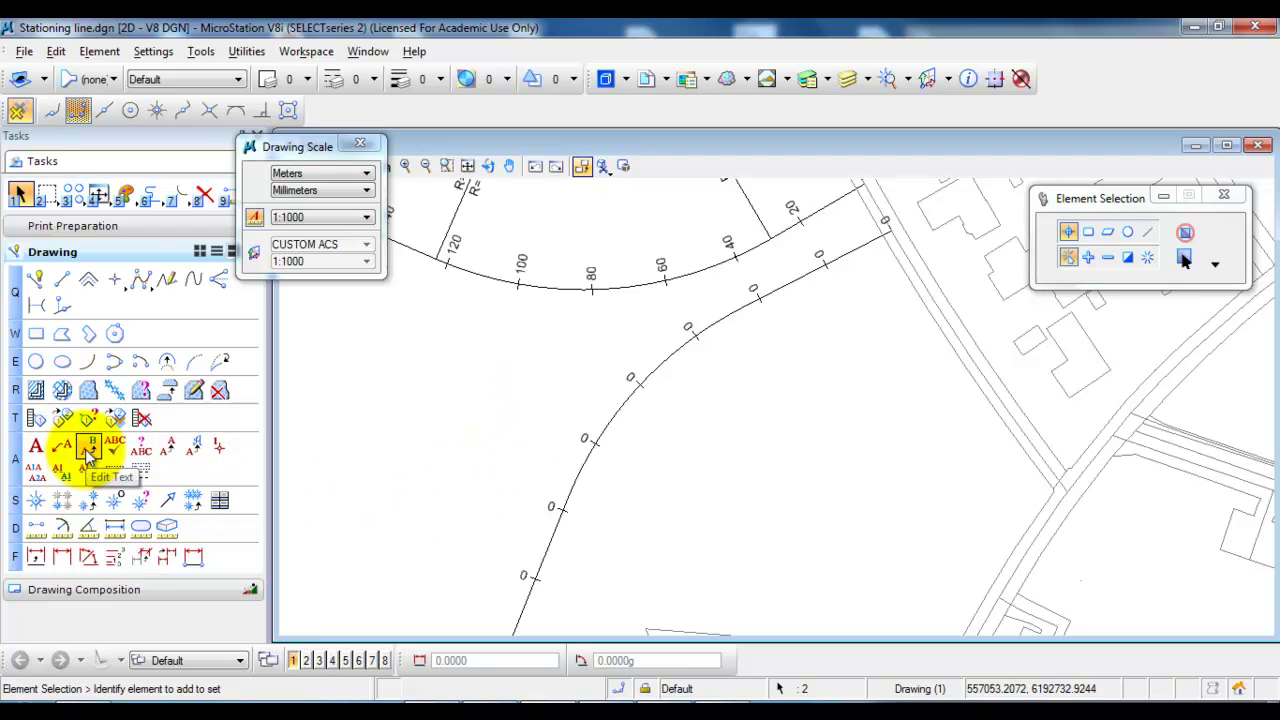
left_click(87, 449)
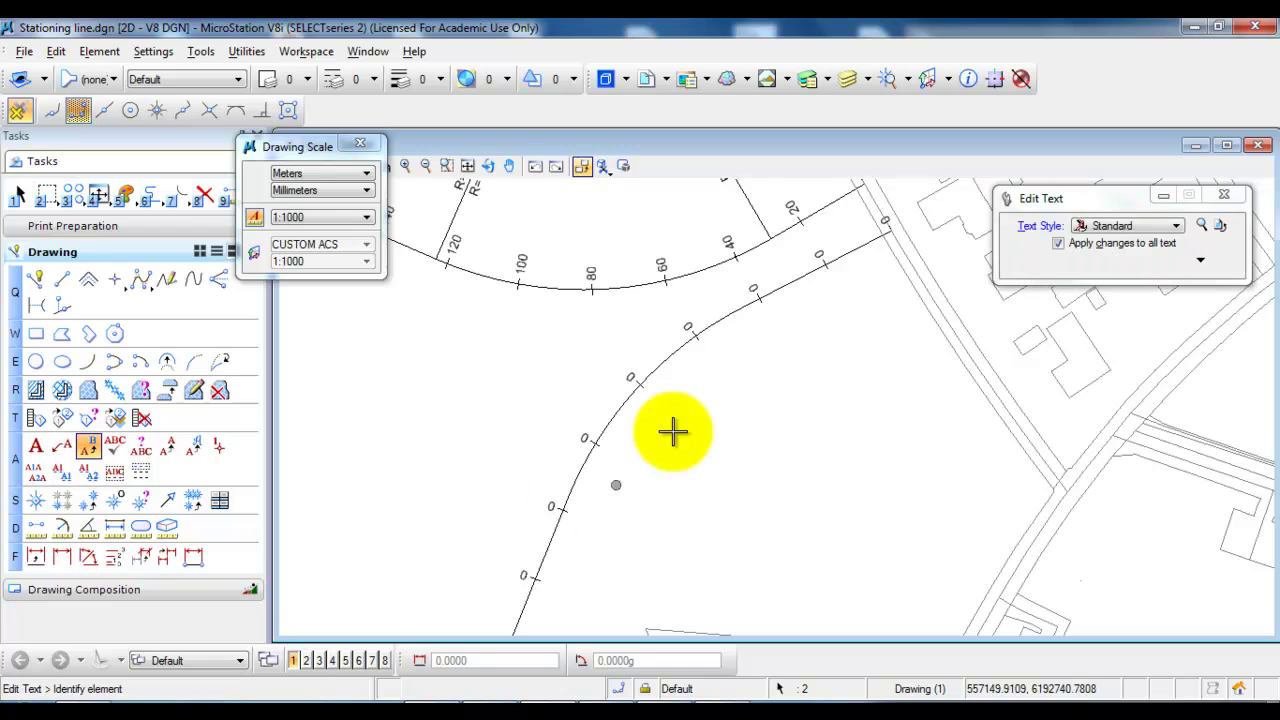
left_click(814, 262)
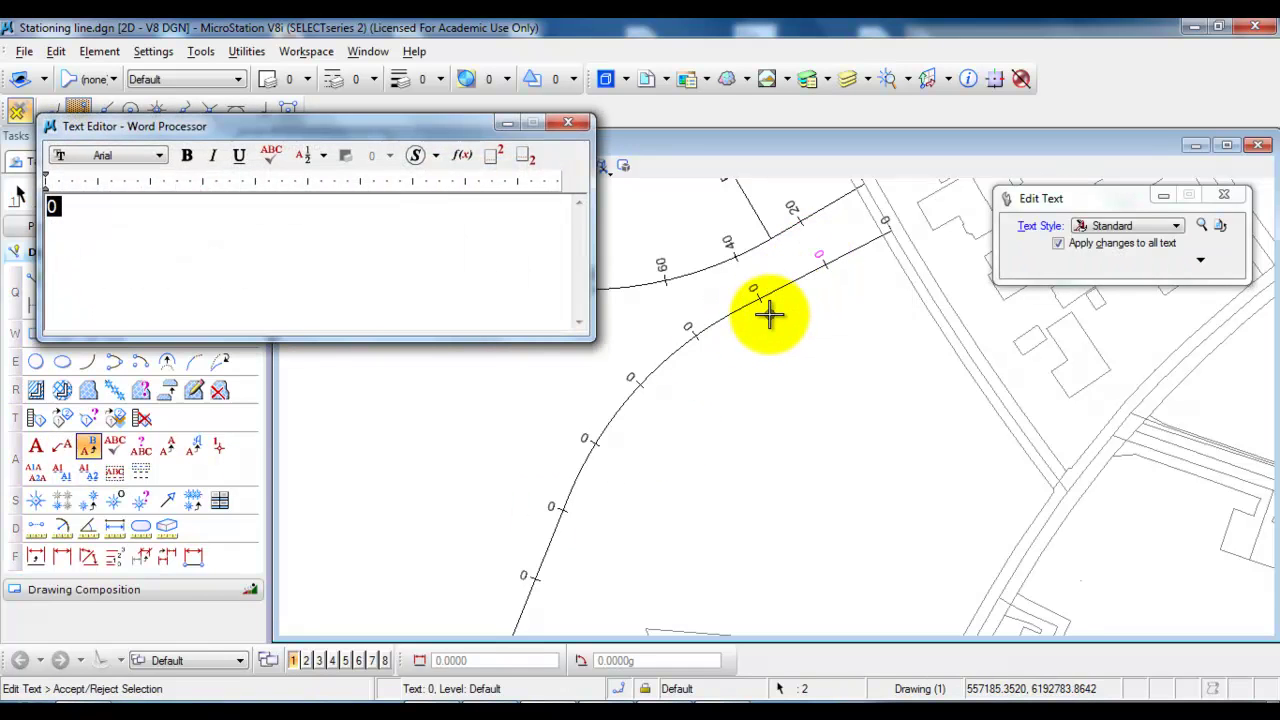
type("20")
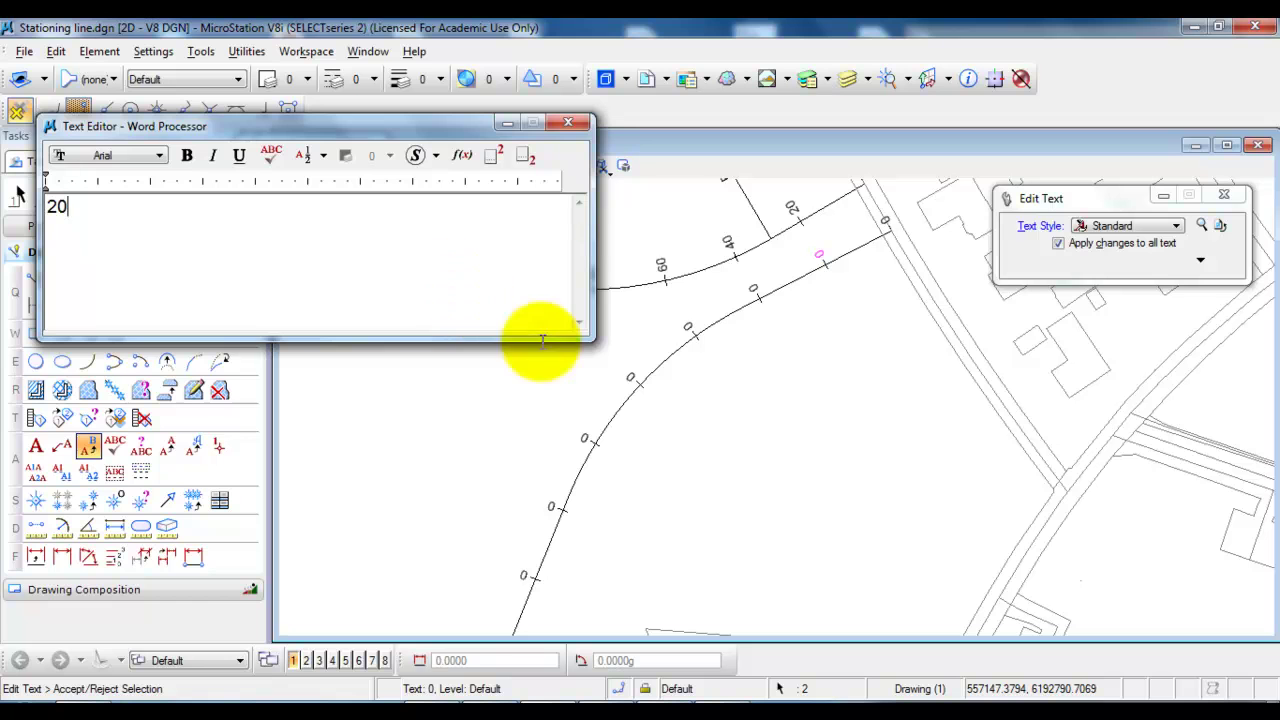
left_click(813, 405)
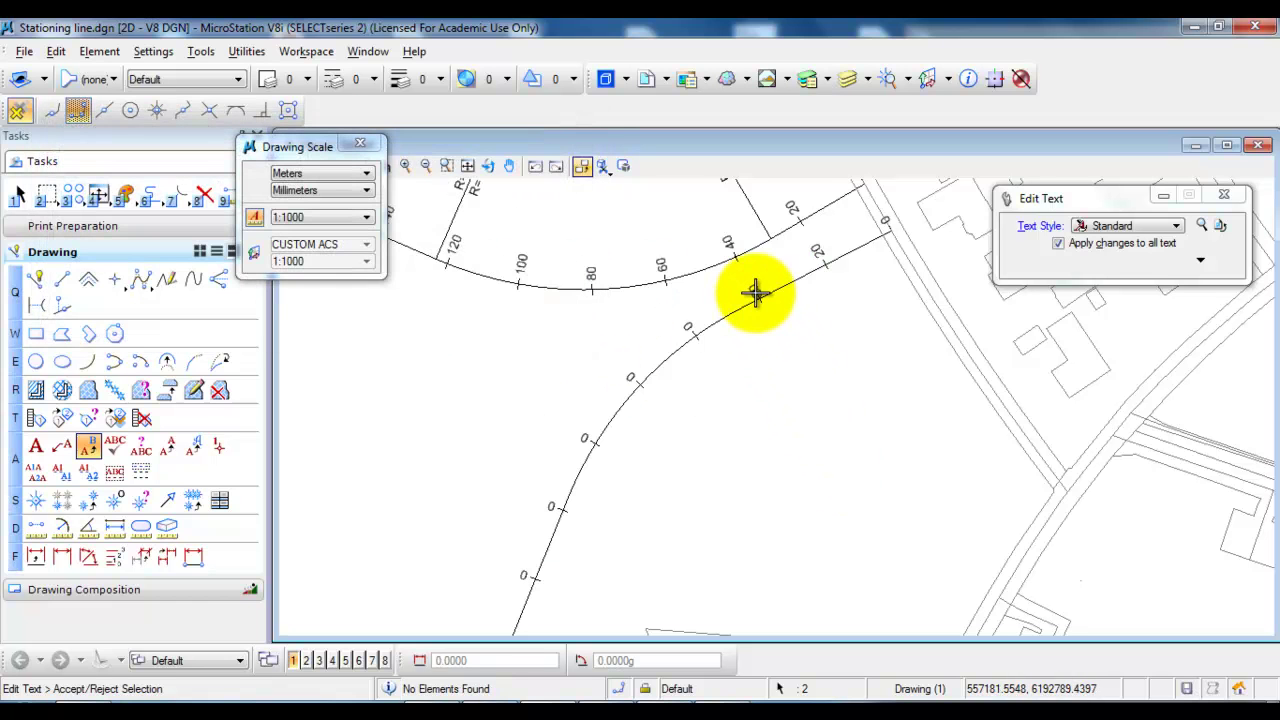
left_click(752, 290)
type("40")
left_click(783, 400)
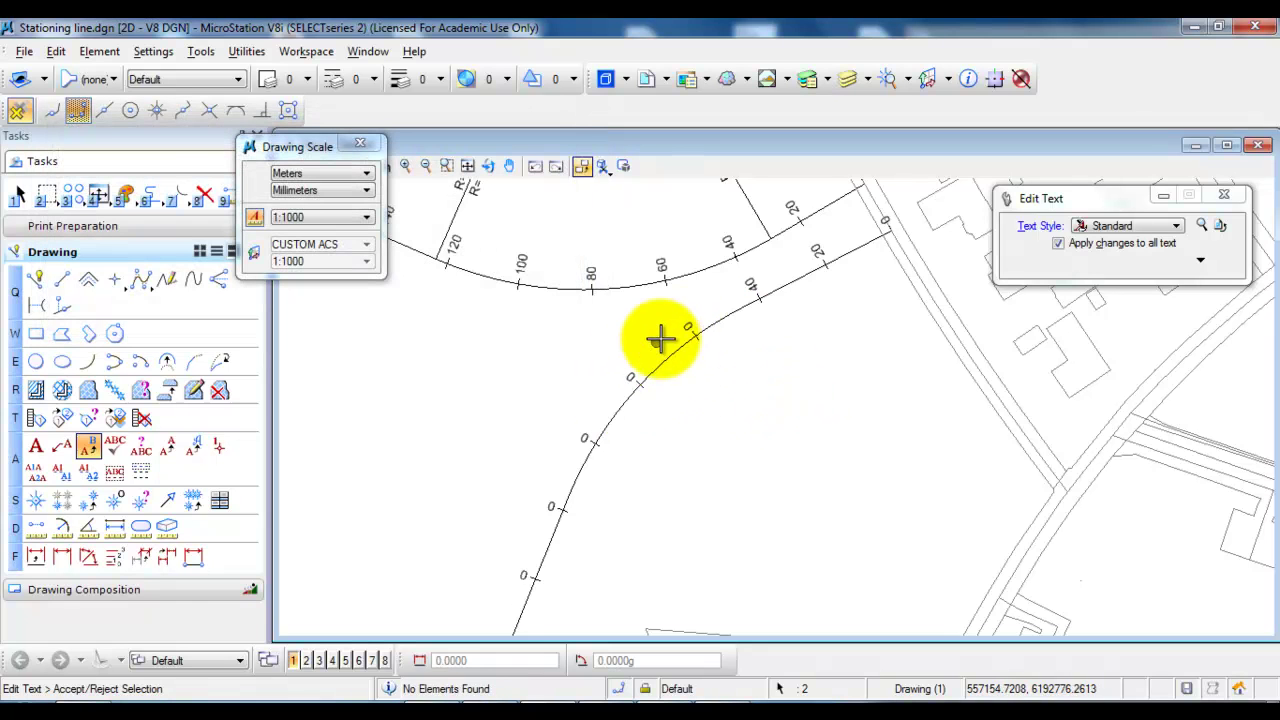
- Change the labels at the third and fourth ticks after the lower alignment's start to "60" and "80"
left_click(684, 326)
type("60")
left_click(694, 374)
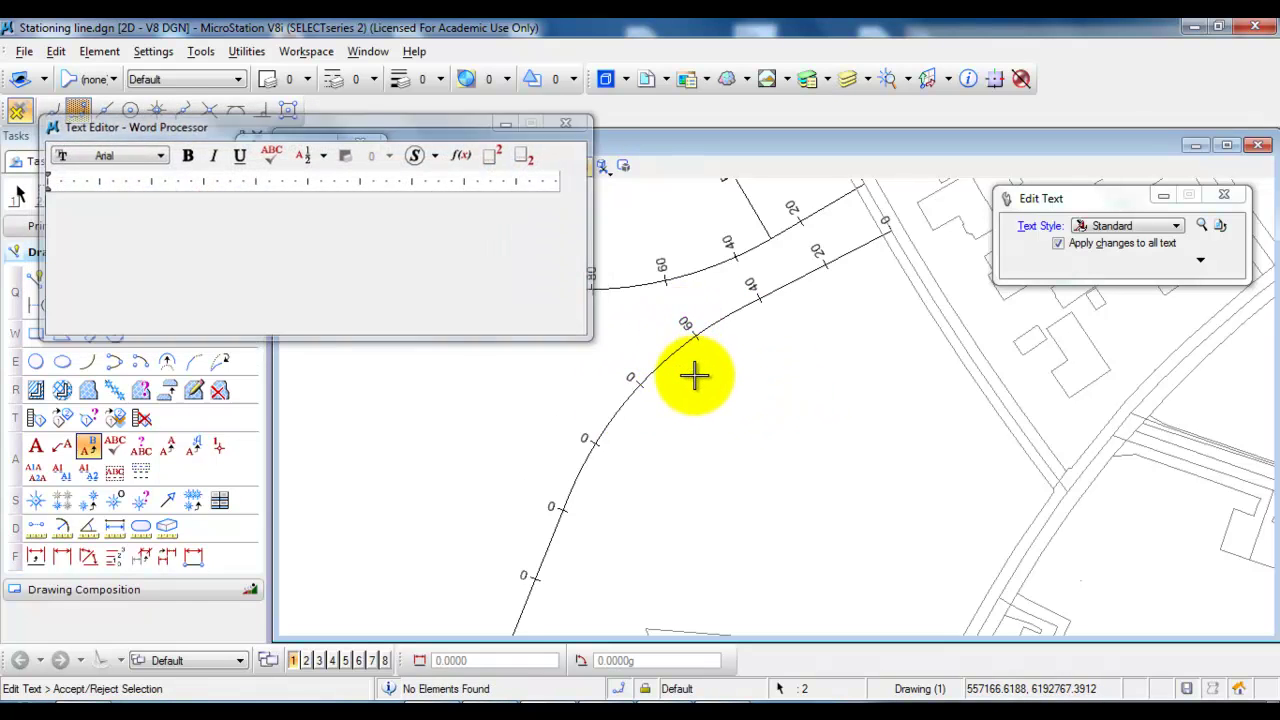
left_click(632, 375)
type("80")
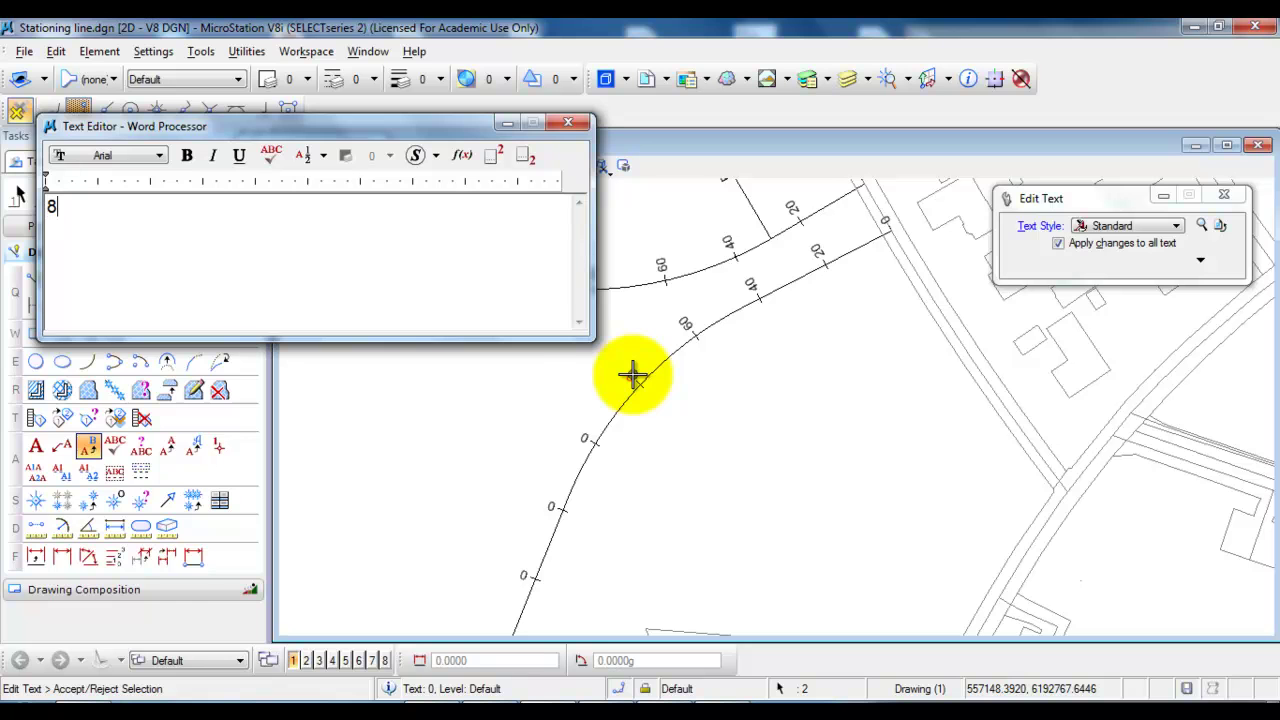
left_click(729, 460)
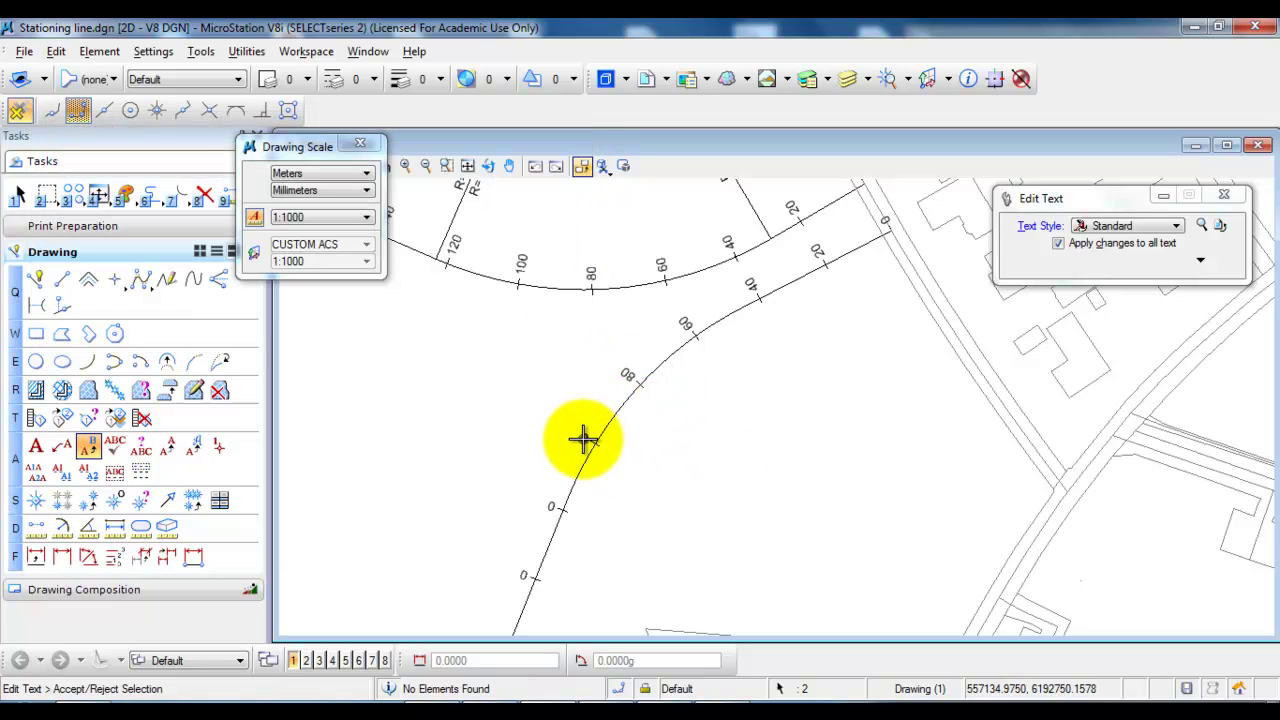
- Renumber the two labels following "80" on the lower alignment as "100" and "120"
left_click(583, 438)
type("100")
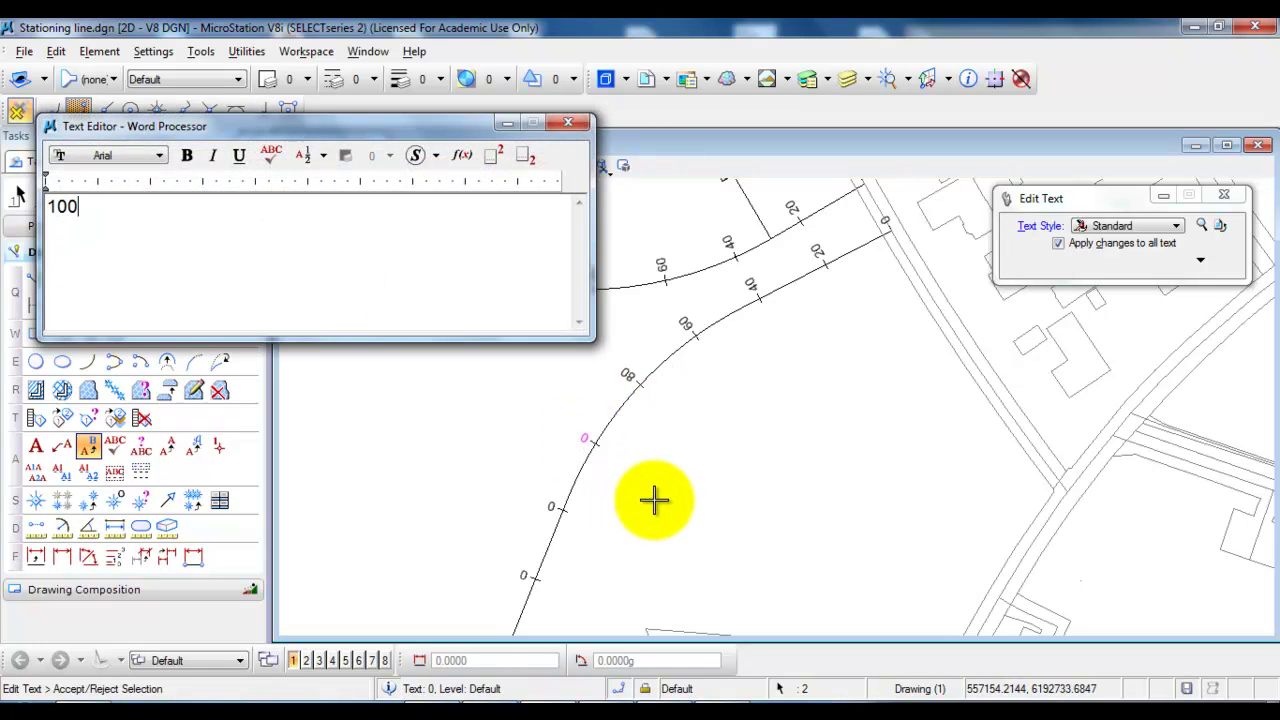
left_click(563, 512)
left_click(545, 509)
type("120")
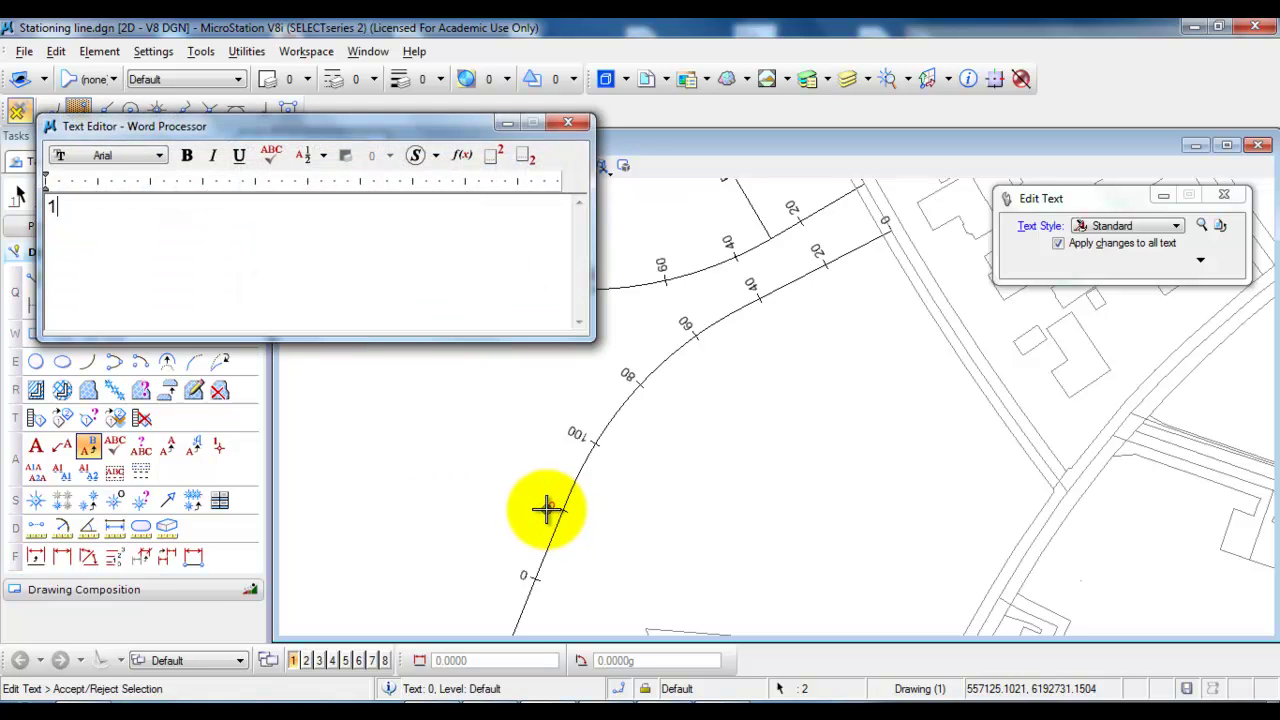
left_click(590, 543)
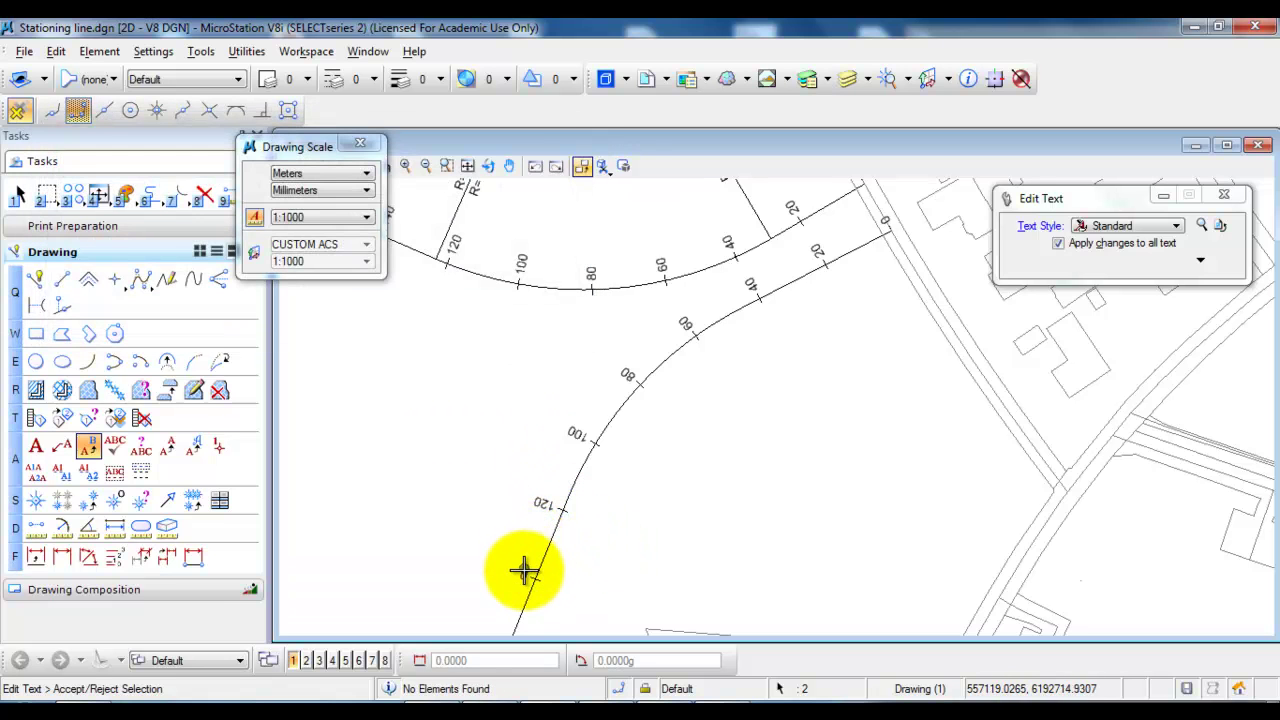
- Renumber the last two labels near the lower alignment's far end as "140" and "160"
left_click(525, 563)
type("140")
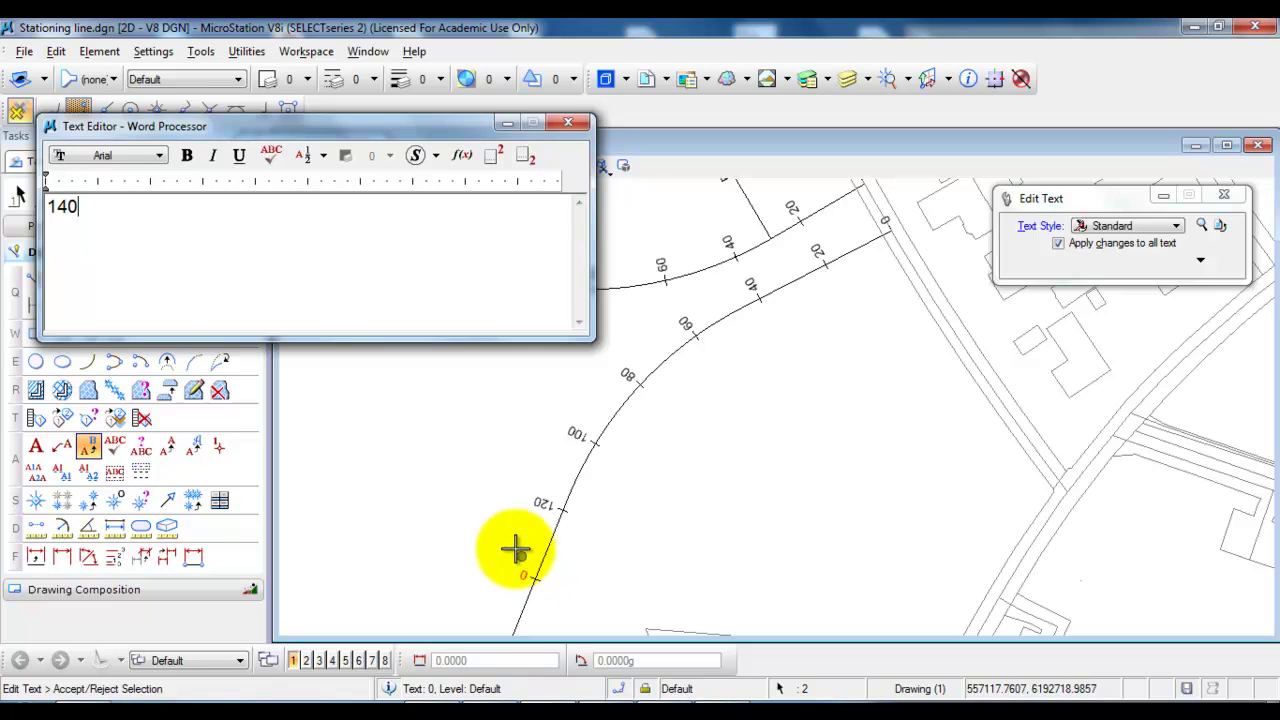
left_click(514, 549)
middle_click_drag(503, 534, 617, 363)
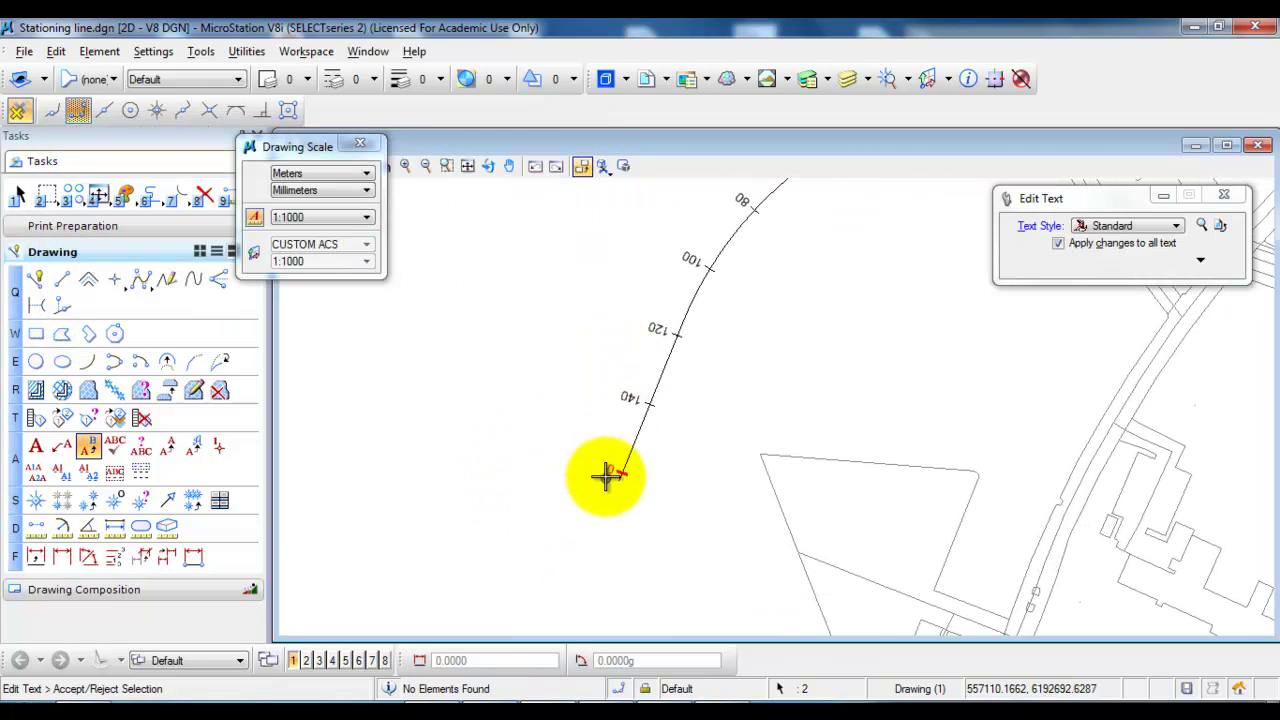
left_click(606, 472)
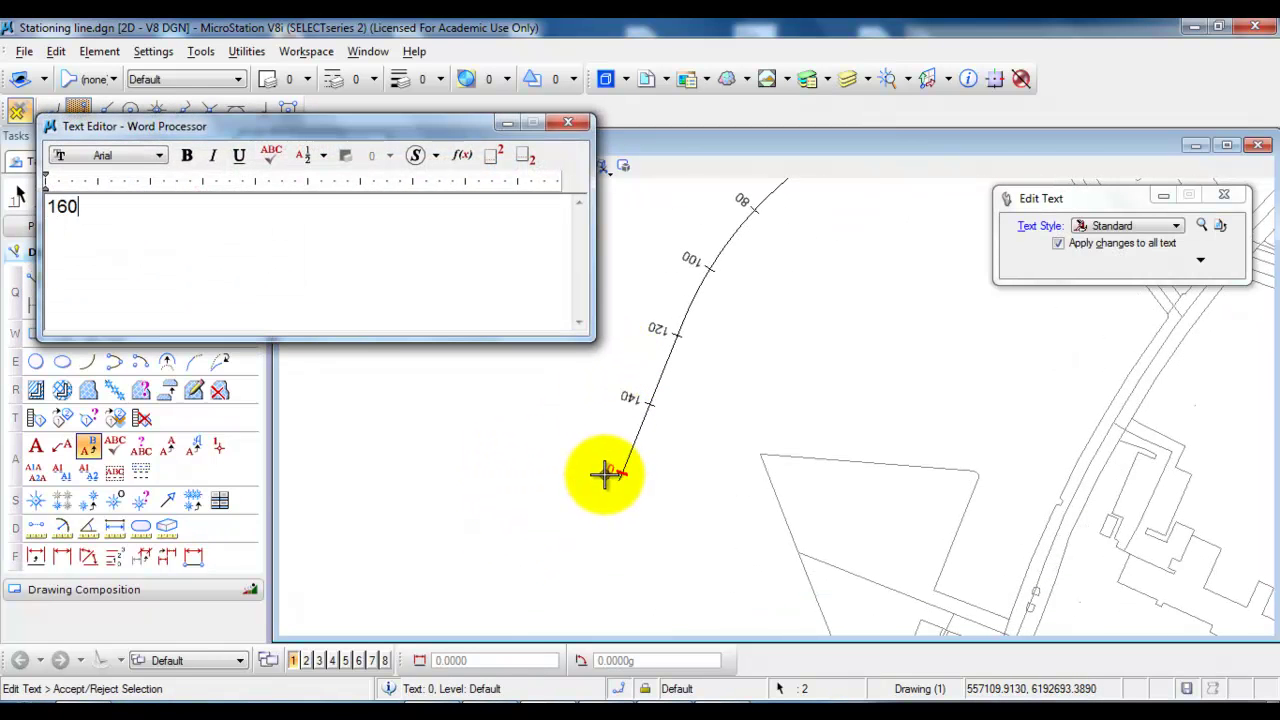
type("160")
left_click(590, 500)
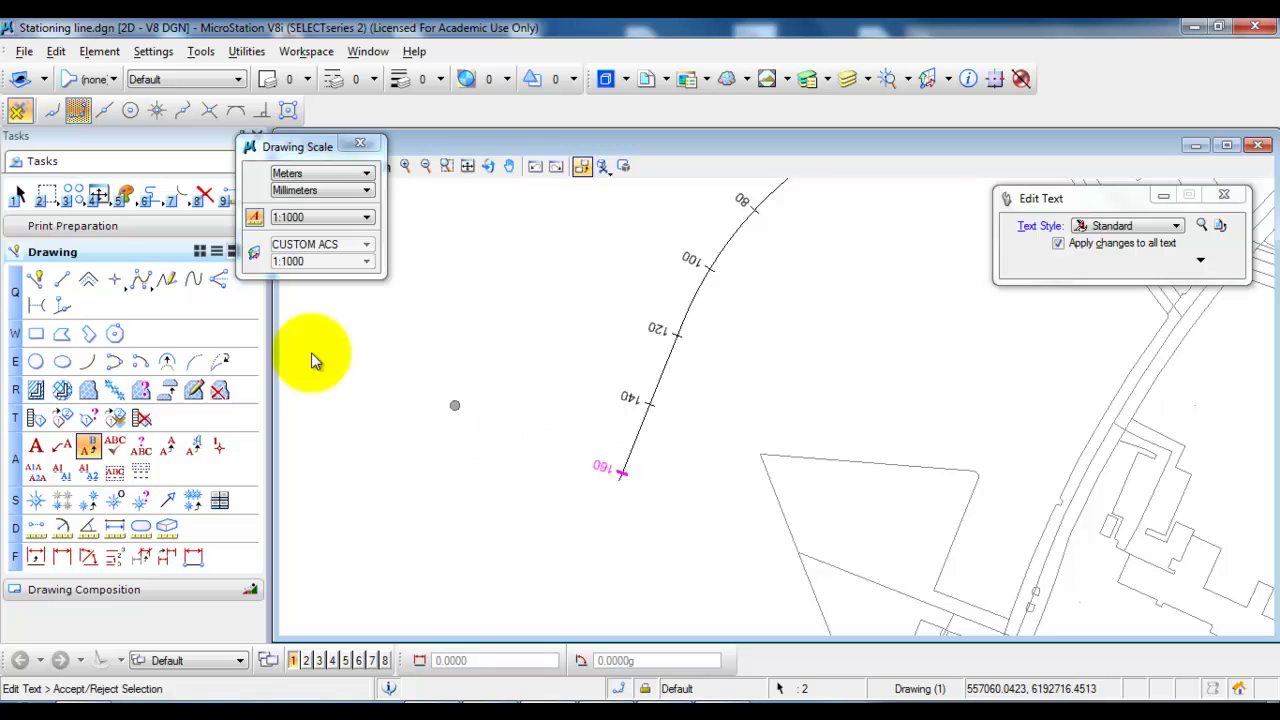
- Copy the "160" tick and its label from their intersection with the lower alignment to the alignment's far endpoint
left_click(18, 196)
scroll(615, 482, "up", 5)
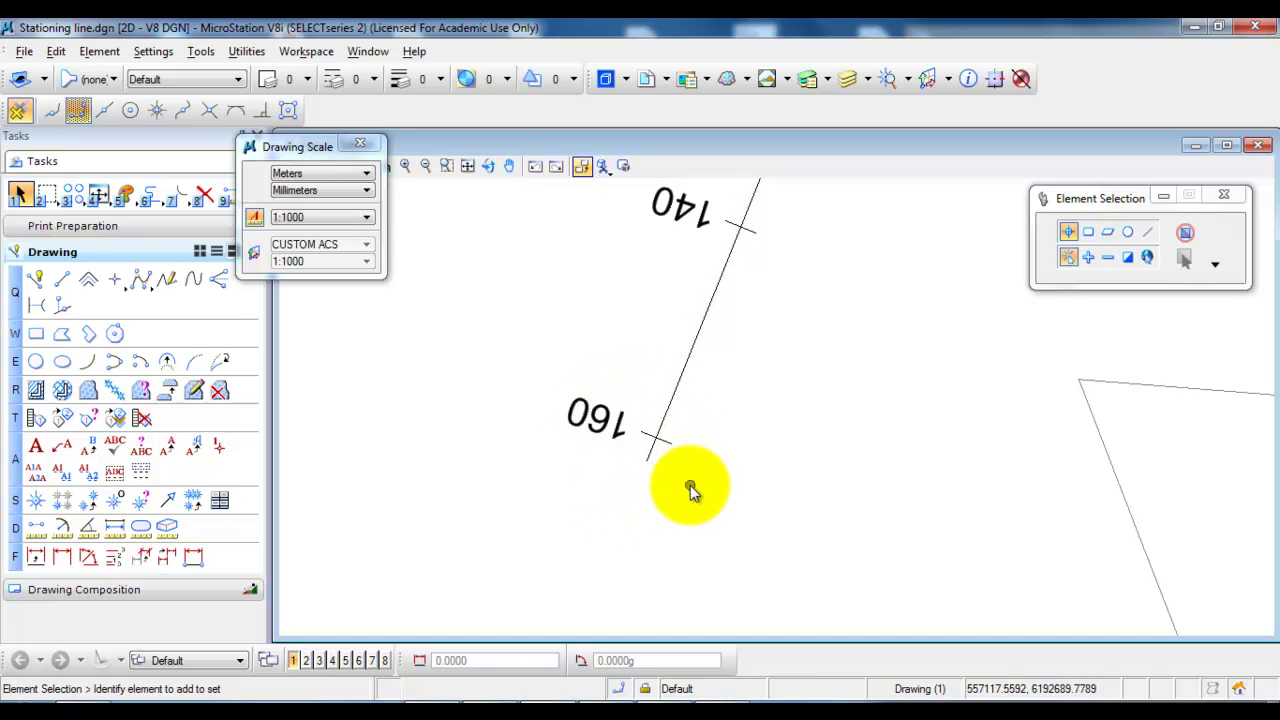
left_click(665, 443)
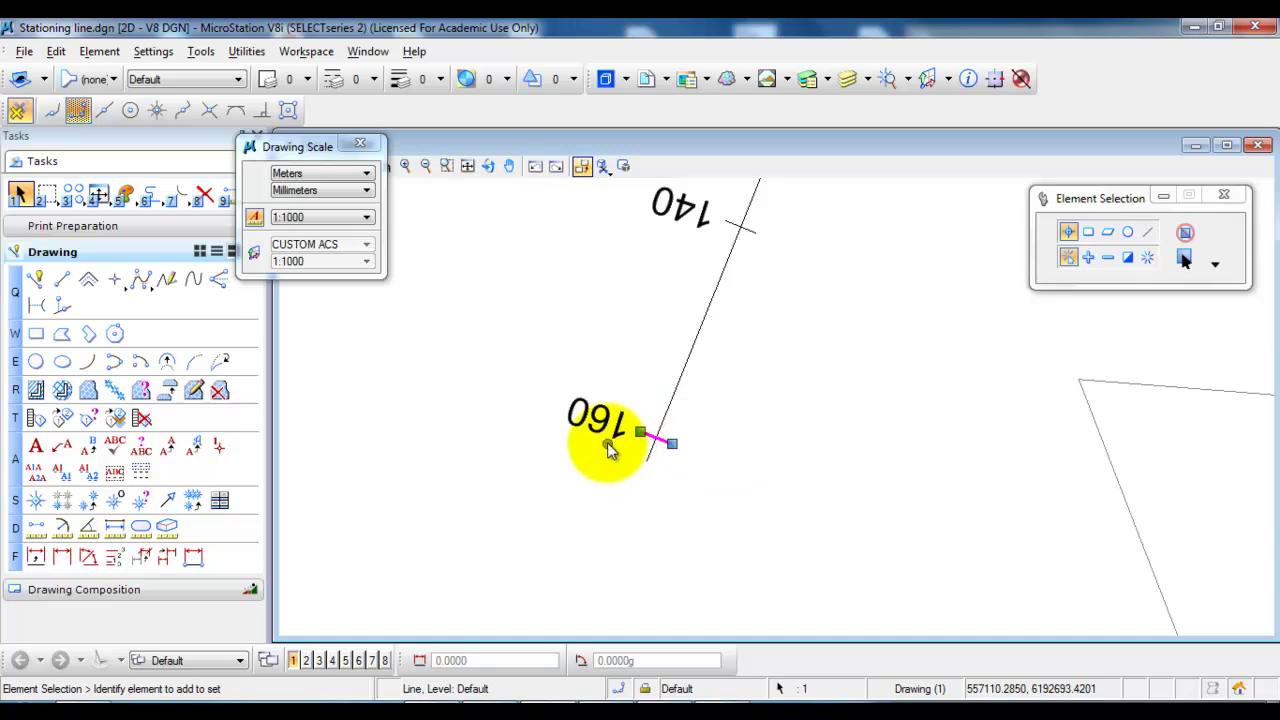
left_click(601, 433, "ctrl")
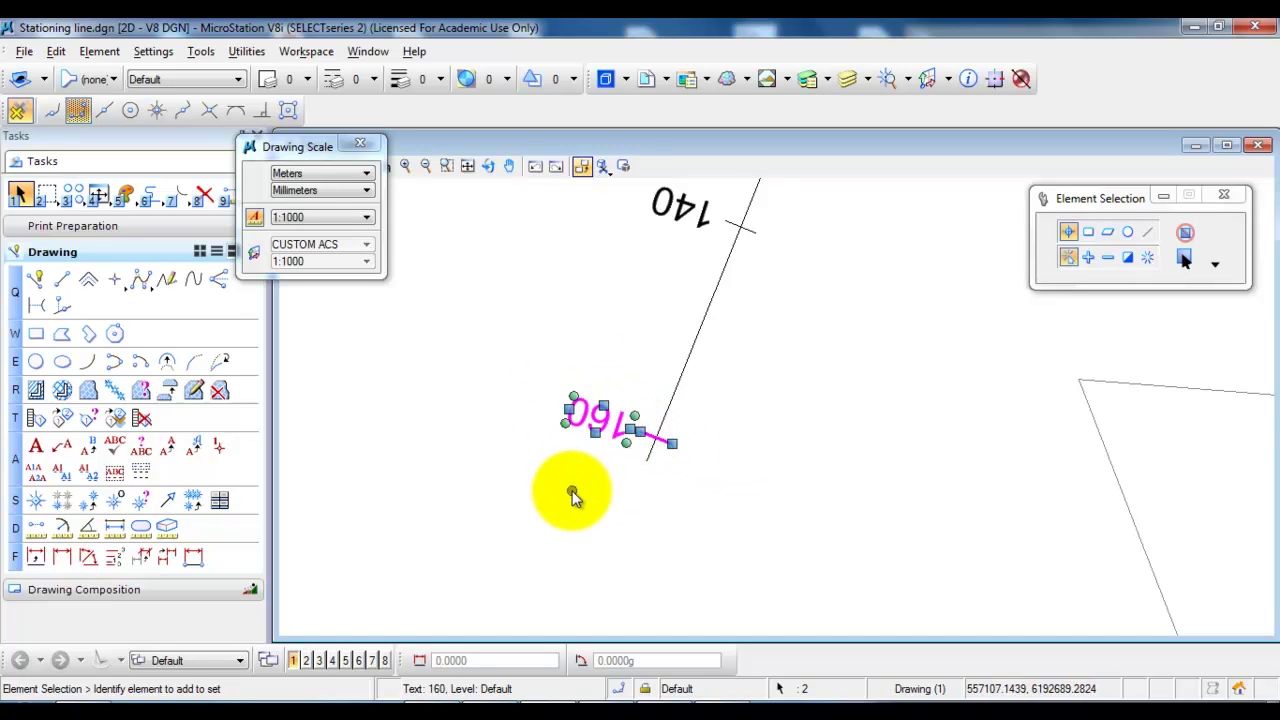
right_click(571, 494)
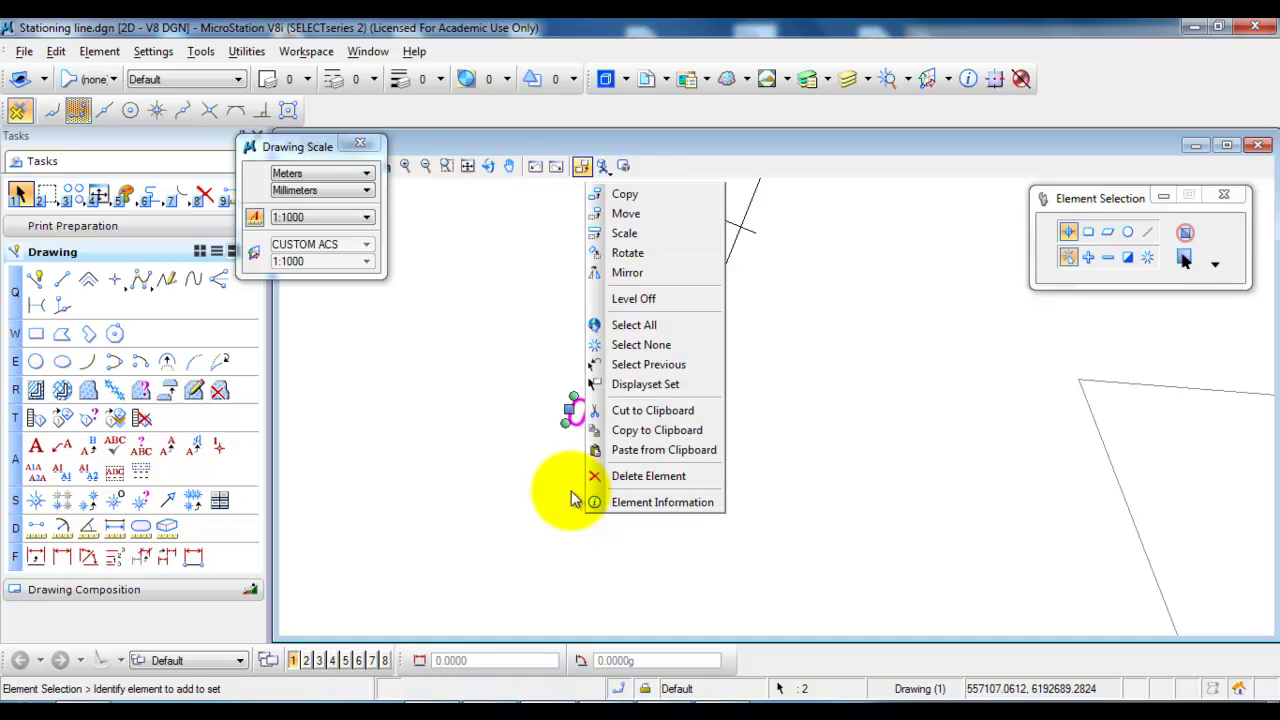
left_click(638, 194)
scroll(642, 204, "up", 2)
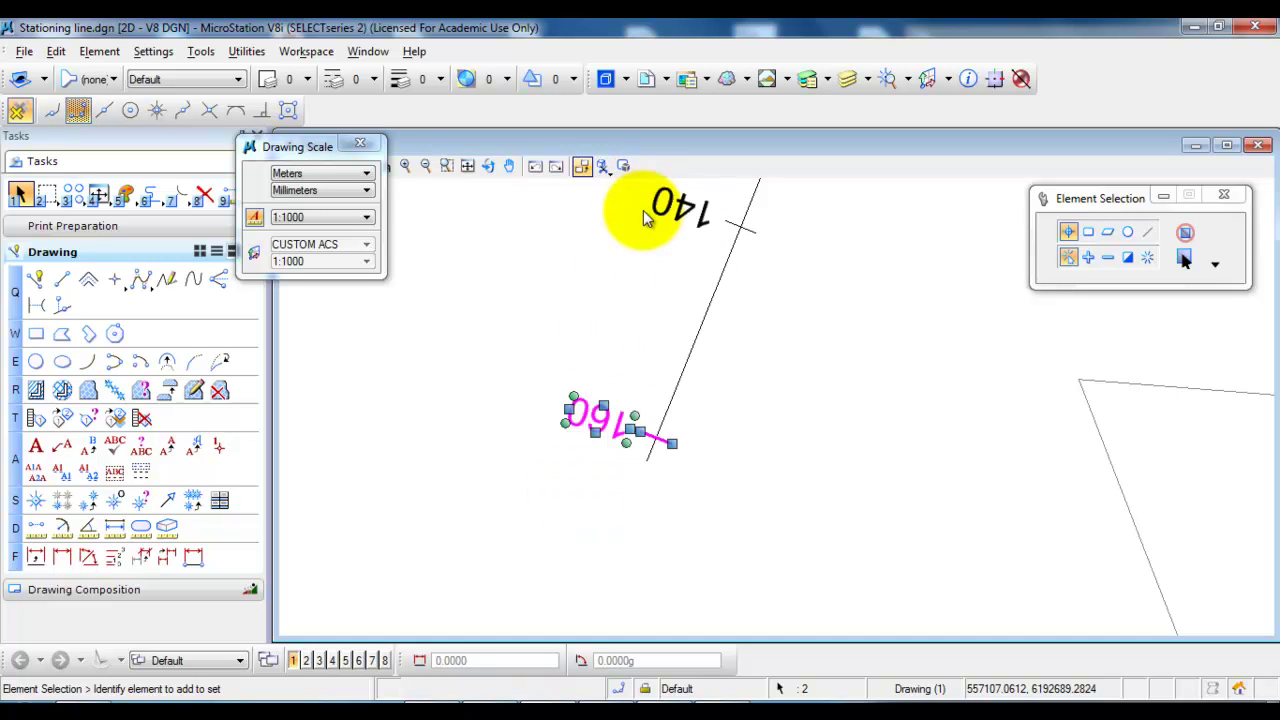
scroll(660, 445, "up", 2)
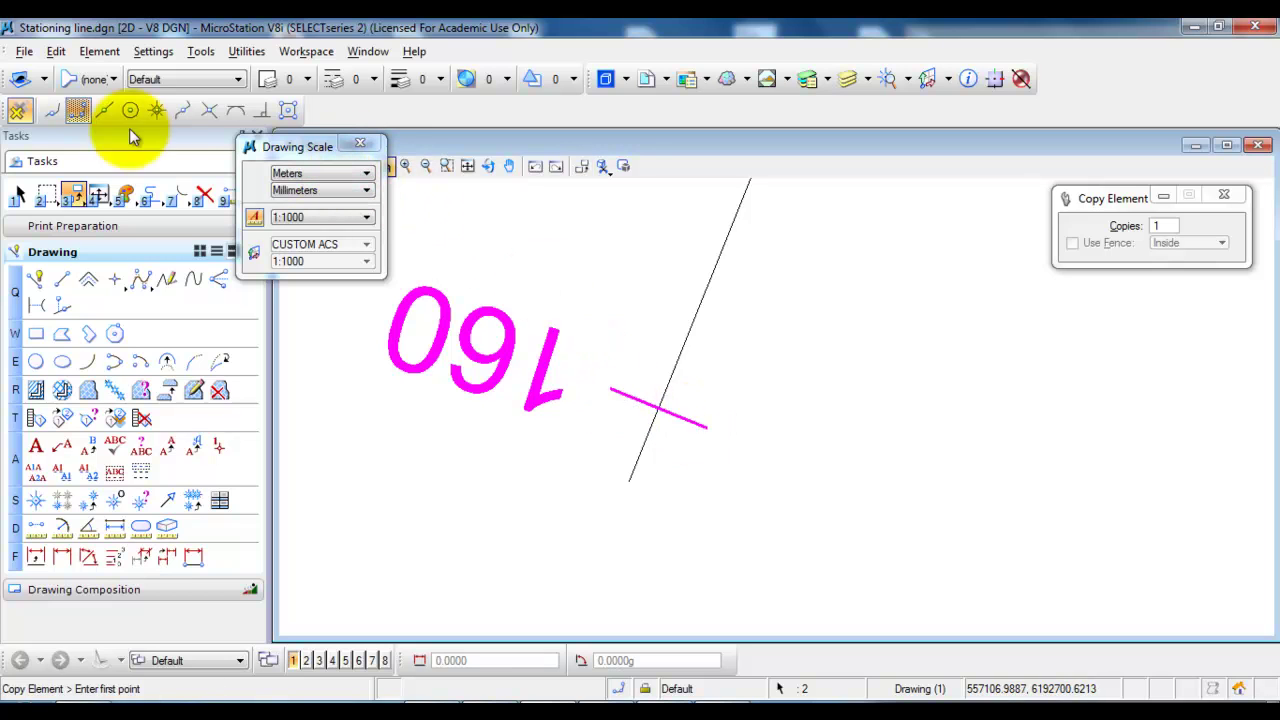
left_click(207, 112)
left_click(655, 392)
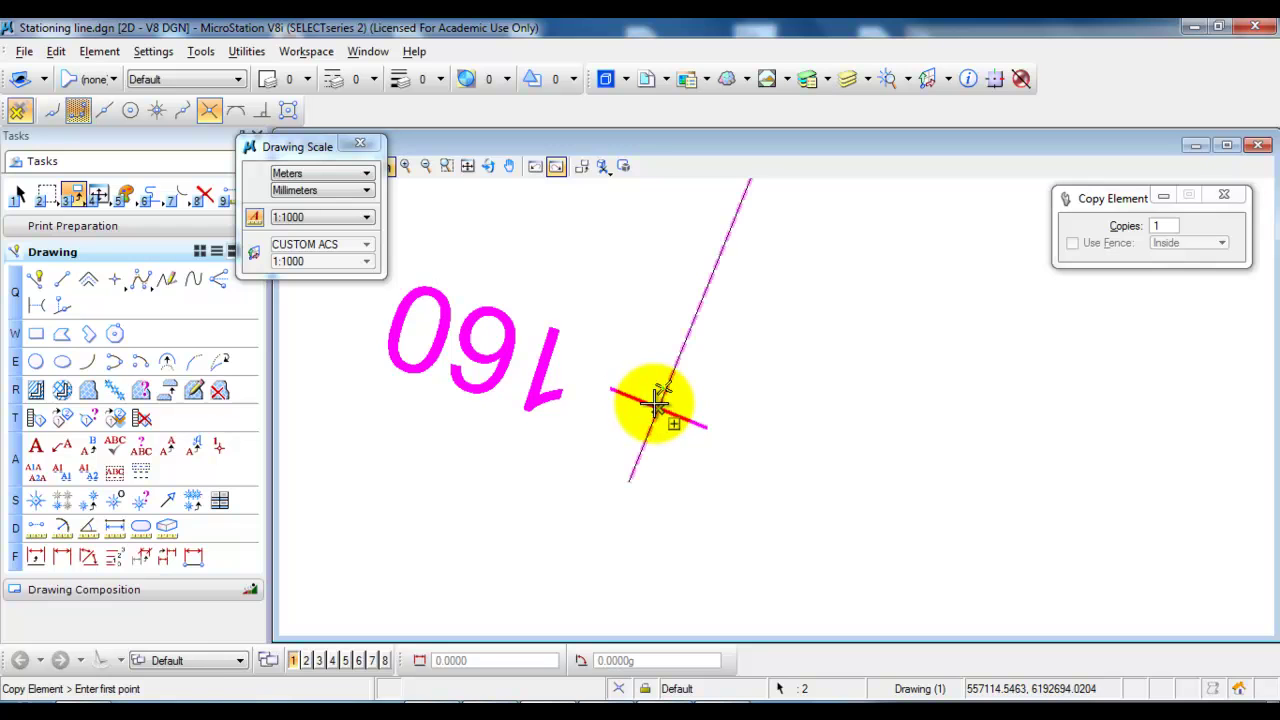
left_click(650, 412)
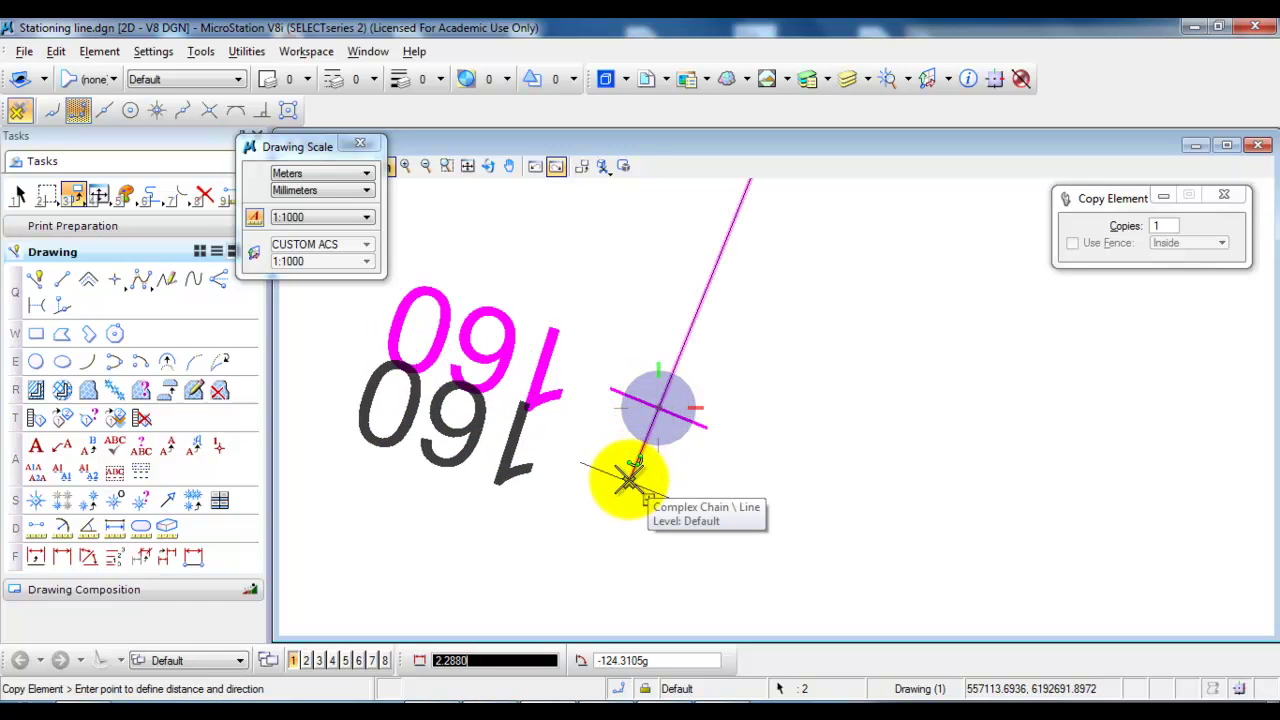
left_click(628, 478)
right_click(612, 527)
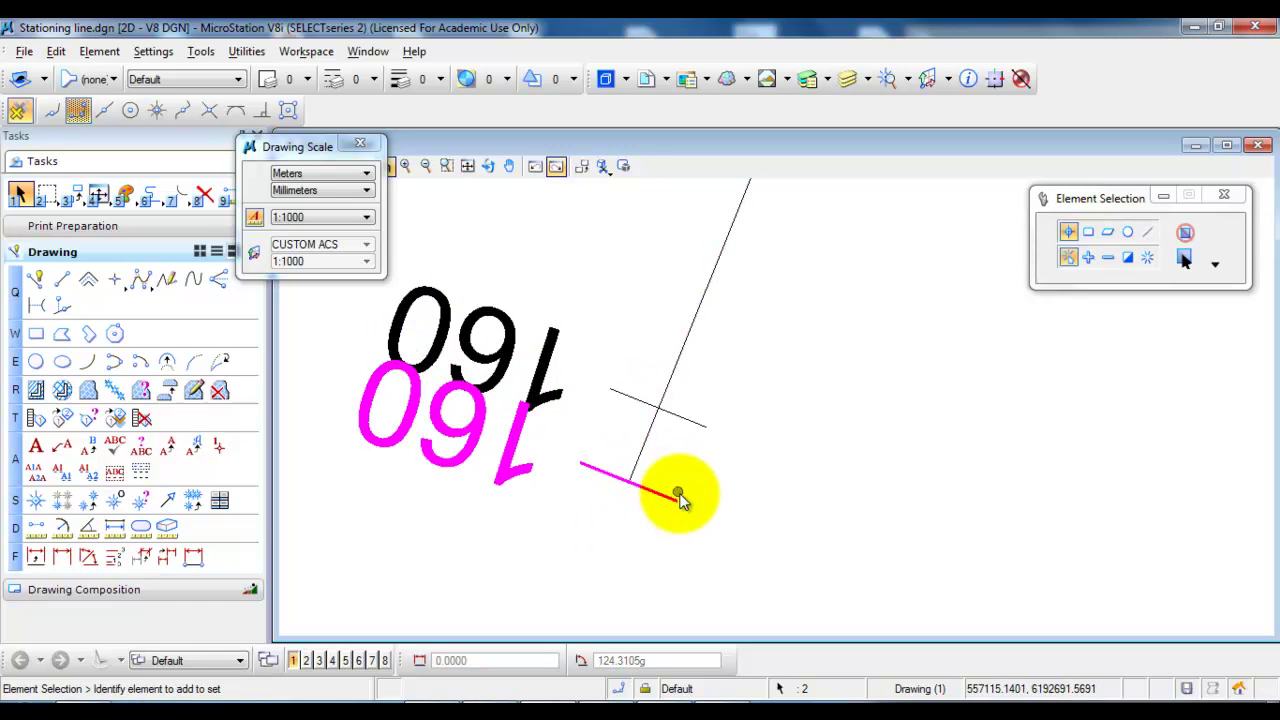
scroll(706, 472, "down", 2)
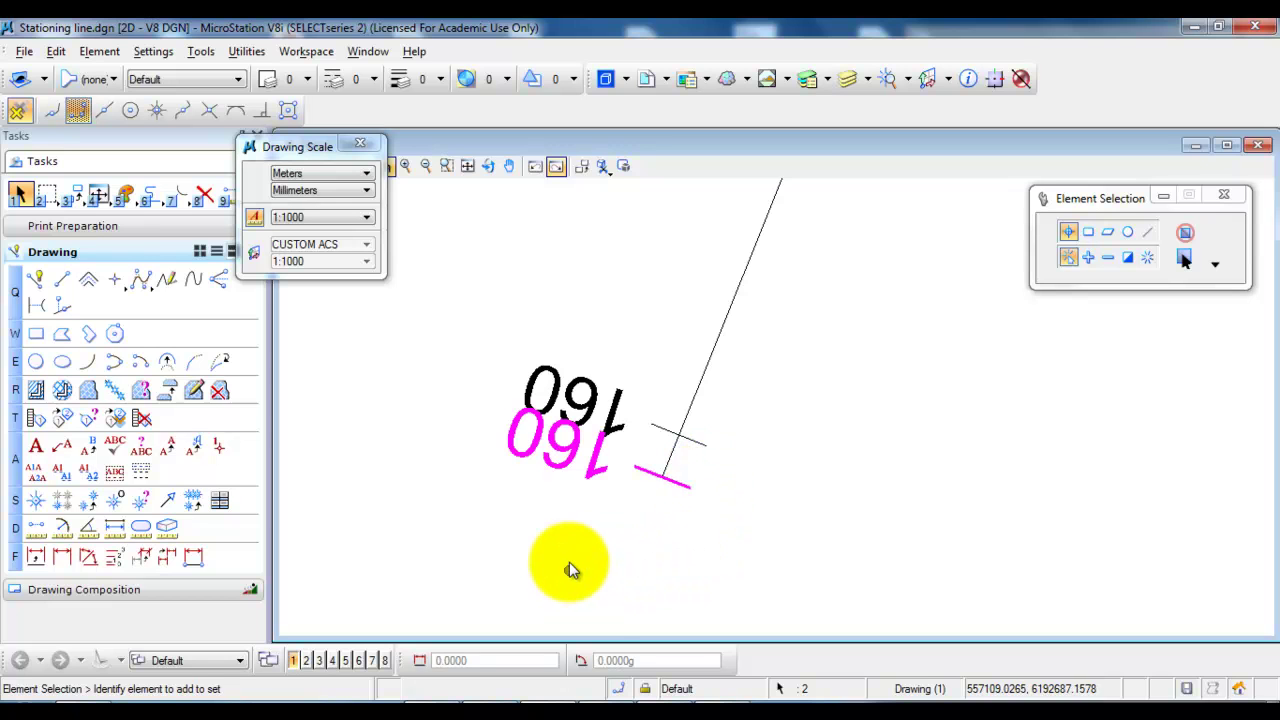
left_click(549, 541)
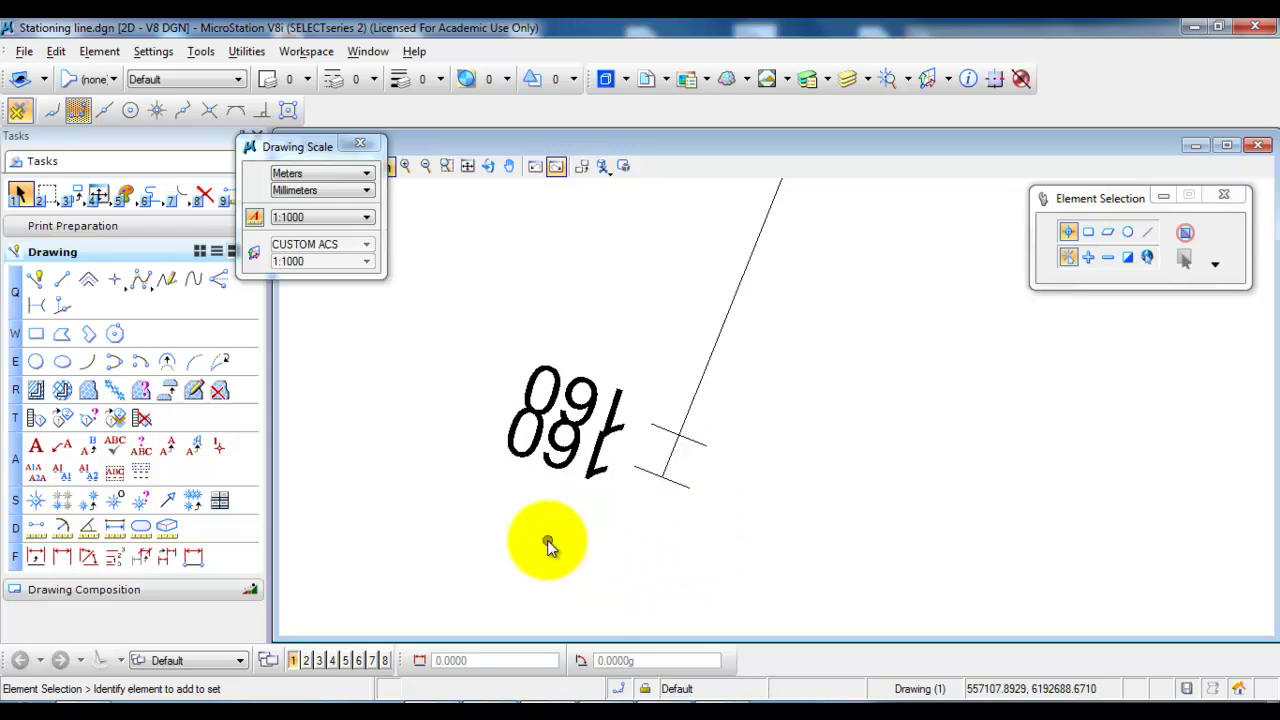
- Look up the lower alignment's total length in its element information
left_click(668, 472)
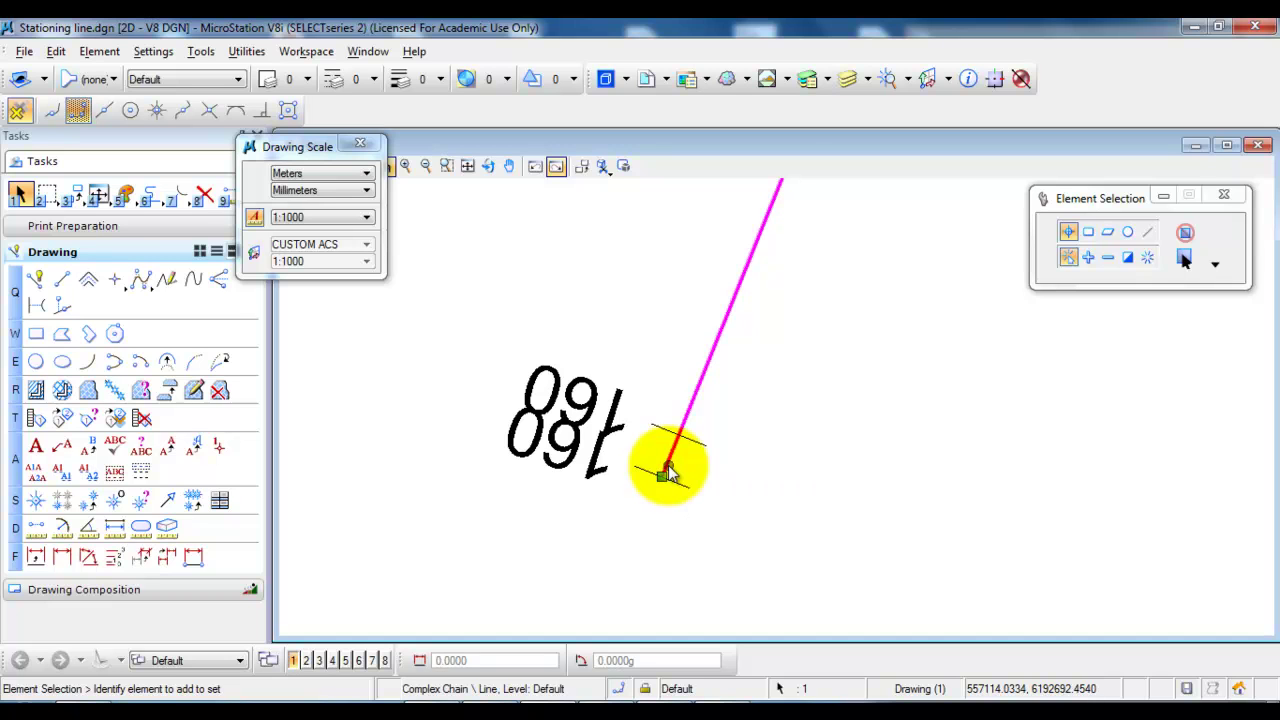
right_click(668, 472)
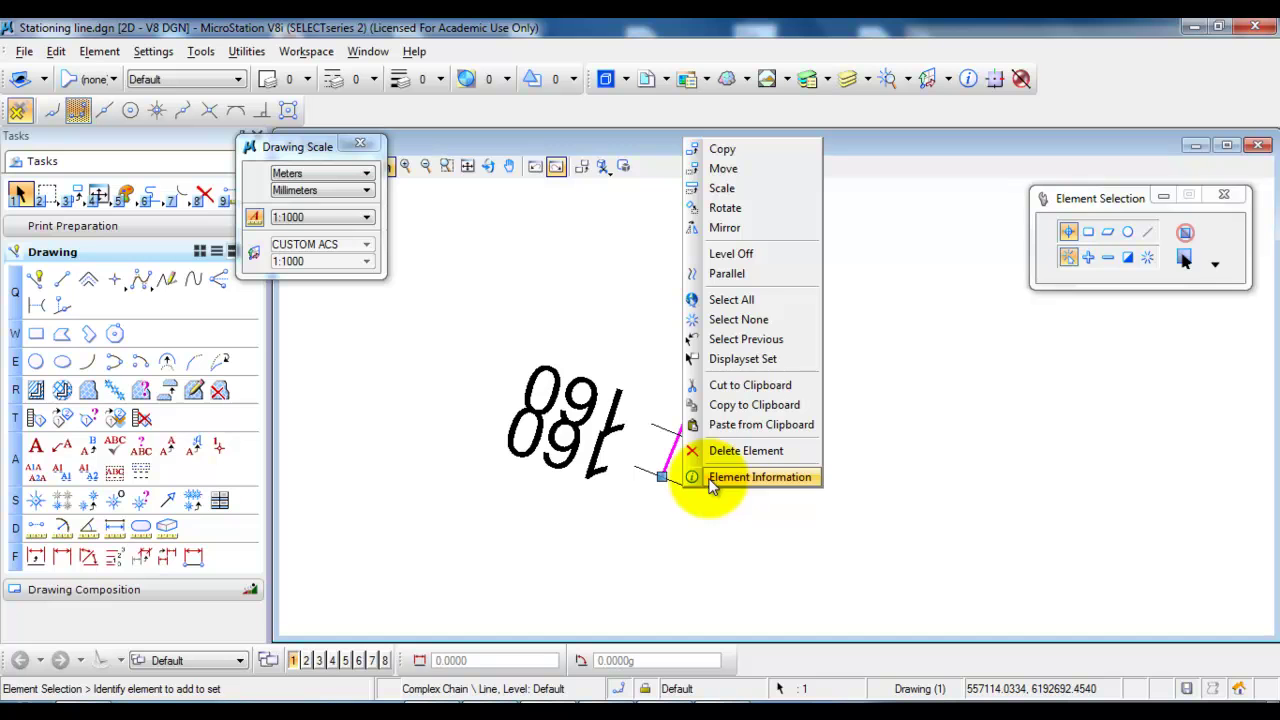
left_click(741, 477)
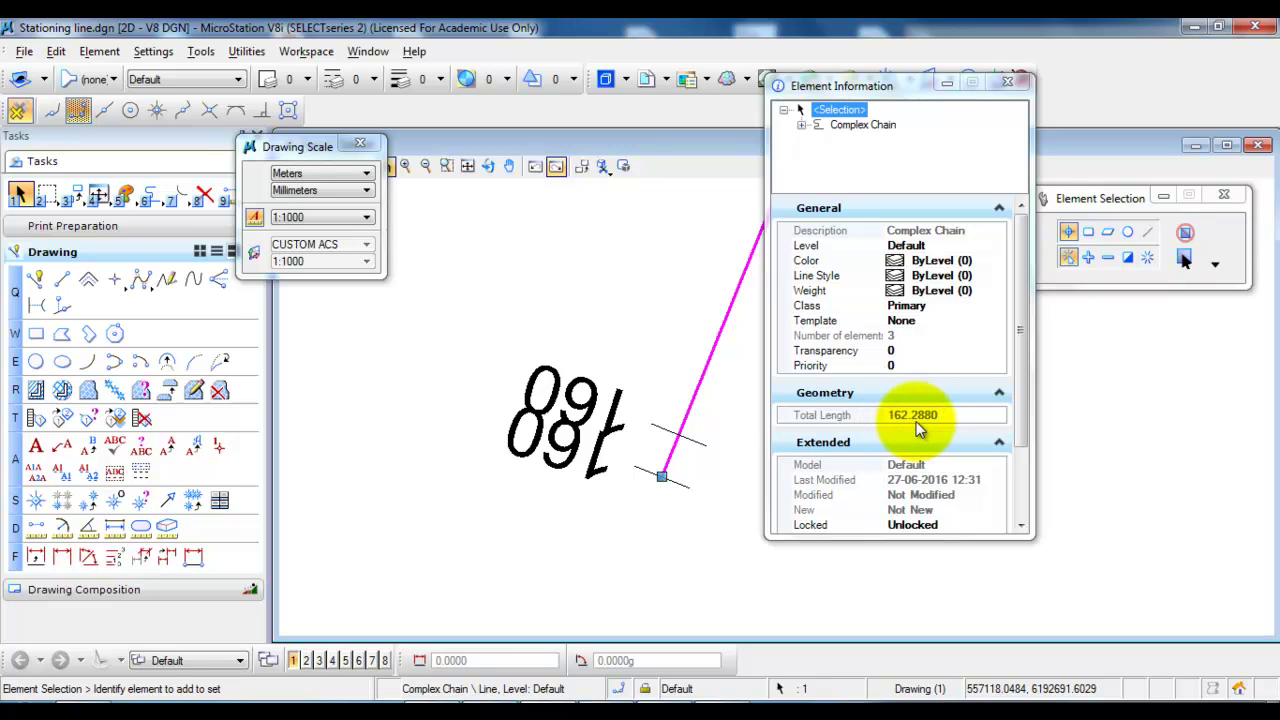
left_click(600, 548)
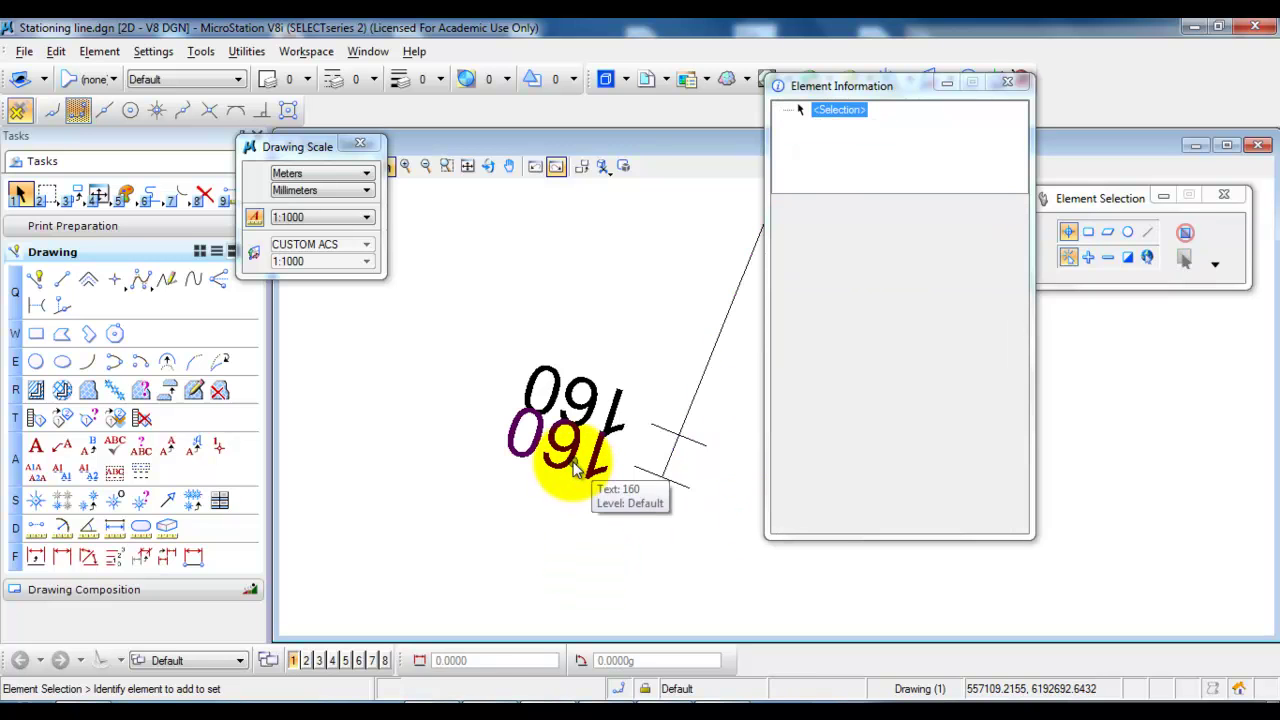
- Change the copied label at the lower alignment's far endpoint to "162.29"
double_click(575, 468)
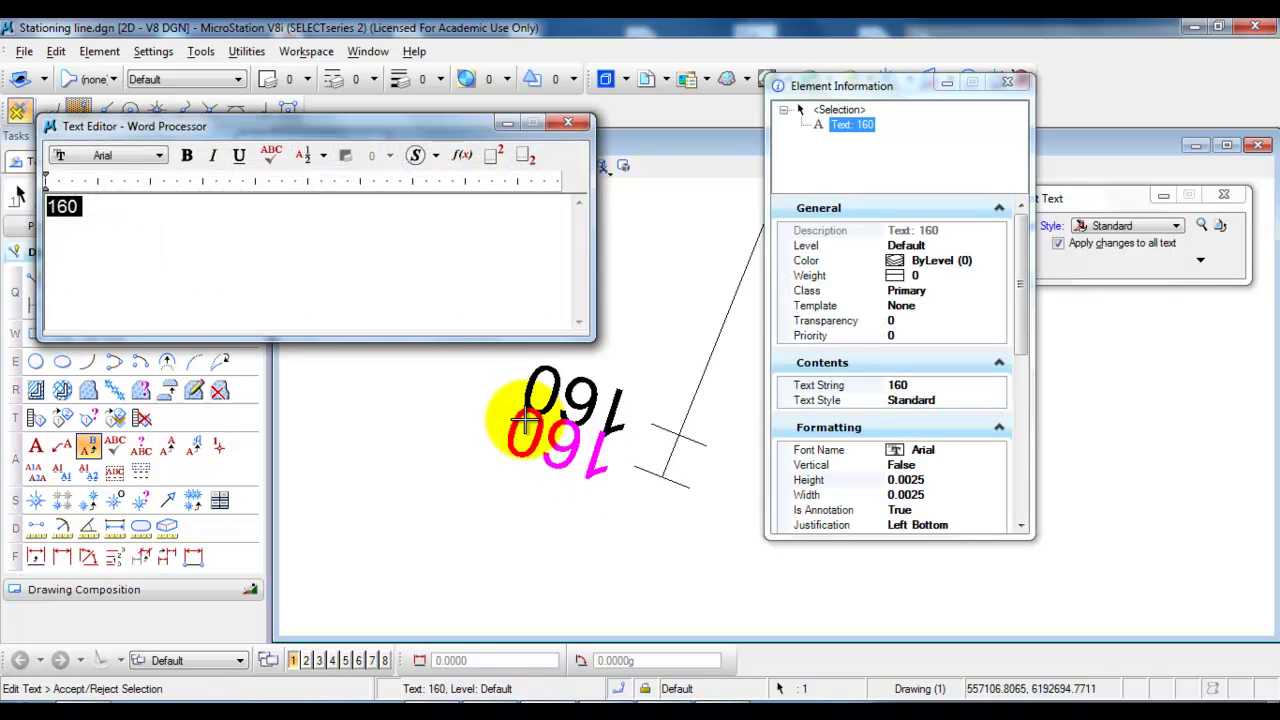
type("162.29")
left_click(493, 523)
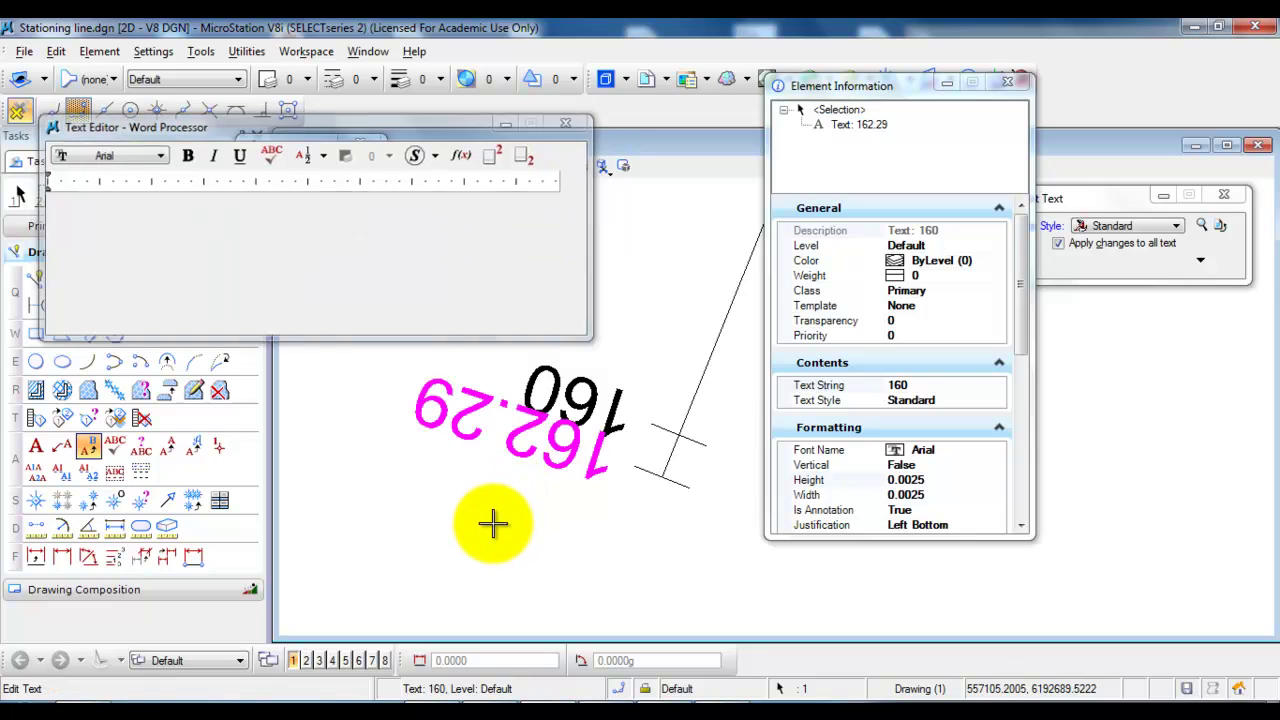
- Move the "162.29" label about 0.76 m downward, away from the "160" label, and close the element information
middle_click_drag(493, 523, 491, 503)
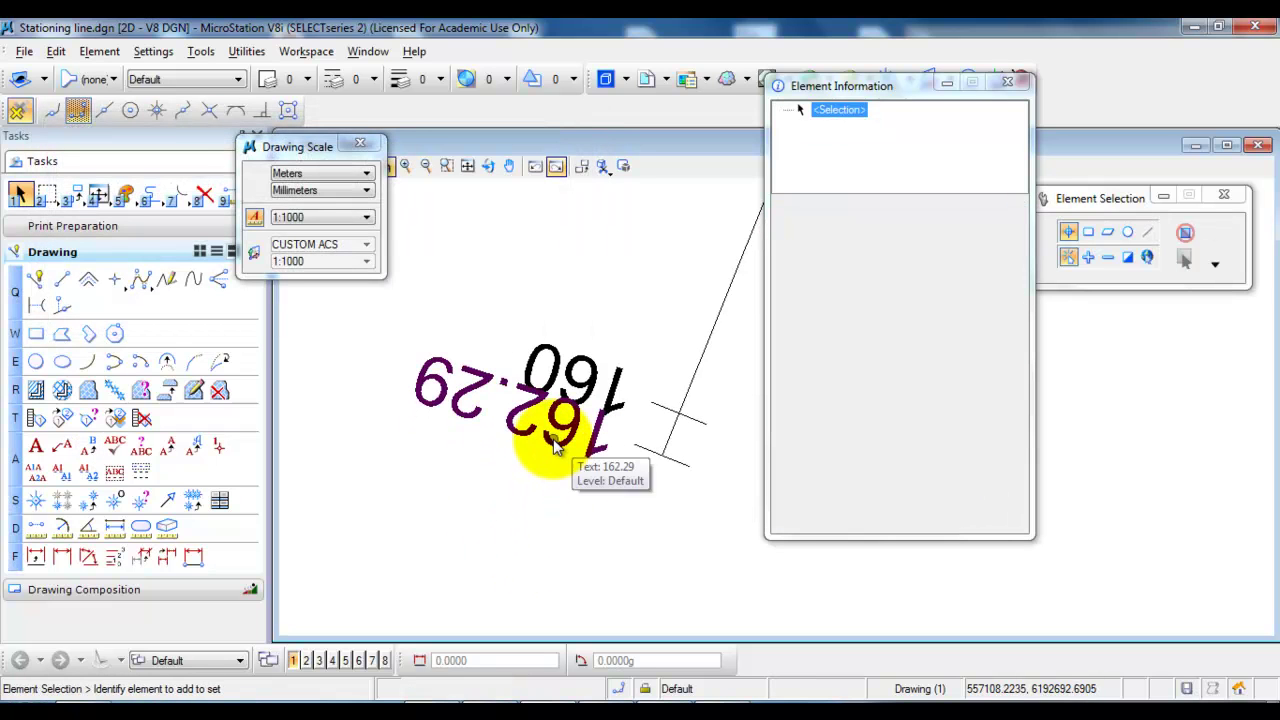
left_click(548, 440)
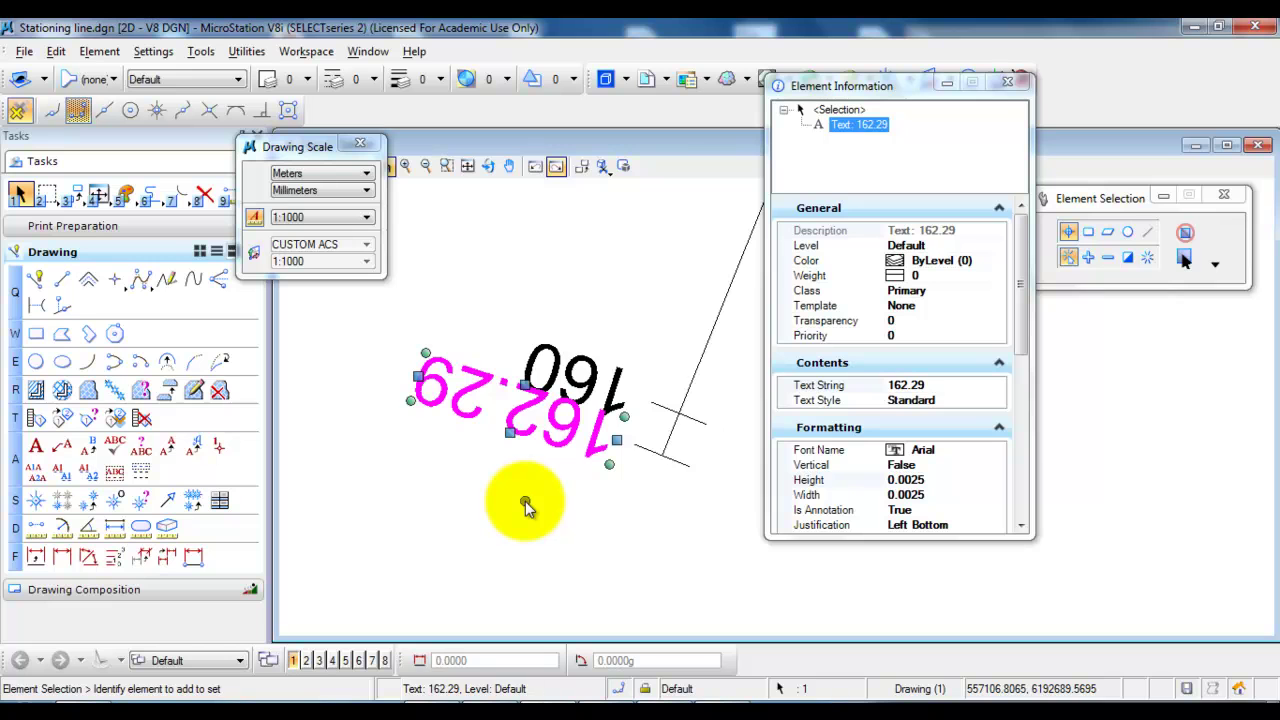
right_click(525, 500)
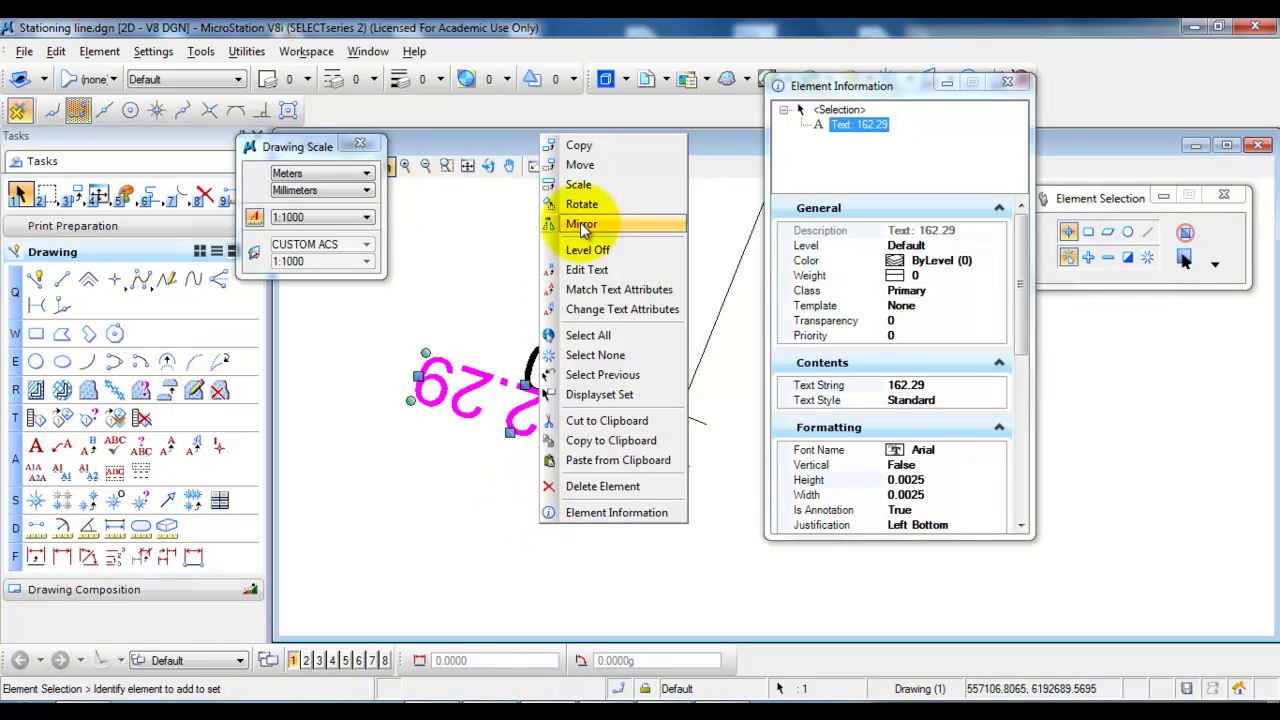
left_click(588, 166)
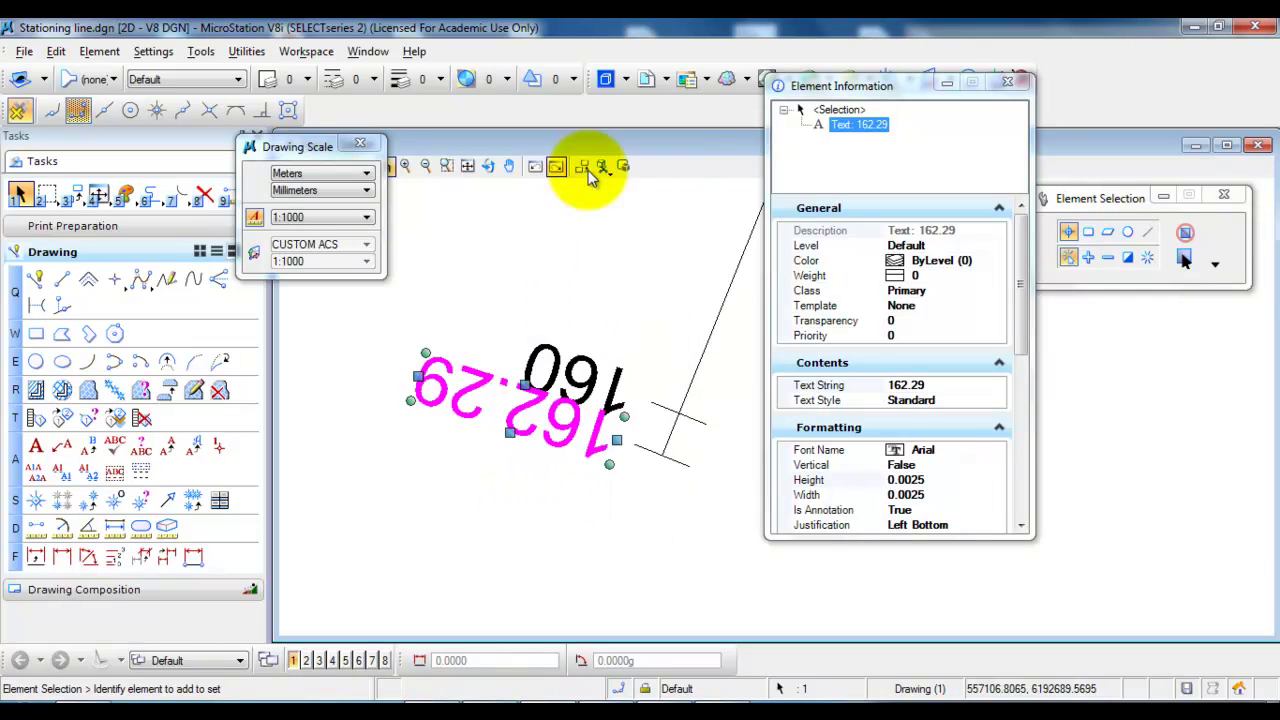
left_click(632, 472)
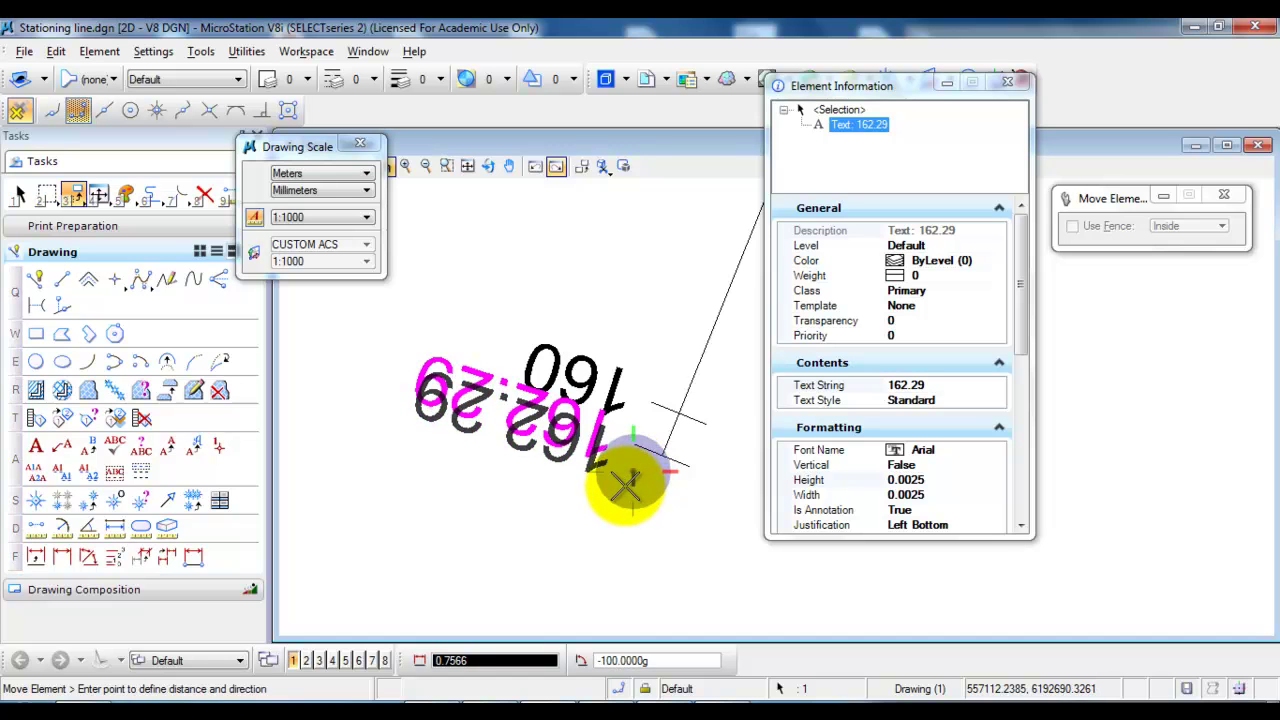
left_click(625, 485)
right_click(583, 533)
left_click(568, 540)
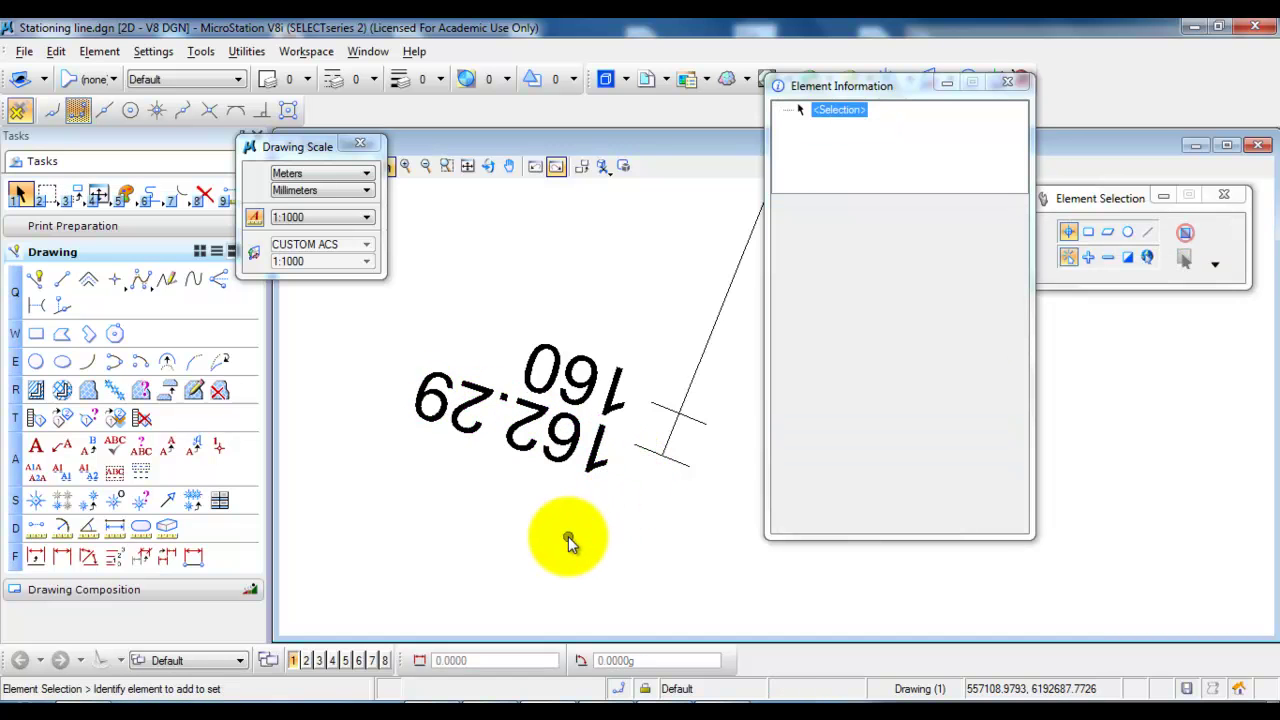
left_click(1008, 82)
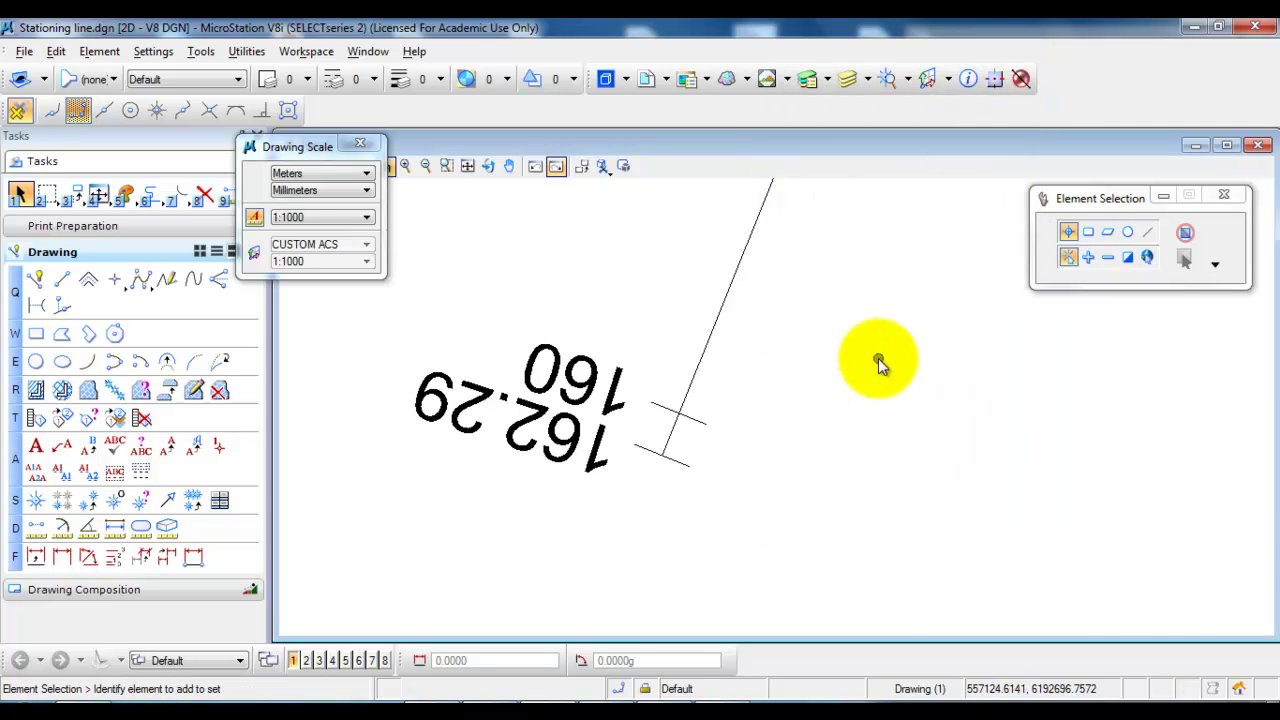
- Draw a 30 m line perpendicular to the lower alignment's first straight, crossing it near the "20" tick
scroll(878, 358, "down", 3)
middle_click_drag(927, 293, 594, 506)
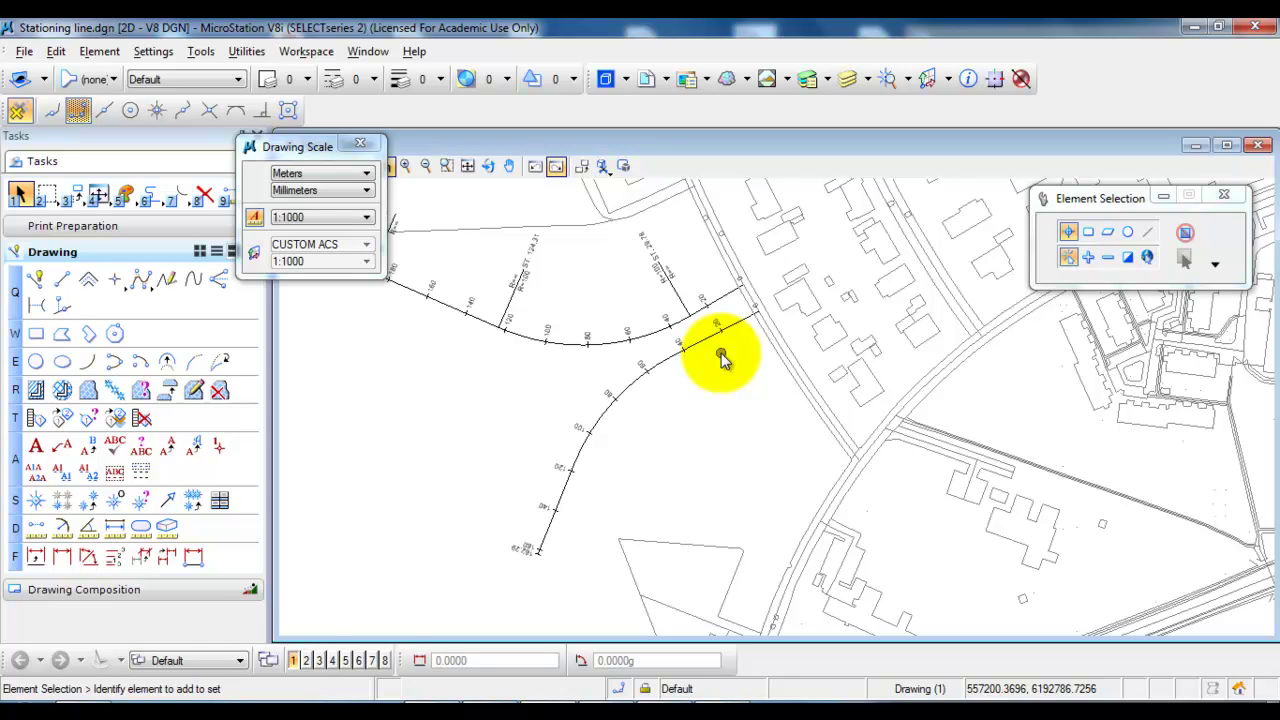
scroll(718, 362, "up", 5)
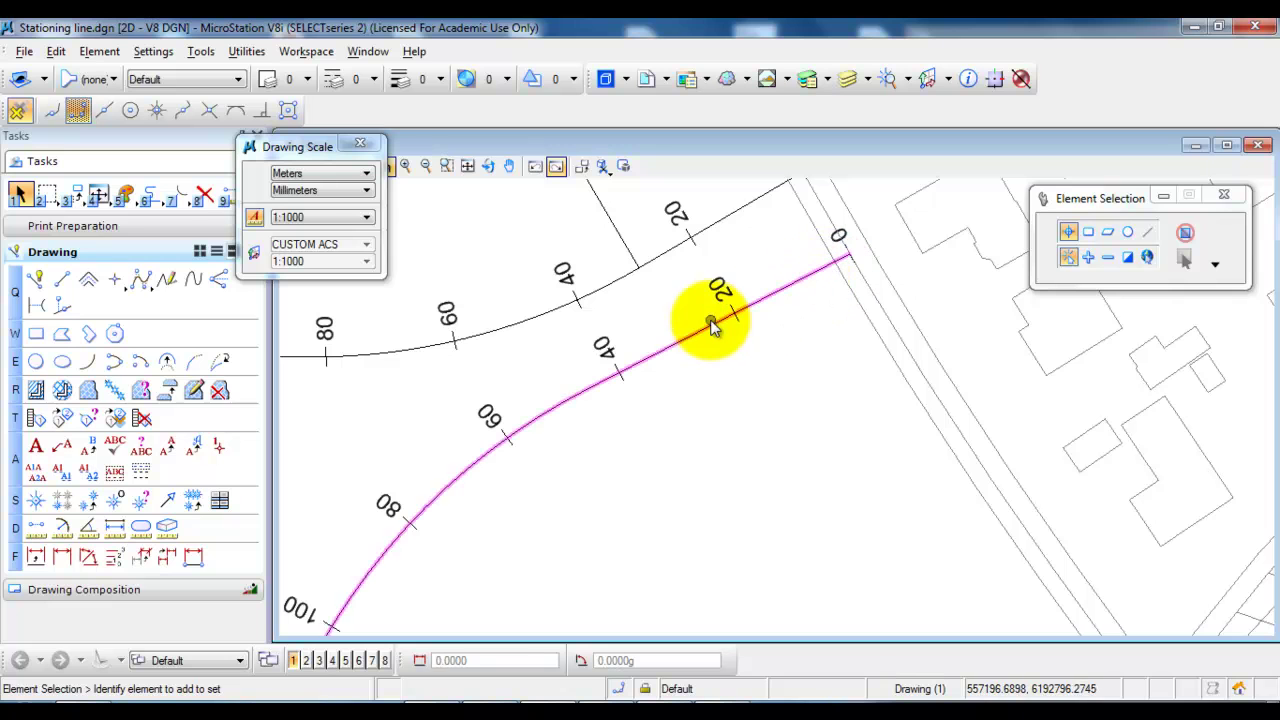
left_click(63, 280)
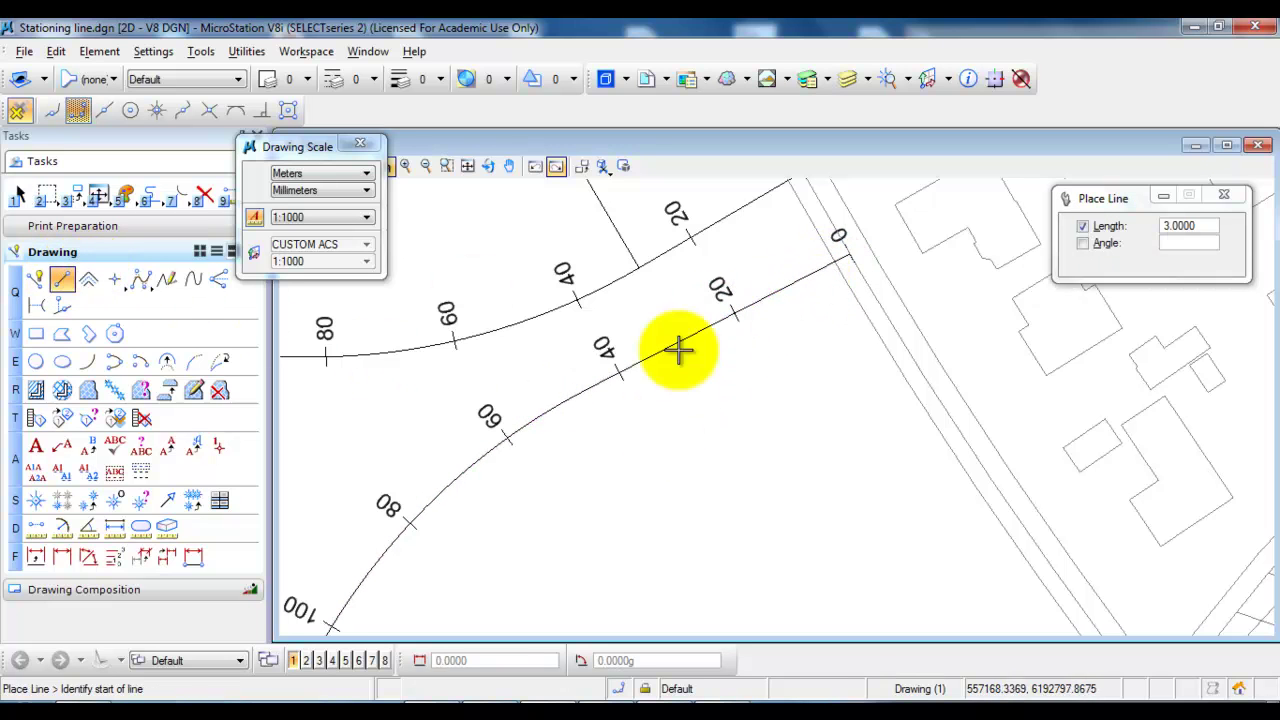
left_click(806, 423)
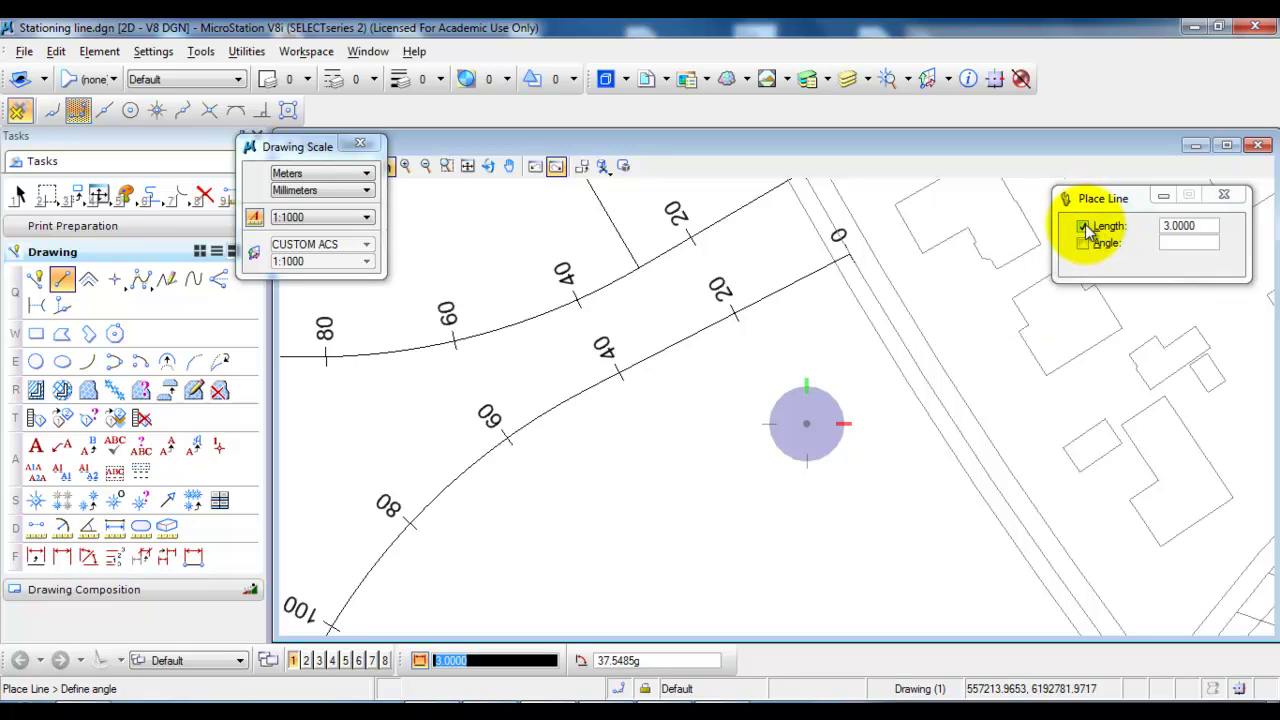
left_click(1170, 228)
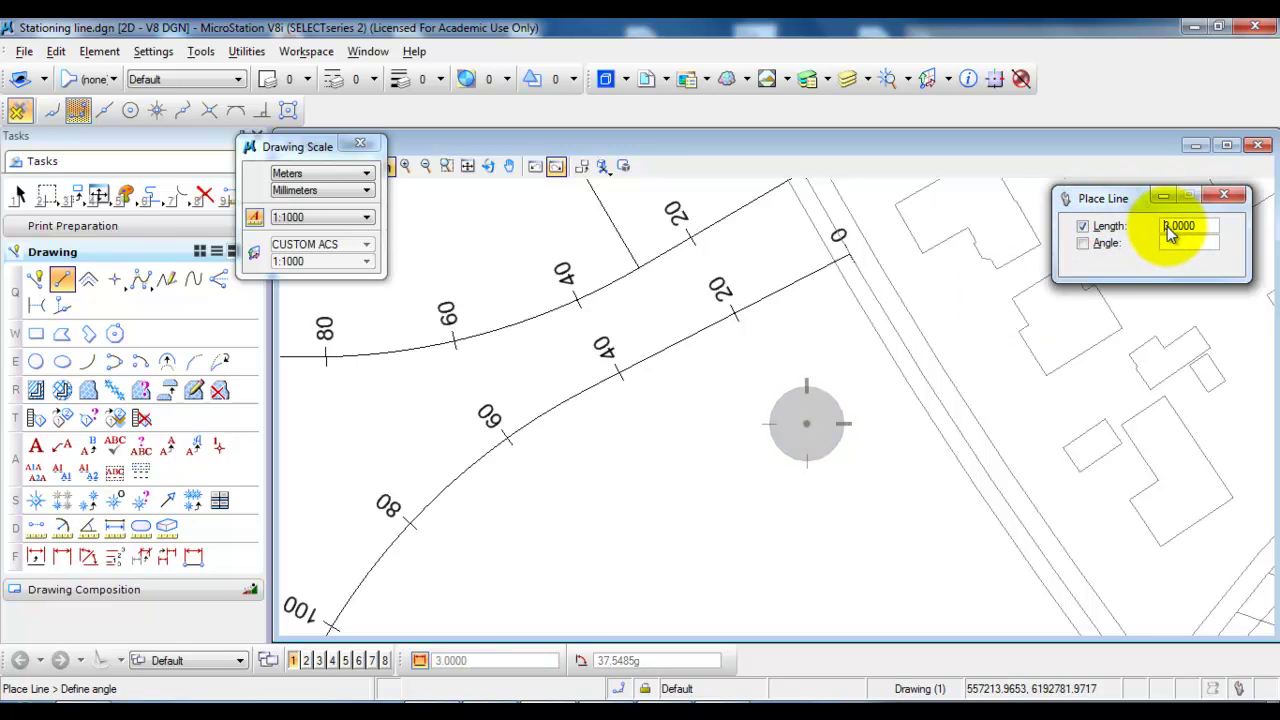
type("0")
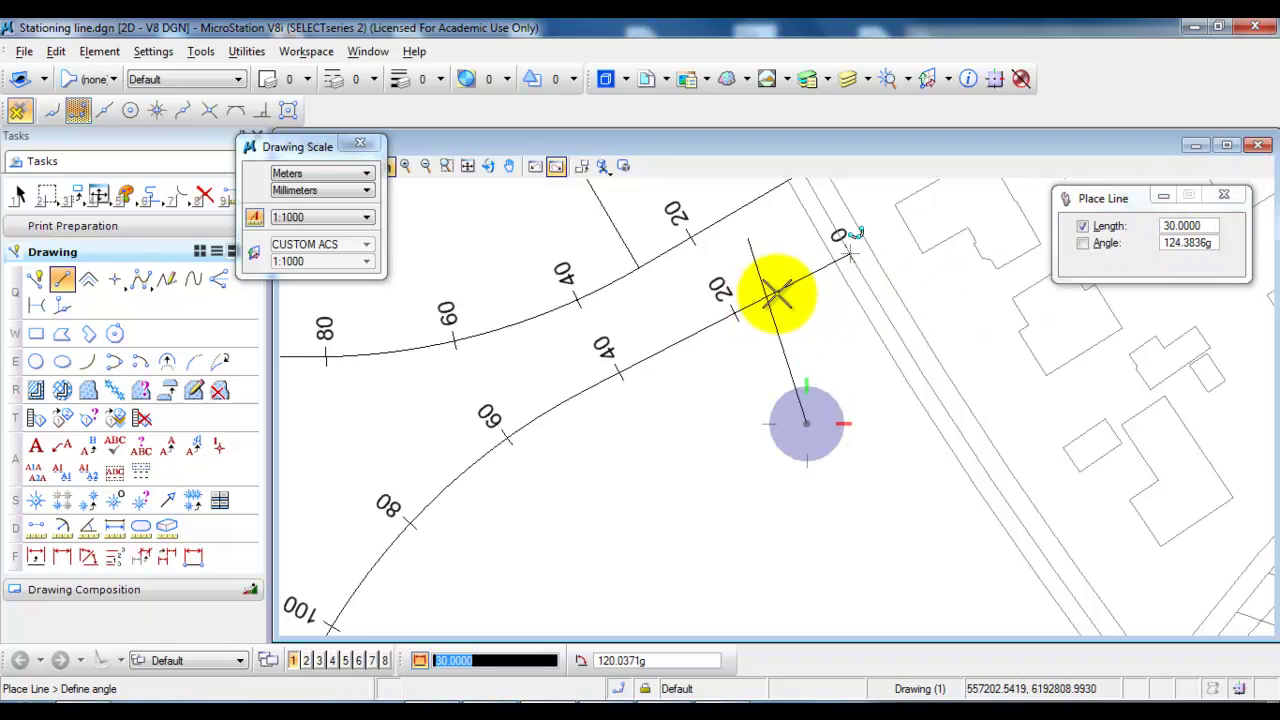
left_click(260, 112)
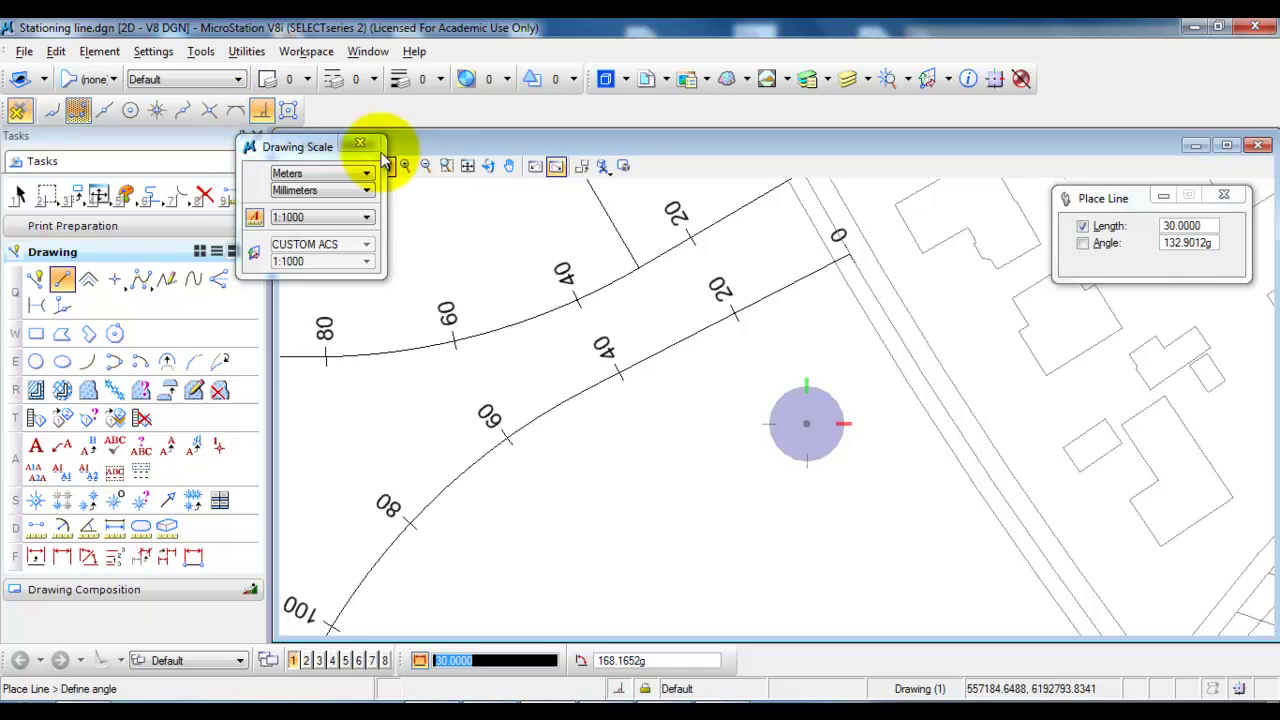
left_click(780, 283)
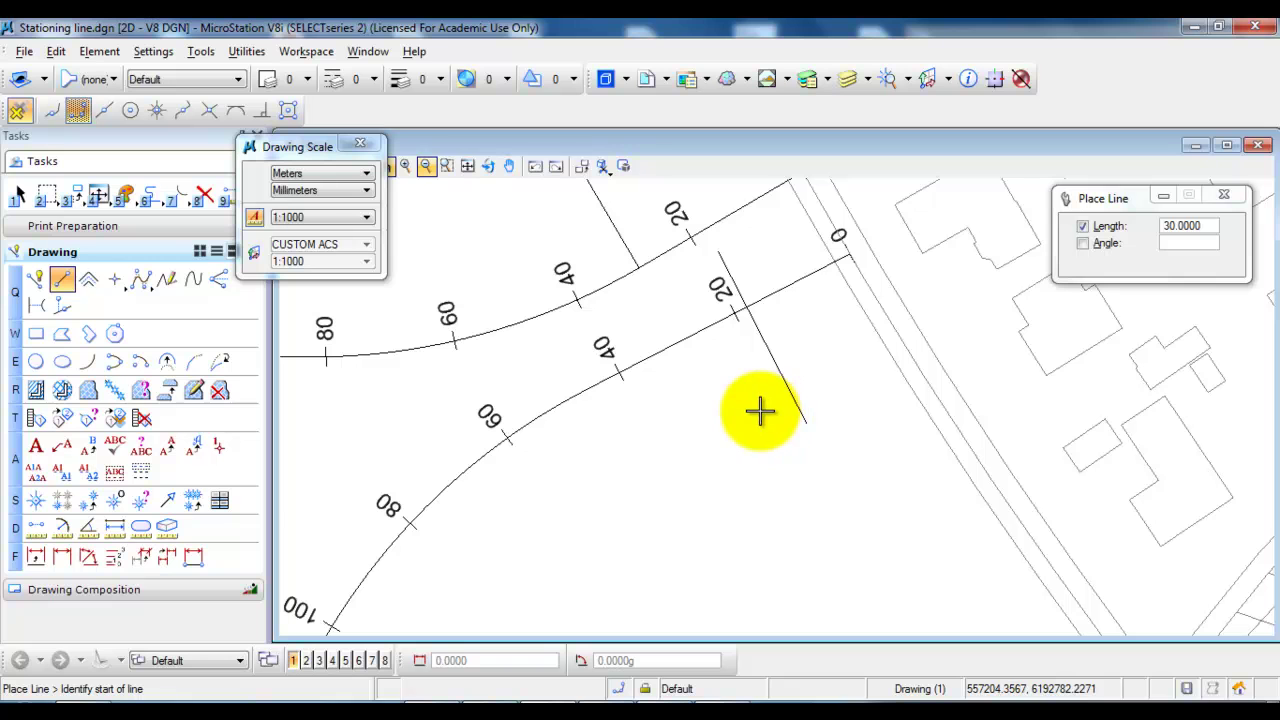
- Move the perpendicular line by its upper end to the tangent point where the first straight meets the curve, just past "40"
left_click(19, 195)
left_click(723, 253)
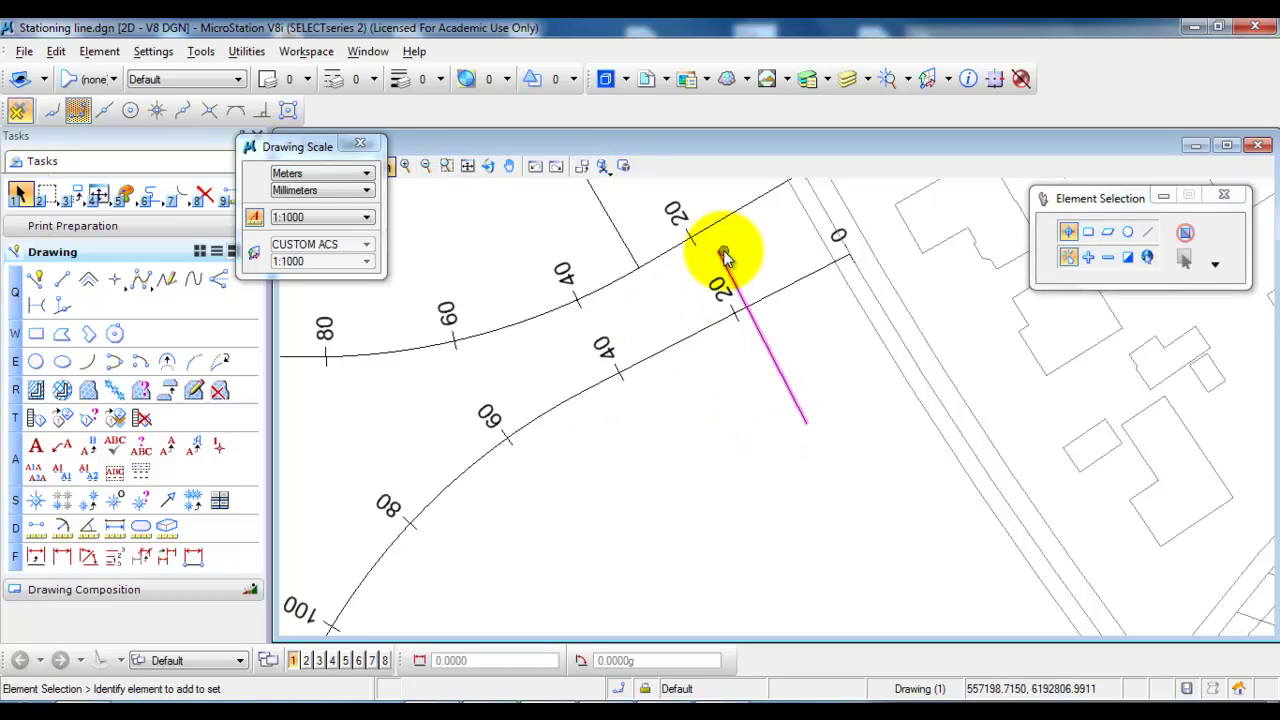
right_click(725, 258)
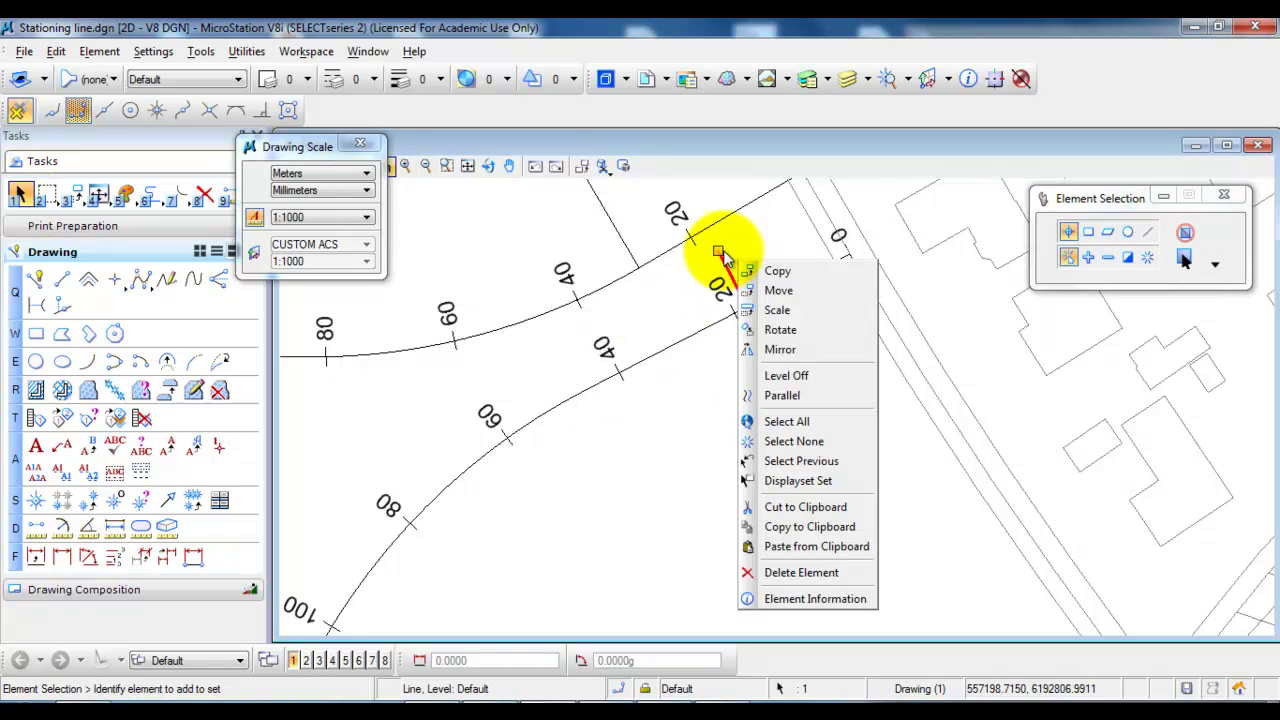
left_click(776, 289)
left_click(718, 250)
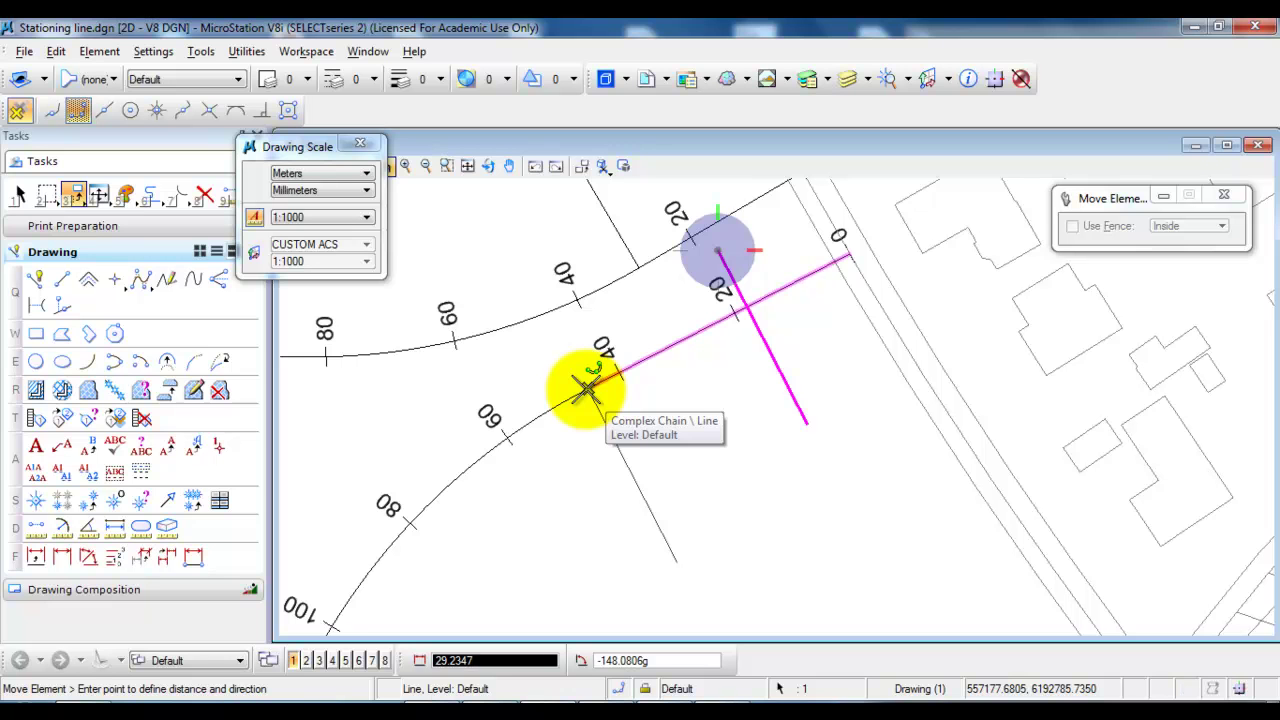
left_click(586, 390)
right_click(663, 420)
- Draw a 30 m line perpendicular to the lower alignment's final straight, crossing it between the "120" and "140" ticks
scroll(663, 420, "down", 4)
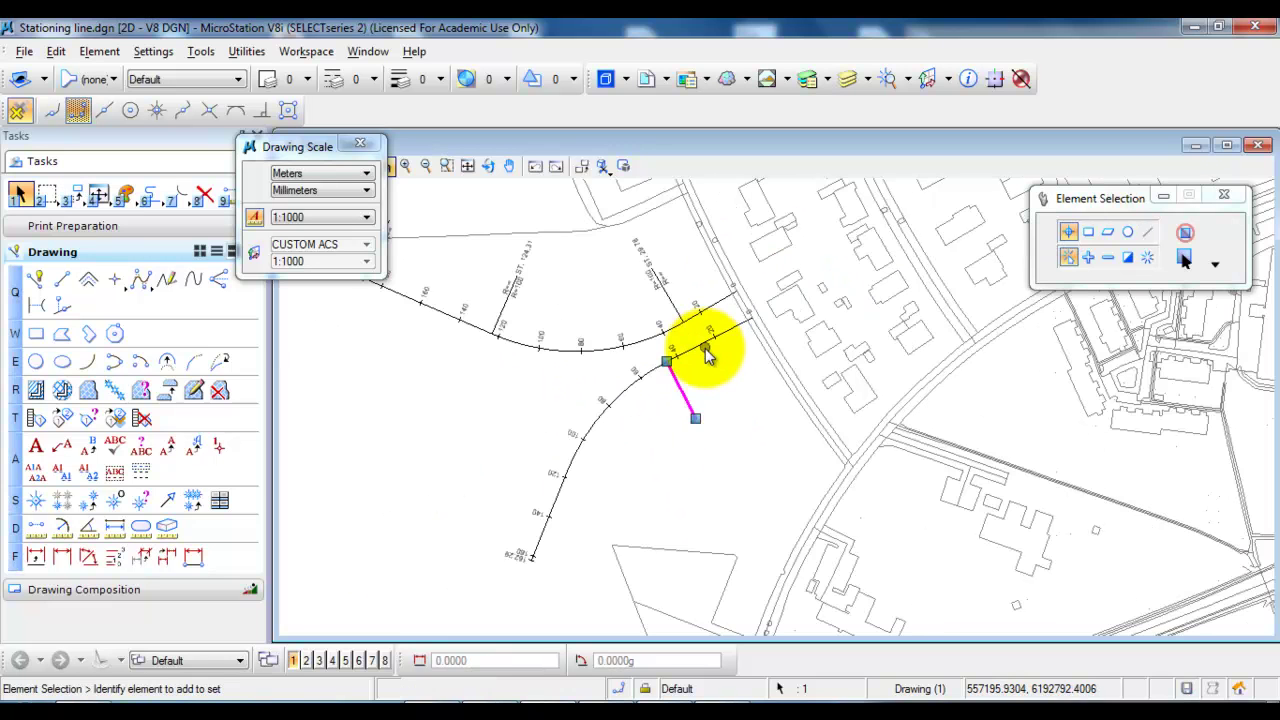
scroll(612, 478, "up", 2)
mouse_move(586, 486)
middle_mouse_down()
mouse_move(543, 423)
mouse_move(471, 443)
middle_mouse_up()
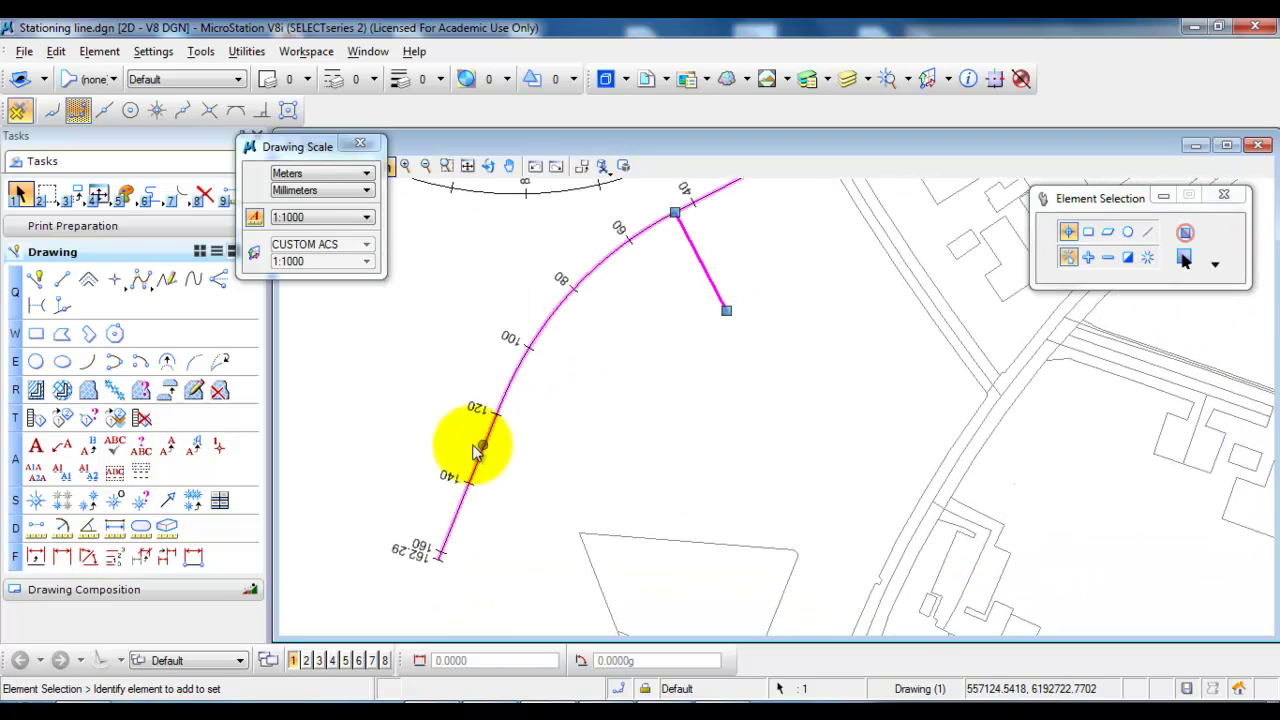
left_click(61, 279)
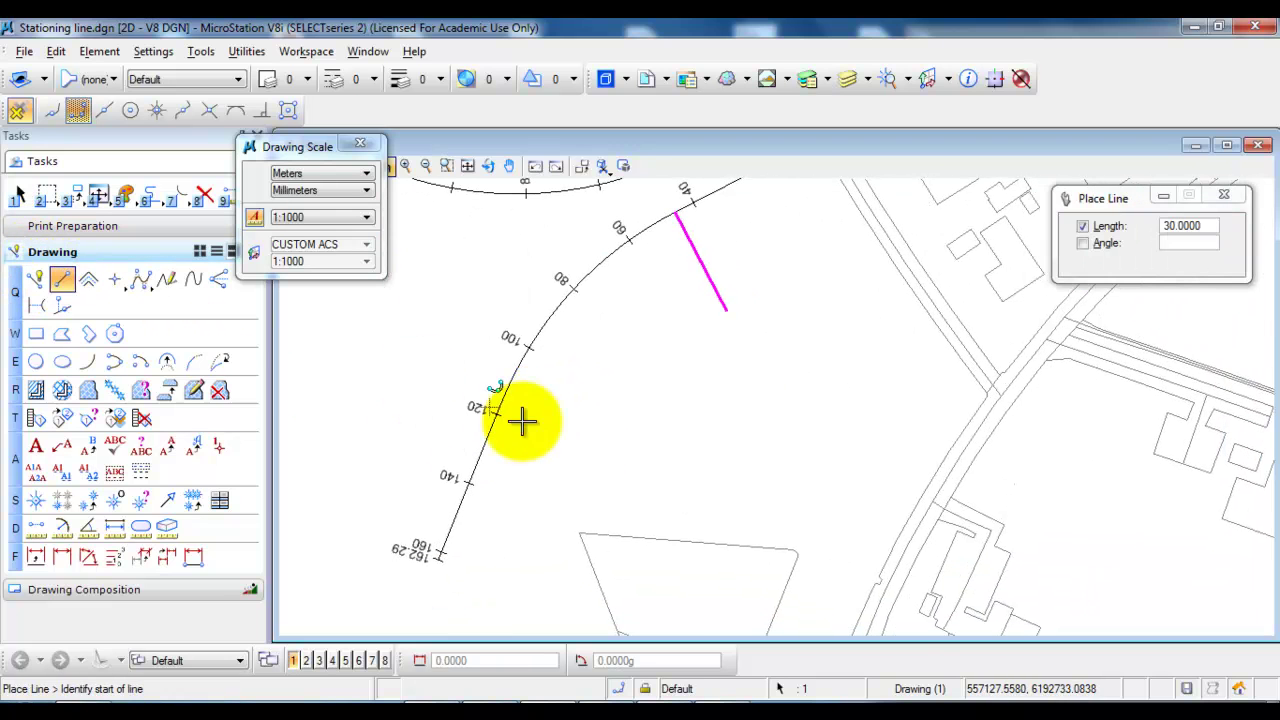
left_click(571, 483)
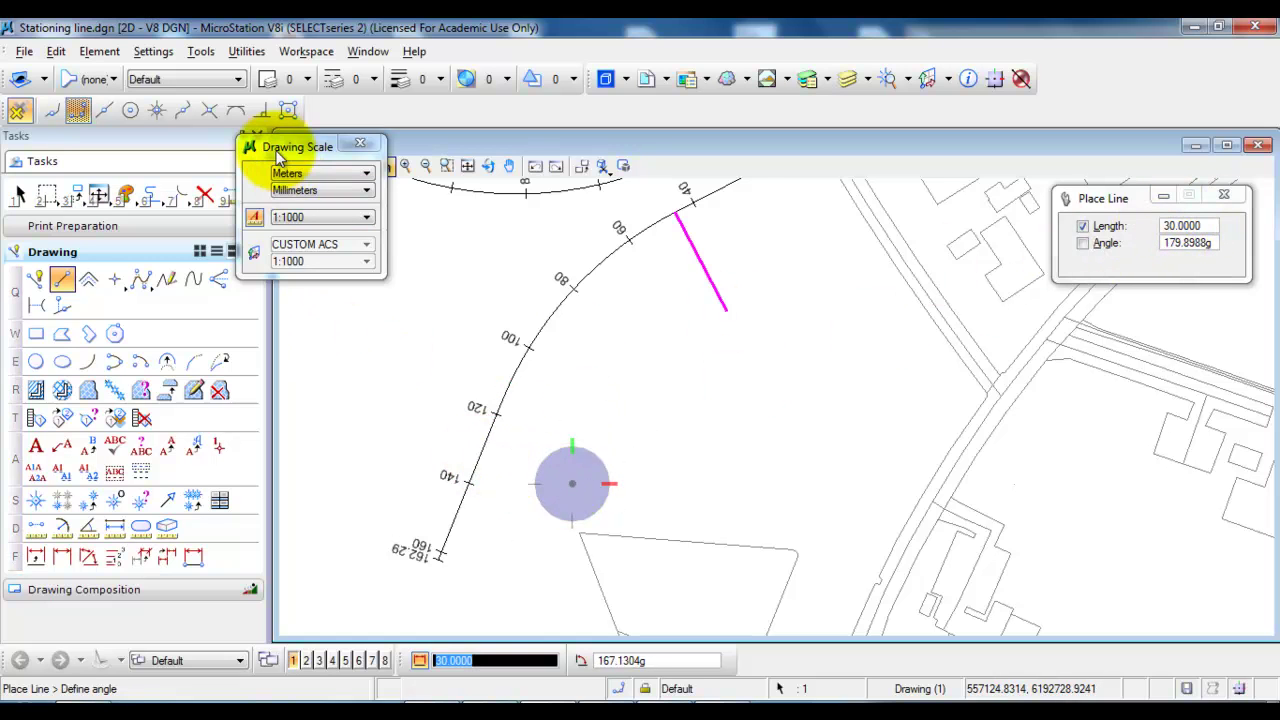
left_click(262, 115)
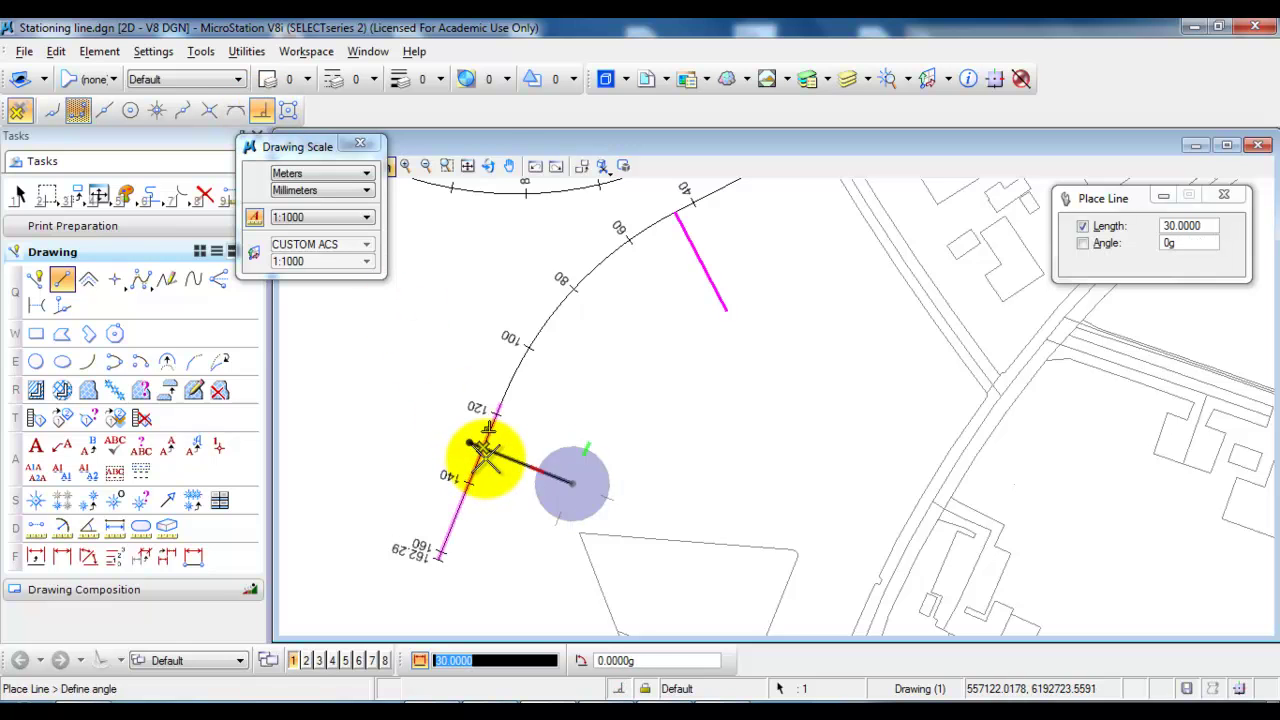
left_click(485, 455)
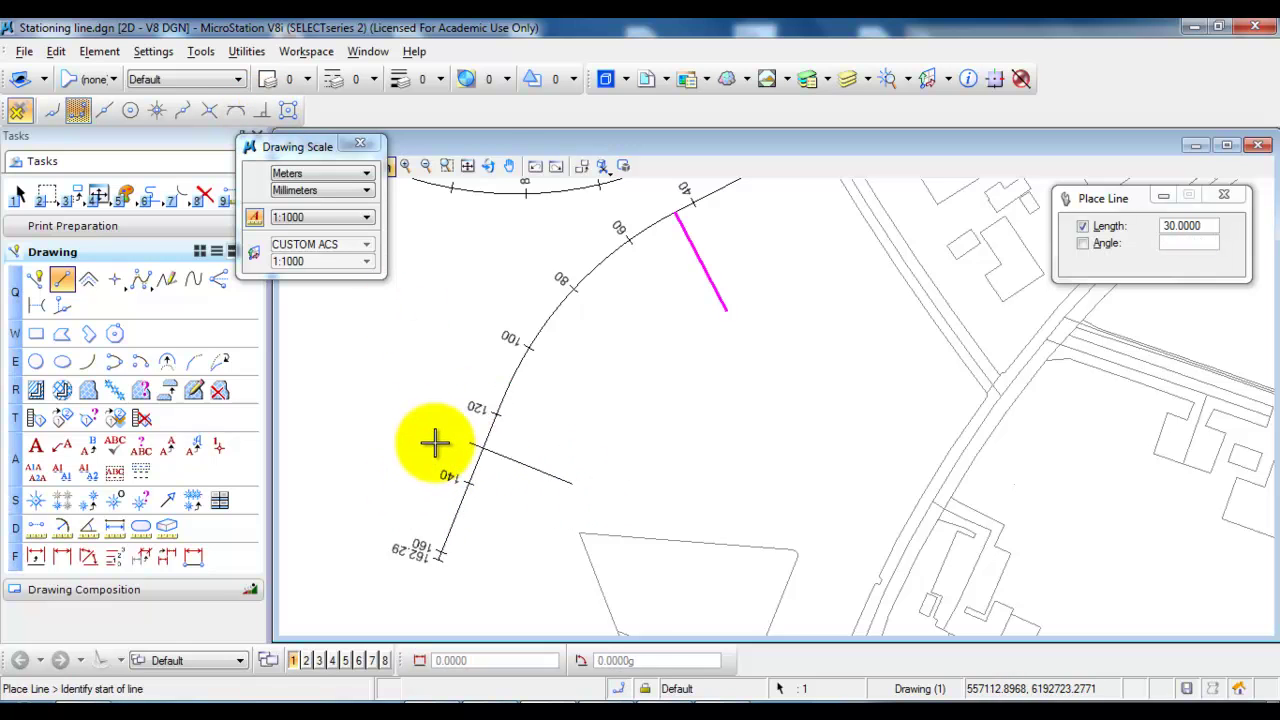
- Move the second perpendicular line by its upper end to the tangent point where the curve meets the final straight, near "120"
left_click(22, 195)
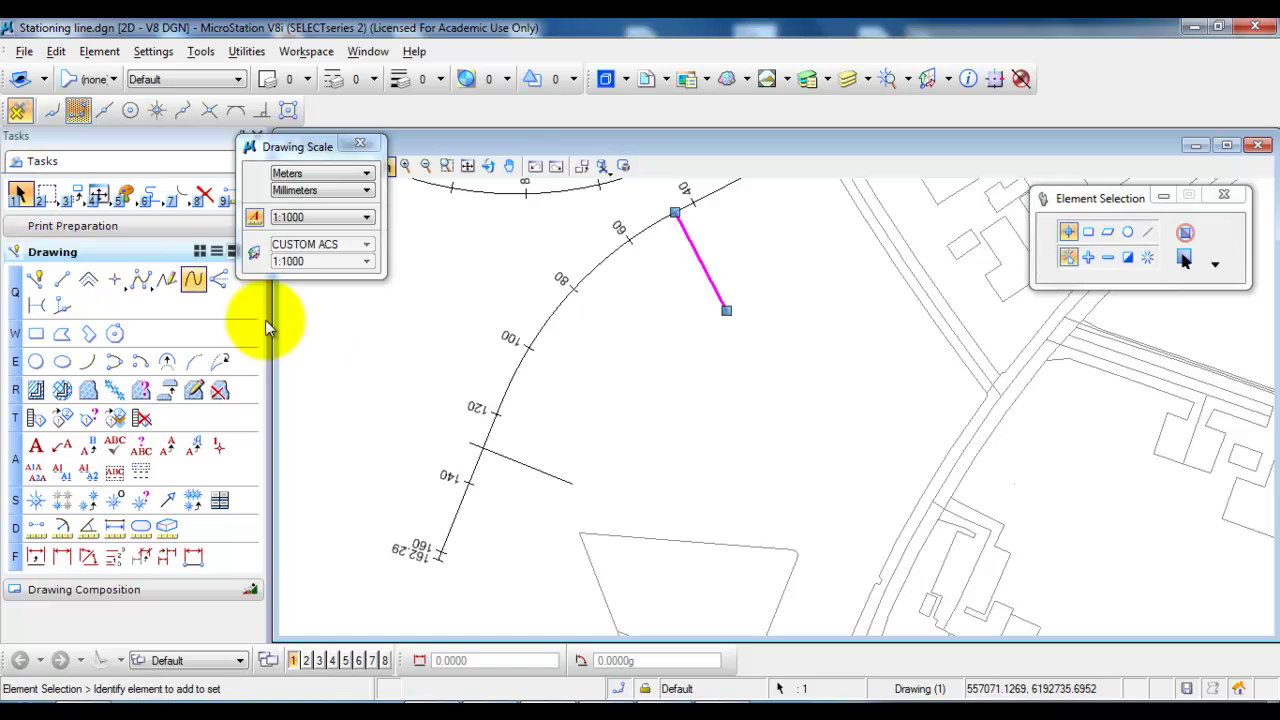
left_click(468, 442)
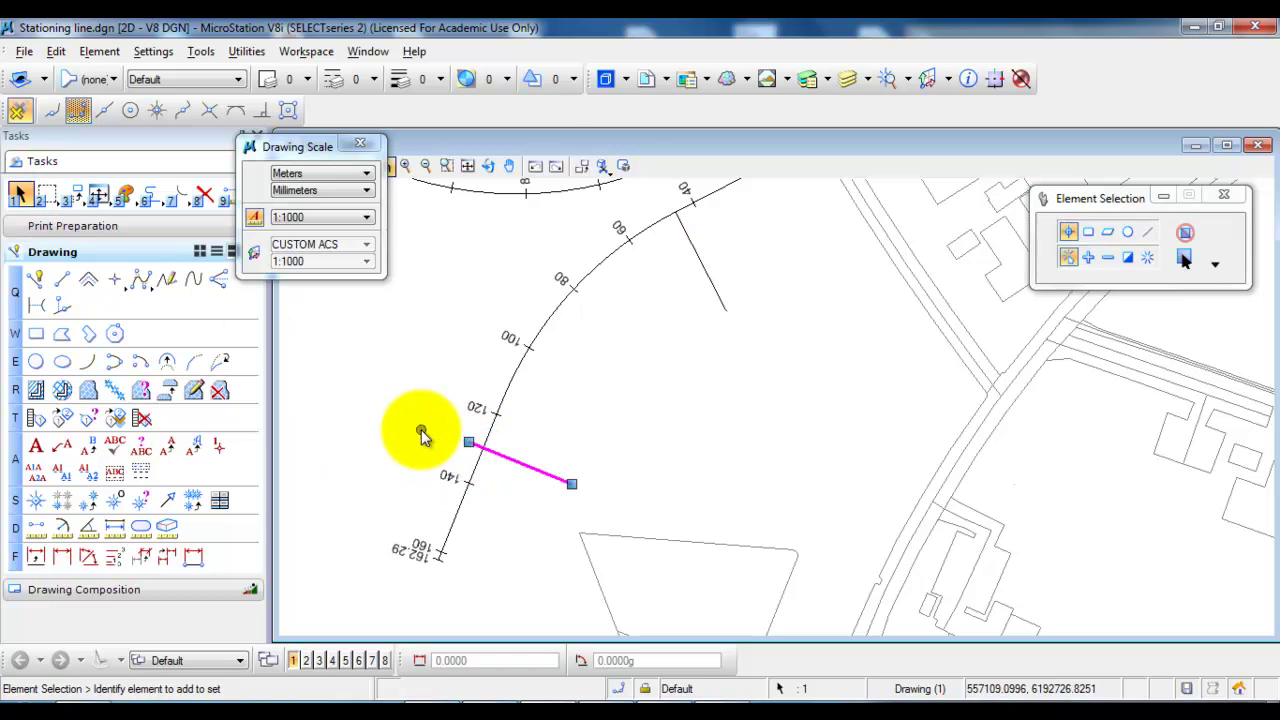
right_click(421, 435)
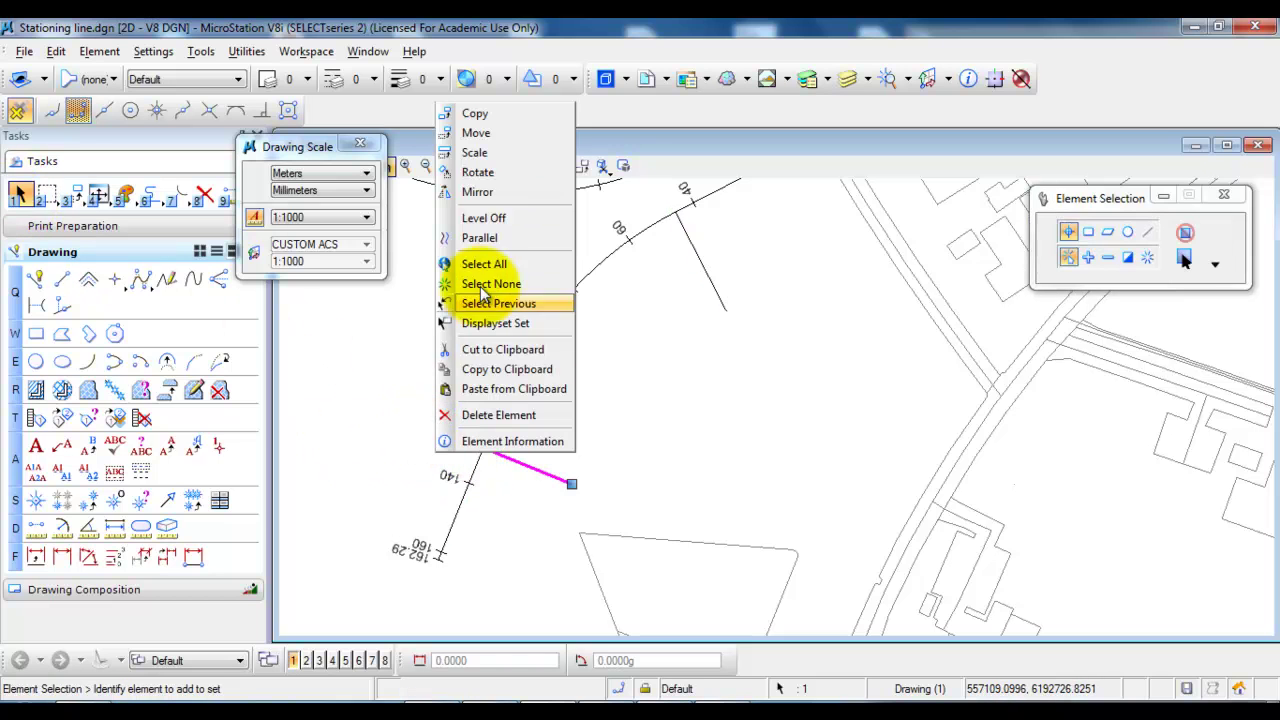
left_click(492, 136)
left_click(467, 446)
scroll(468, 440, "up", 2)
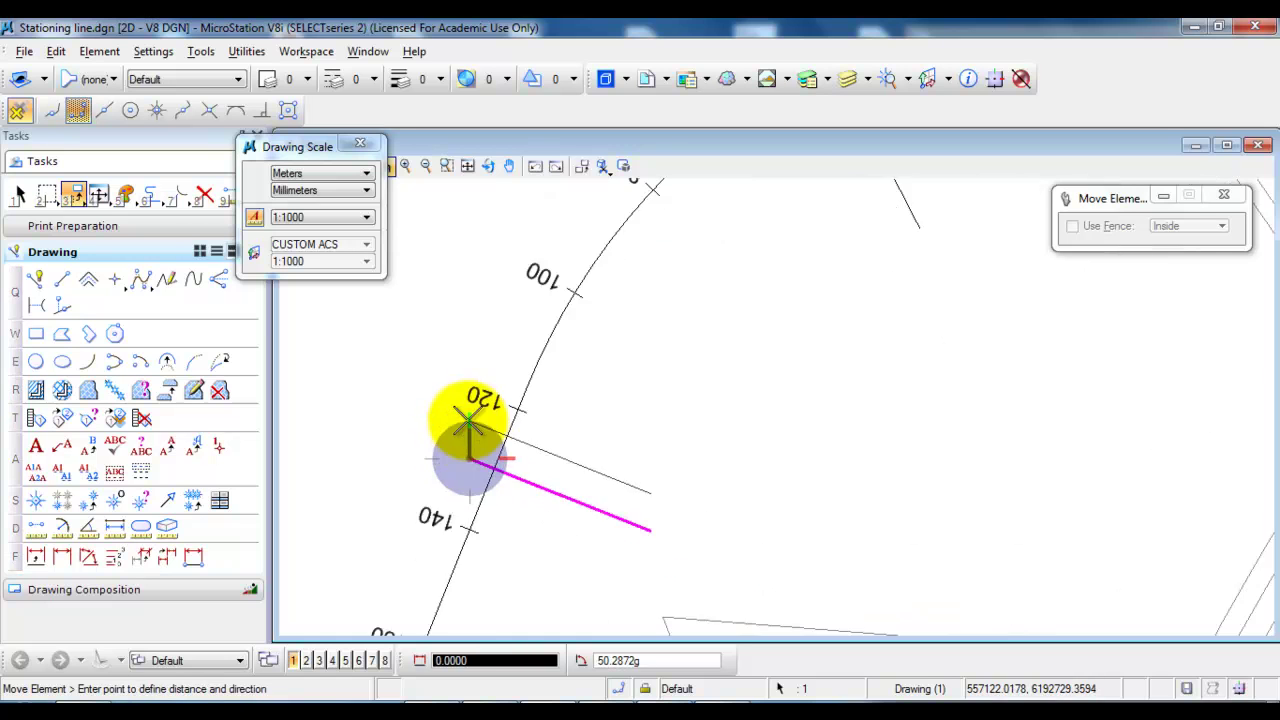
scroll(468, 425, "up", 2)
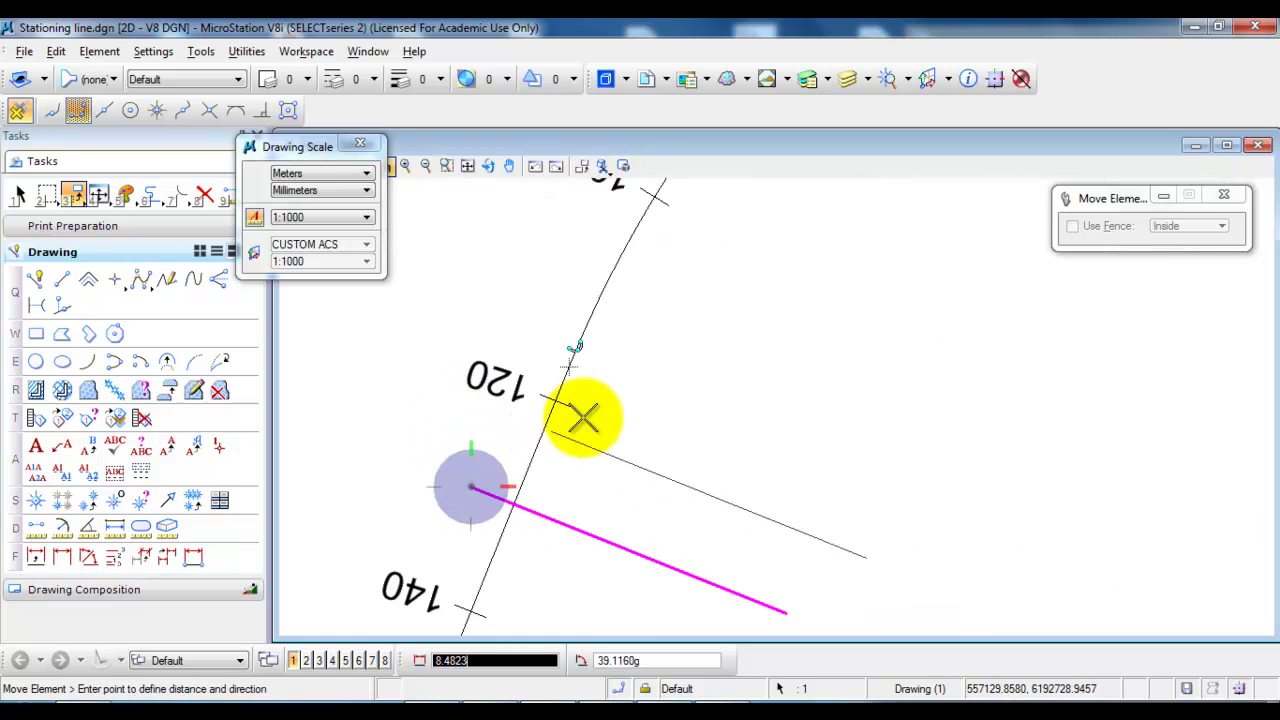
left_click(566, 368)
right_click(617, 371)
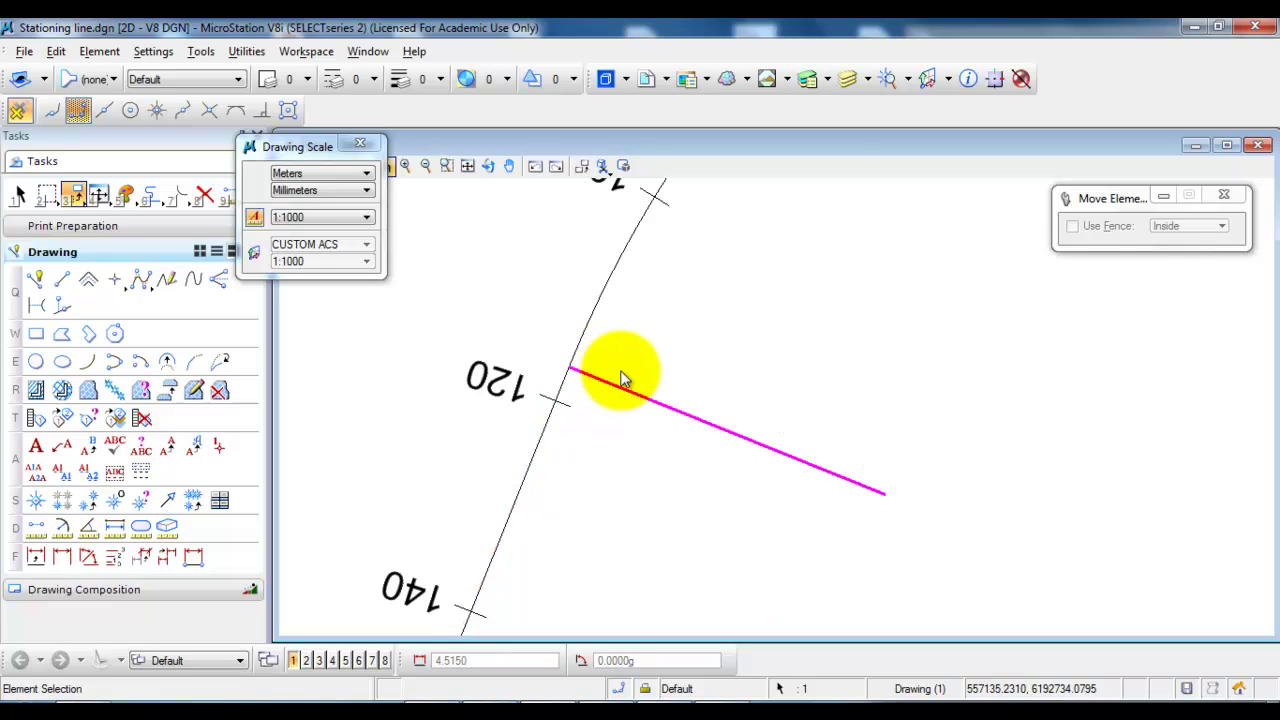
scroll(505, 420, "down", 7)
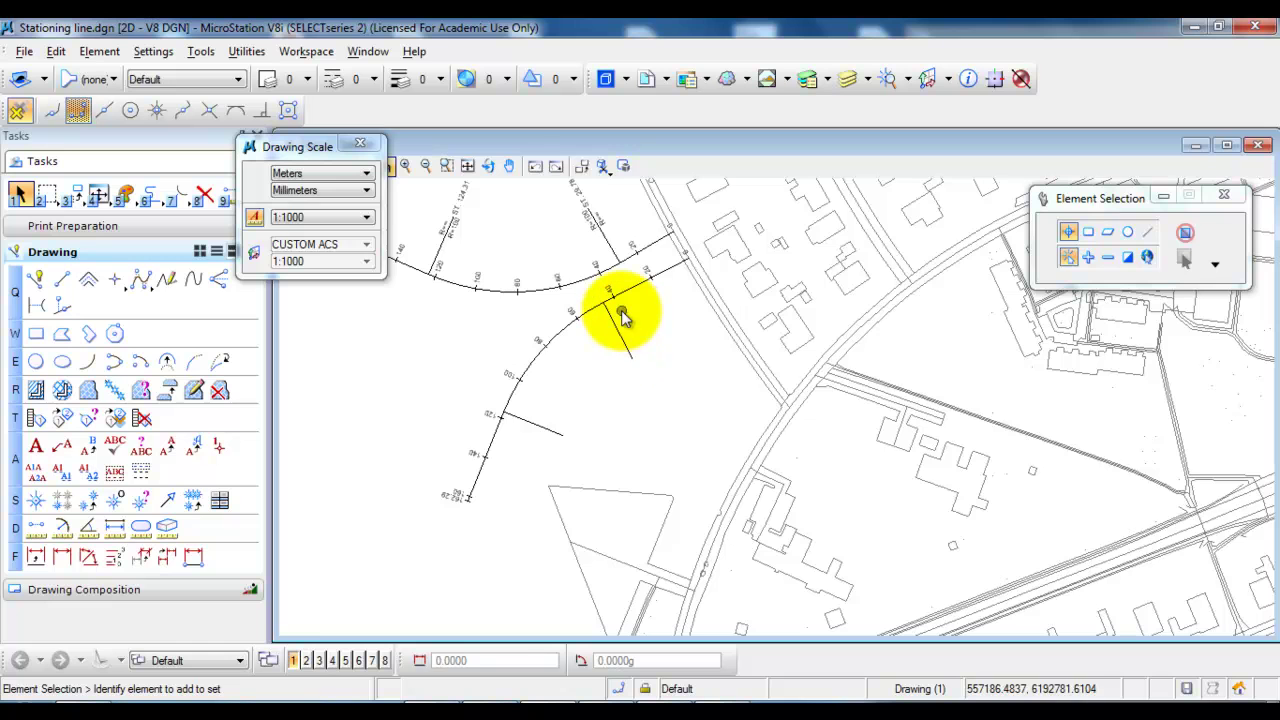
scroll(629, 337, "up", 2)
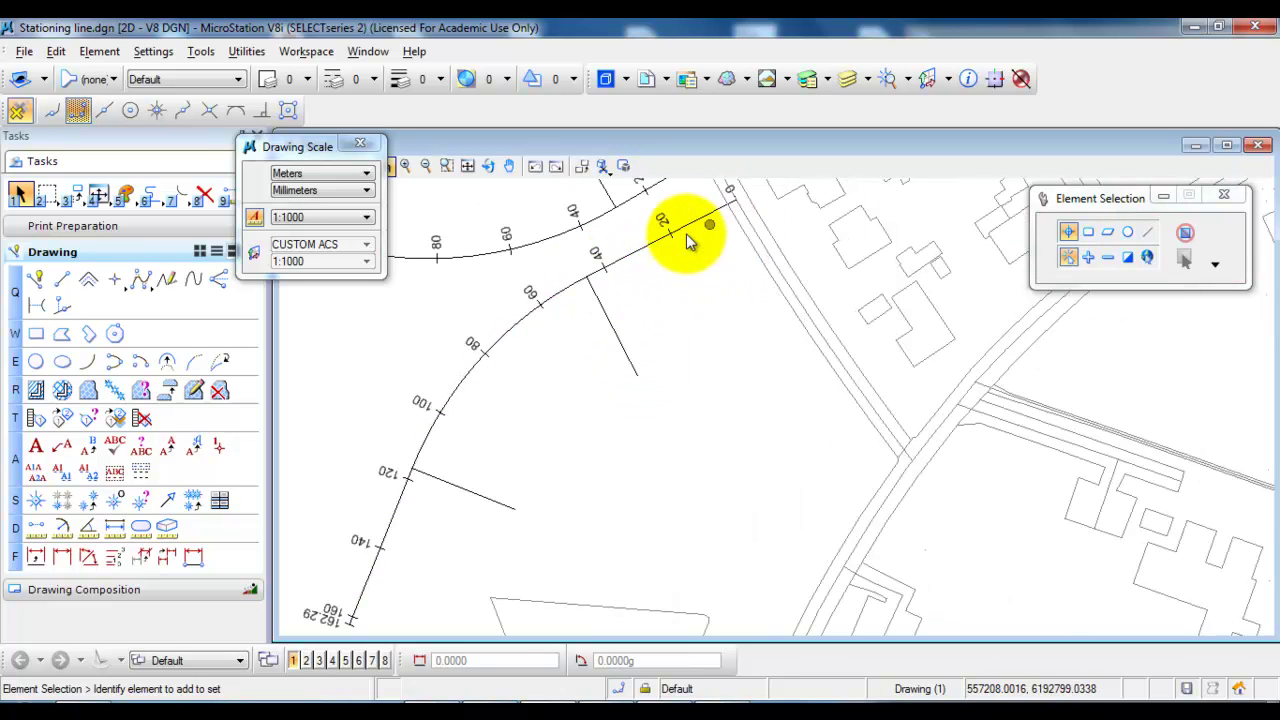
middle_click_drag(628, 280, 651, 337)
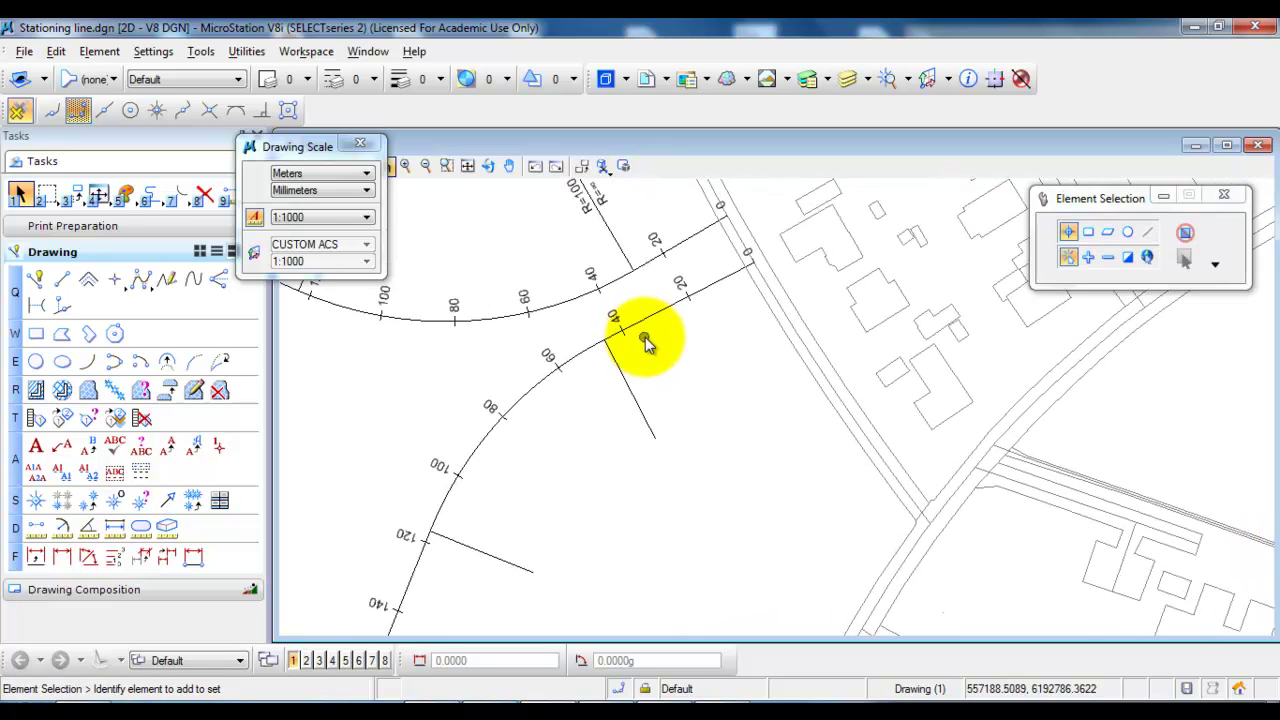
scroll(573, 178, "up", 2)
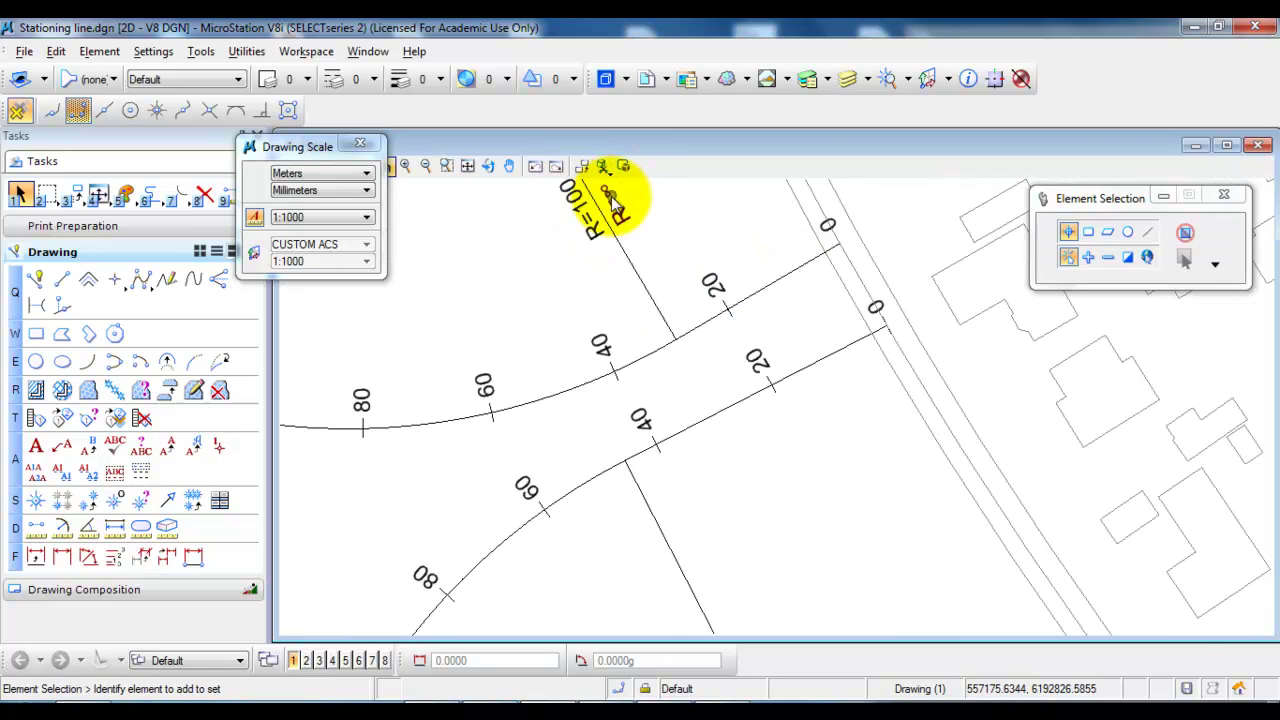
scroll(620, 318, "down", 2)
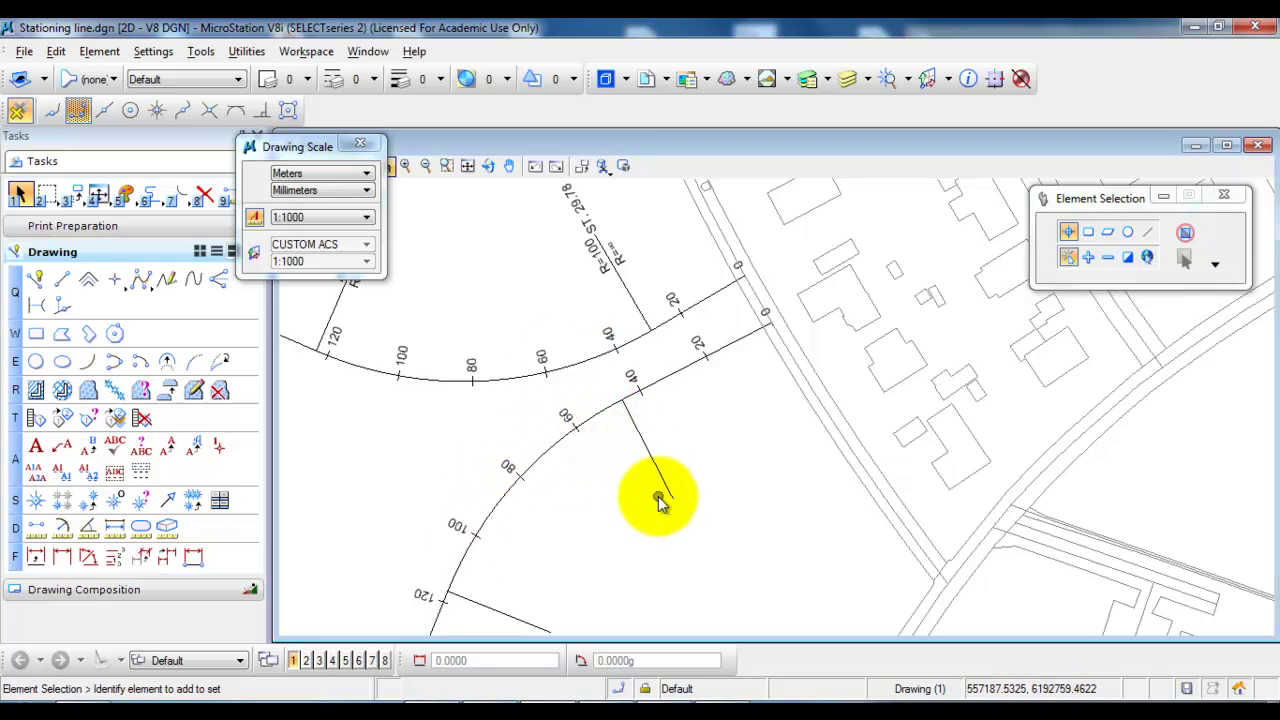
- Copy the lower alignment's "40" label twice, placing one copy on each side of the first perpendicular line's lower end
scroll(614, 414, "up", 2)
left_click(640, 367)
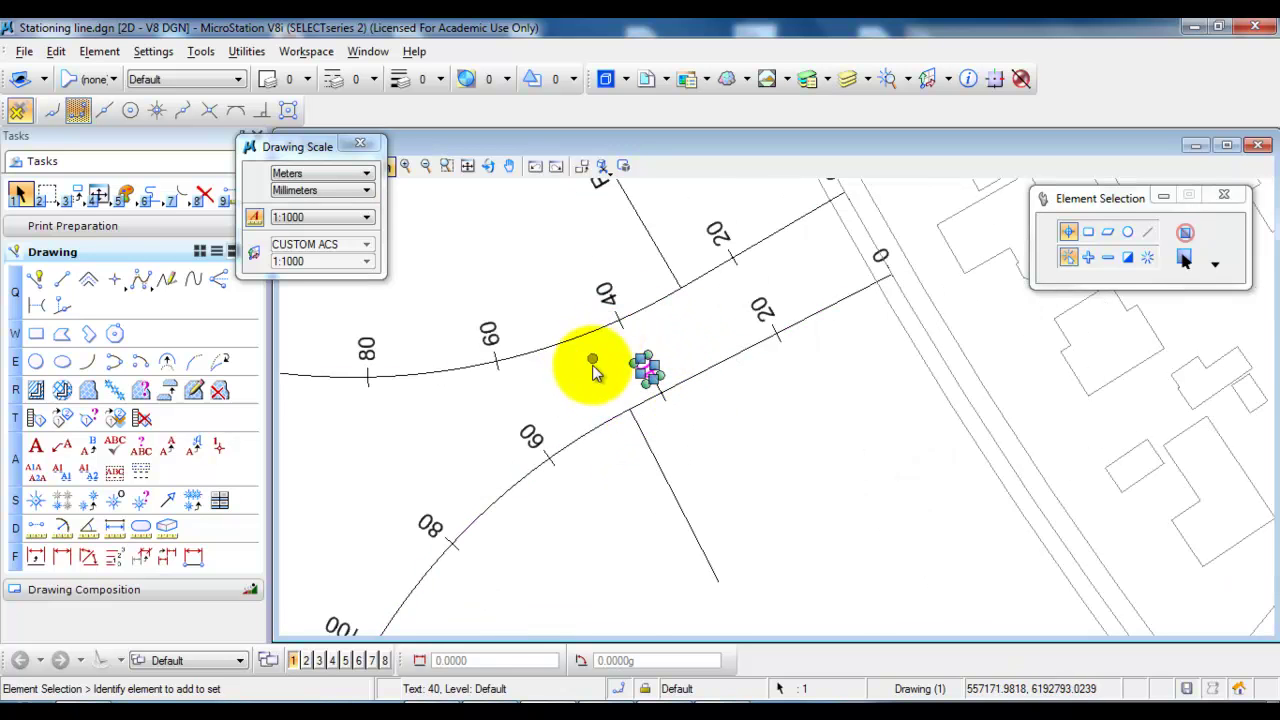
right_click(651, 370)
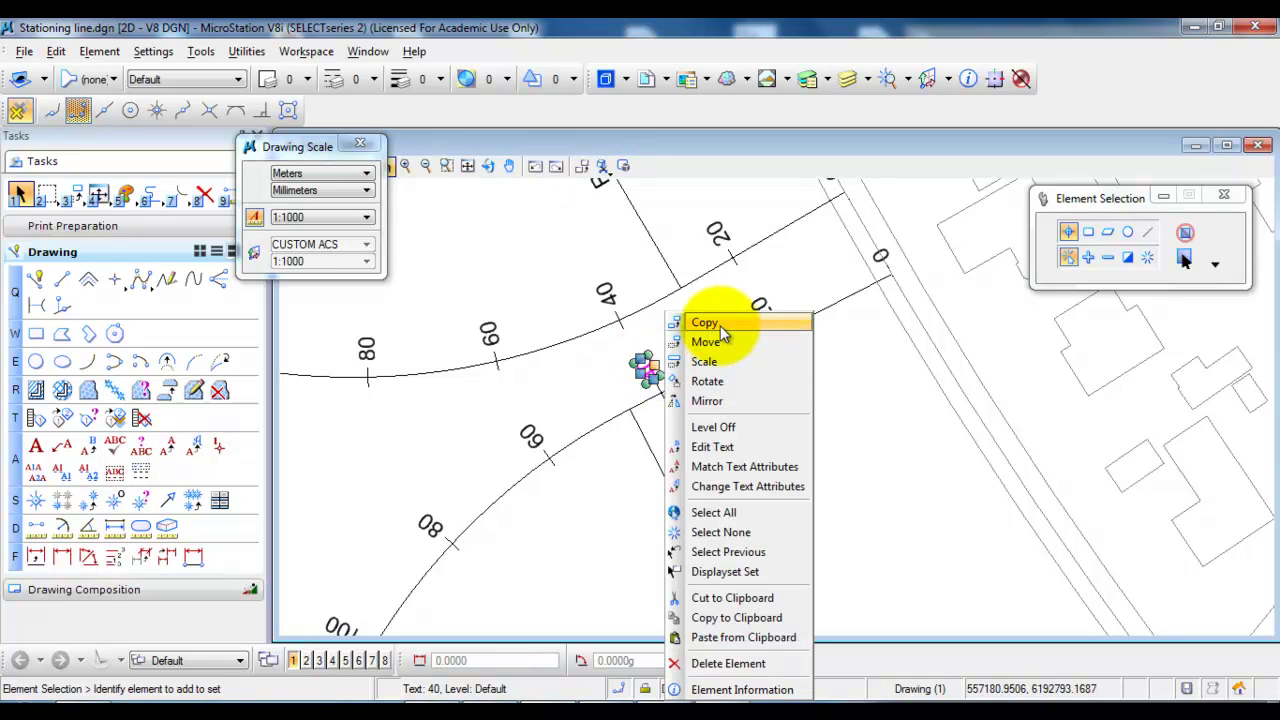
left_click(712, 324)
left_click(651, 380)
scroll(727, 576, "up", 4)
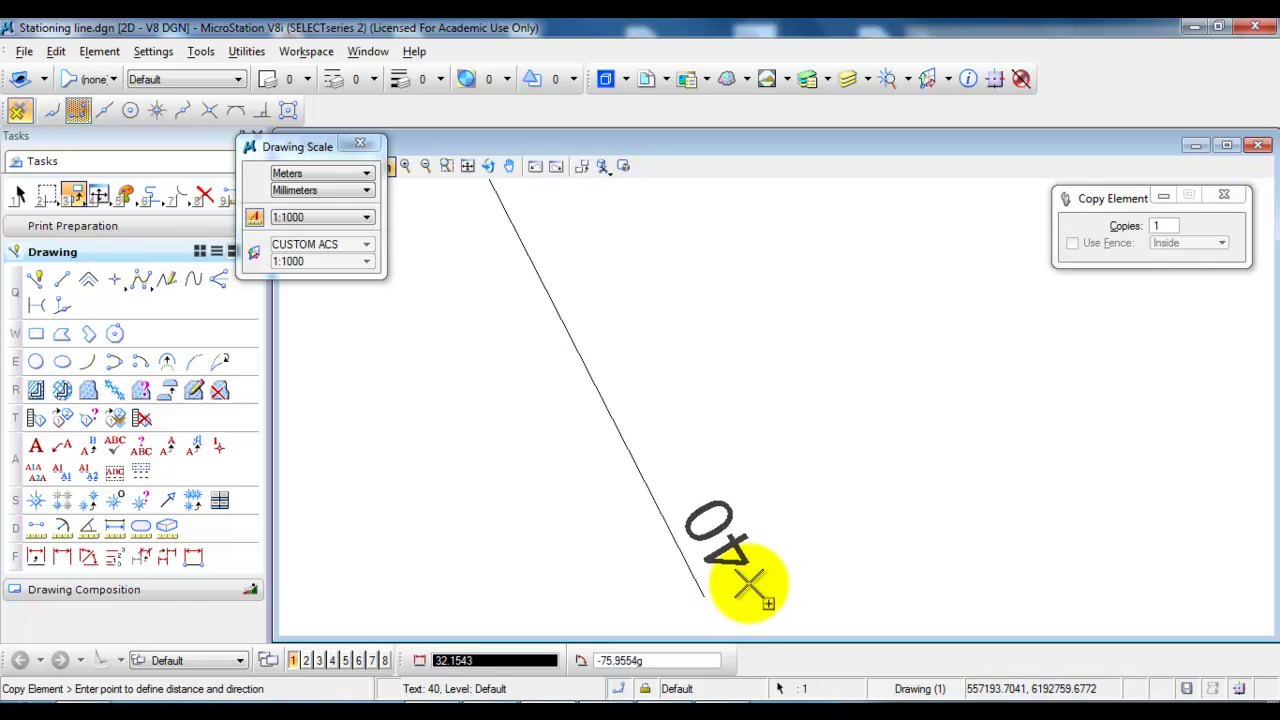
left_click(748, 585)
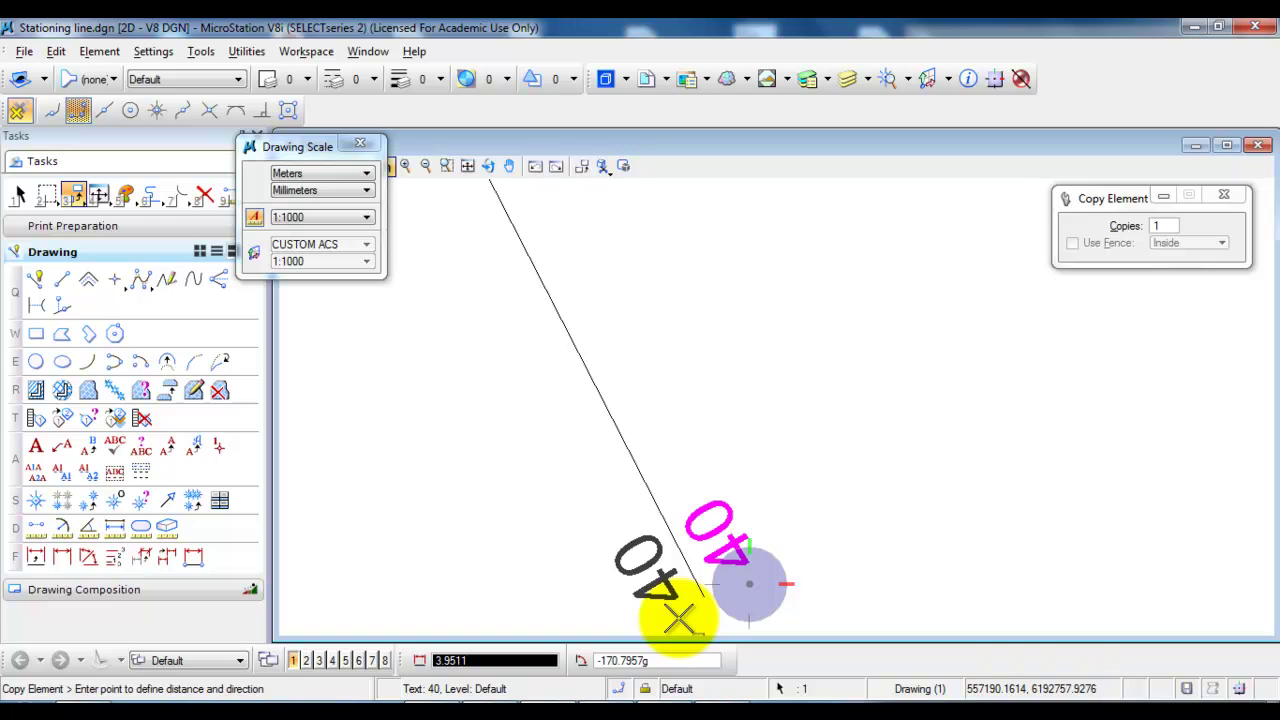
left_click(678, 618)
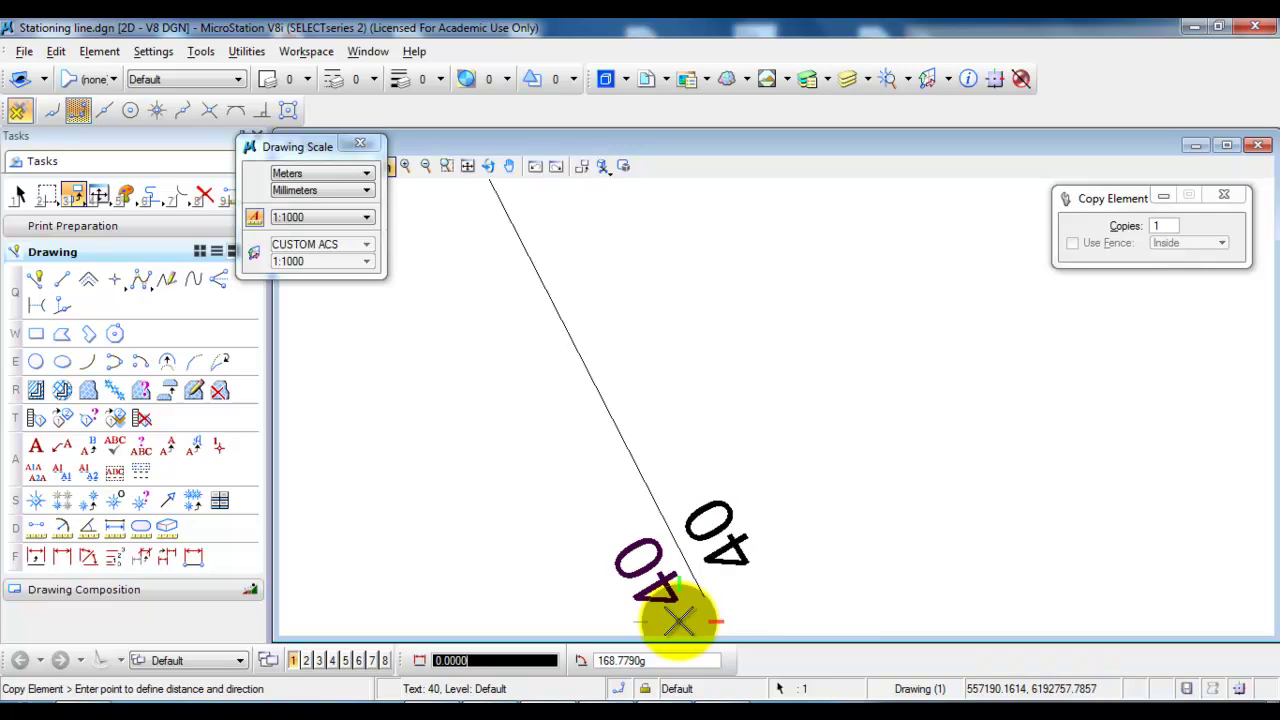
right_click(720, 371)
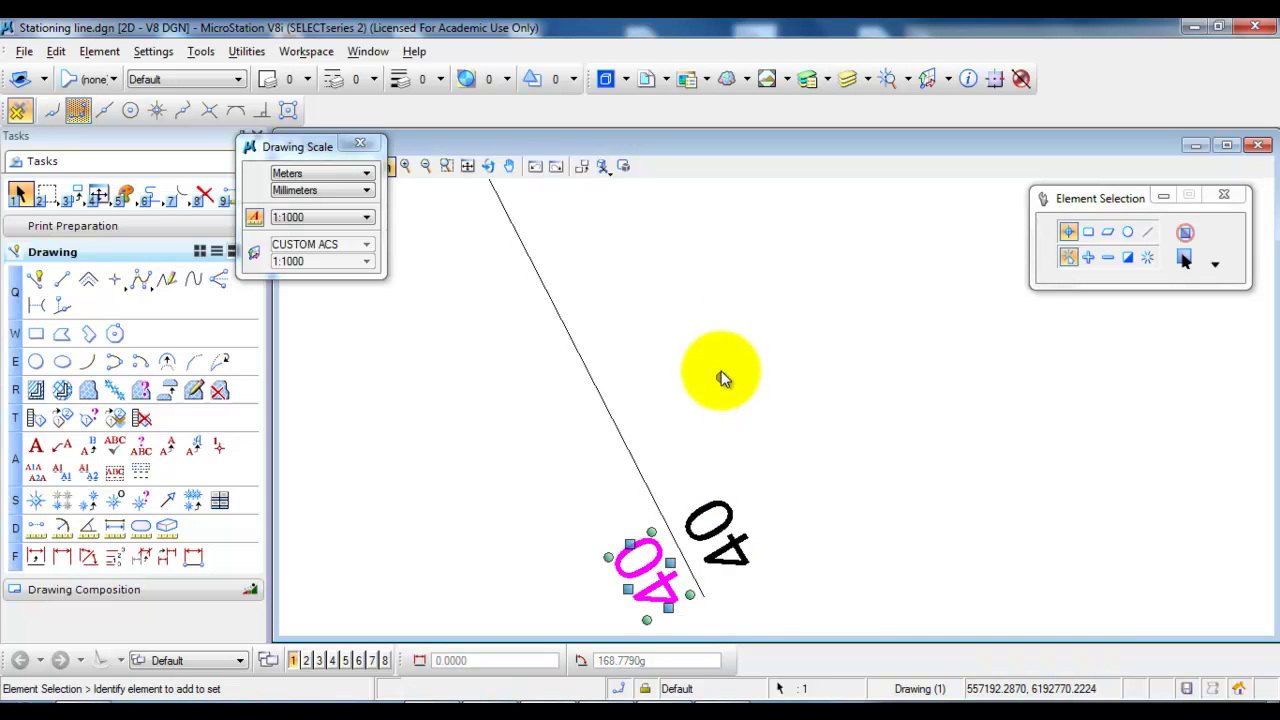
- Replace the text of the copy right of the perpendicular line with "R=" and copy the infinity symbol from the Windows Character Map
double_click(723, 517)
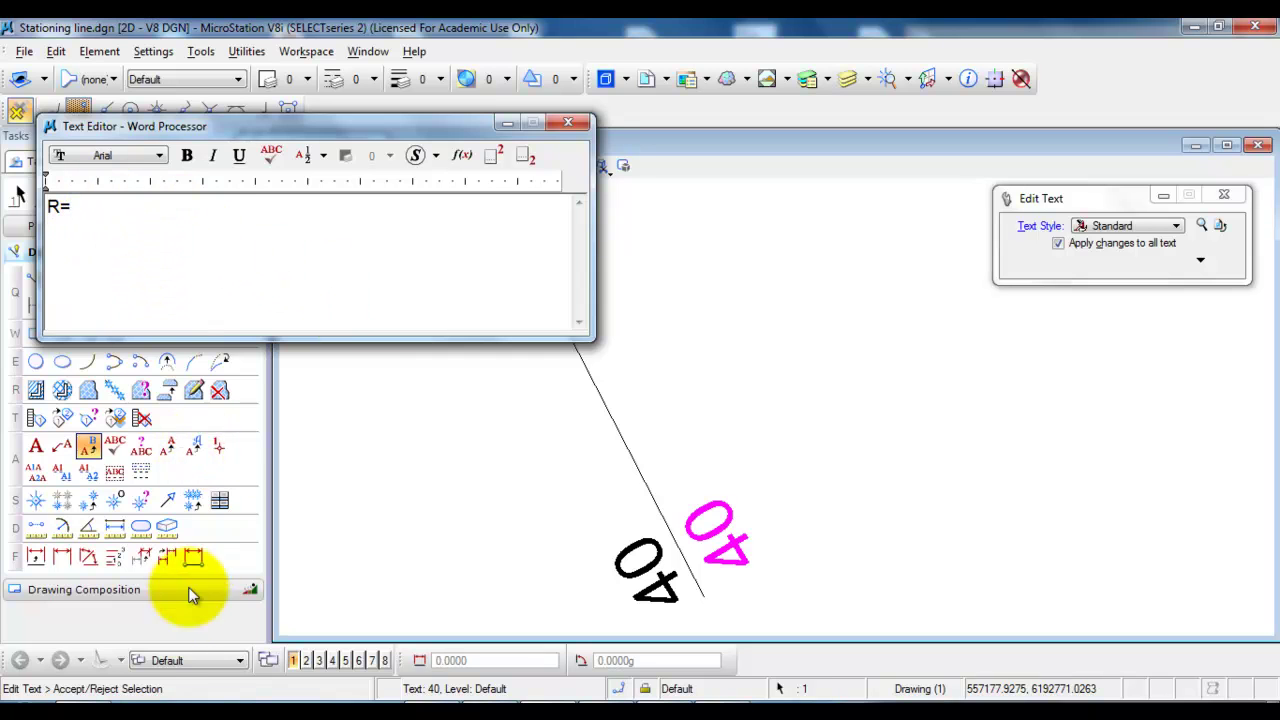
left_click(38, 700)
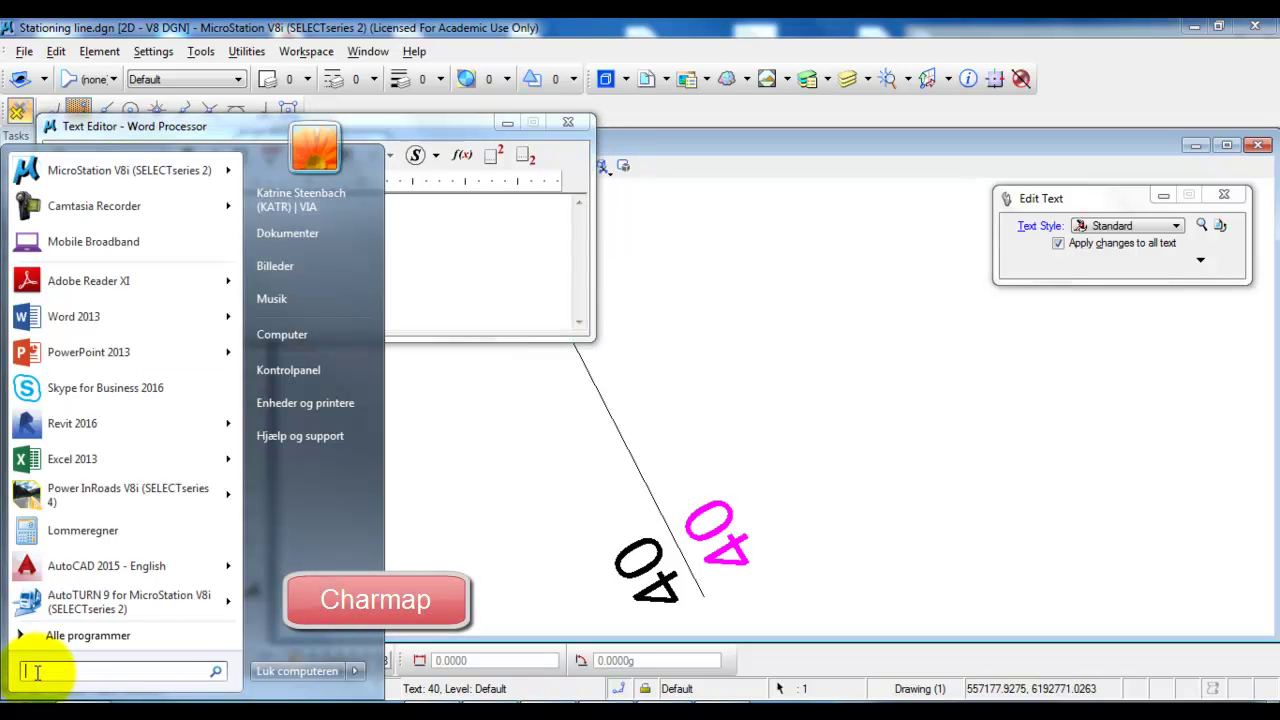
type("charmap")
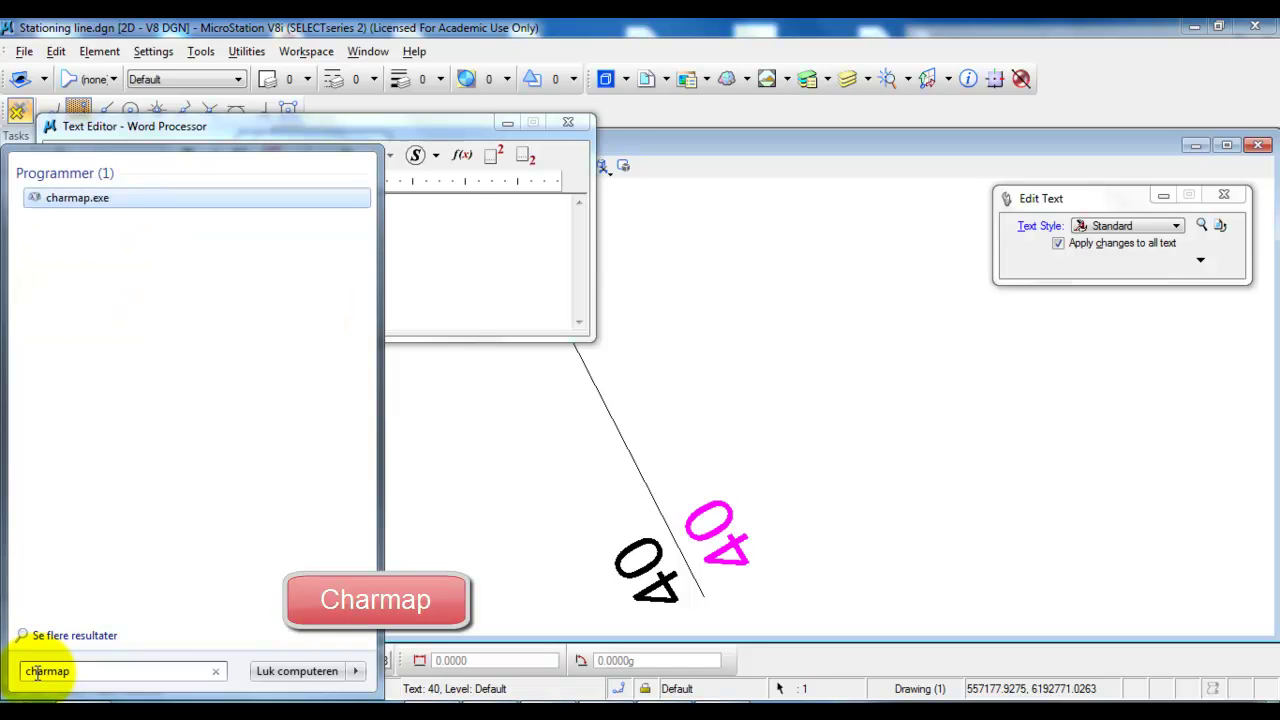
key("Return")
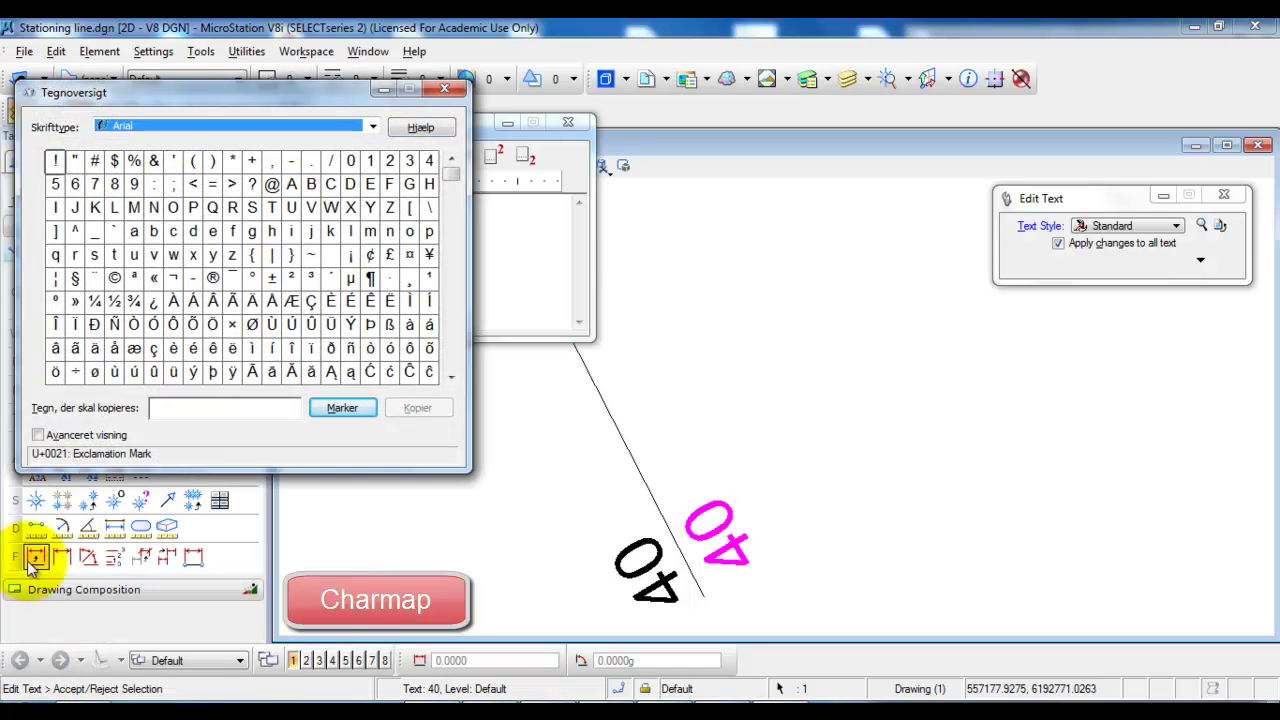
left_click_drag(451, 178, 473, 337)
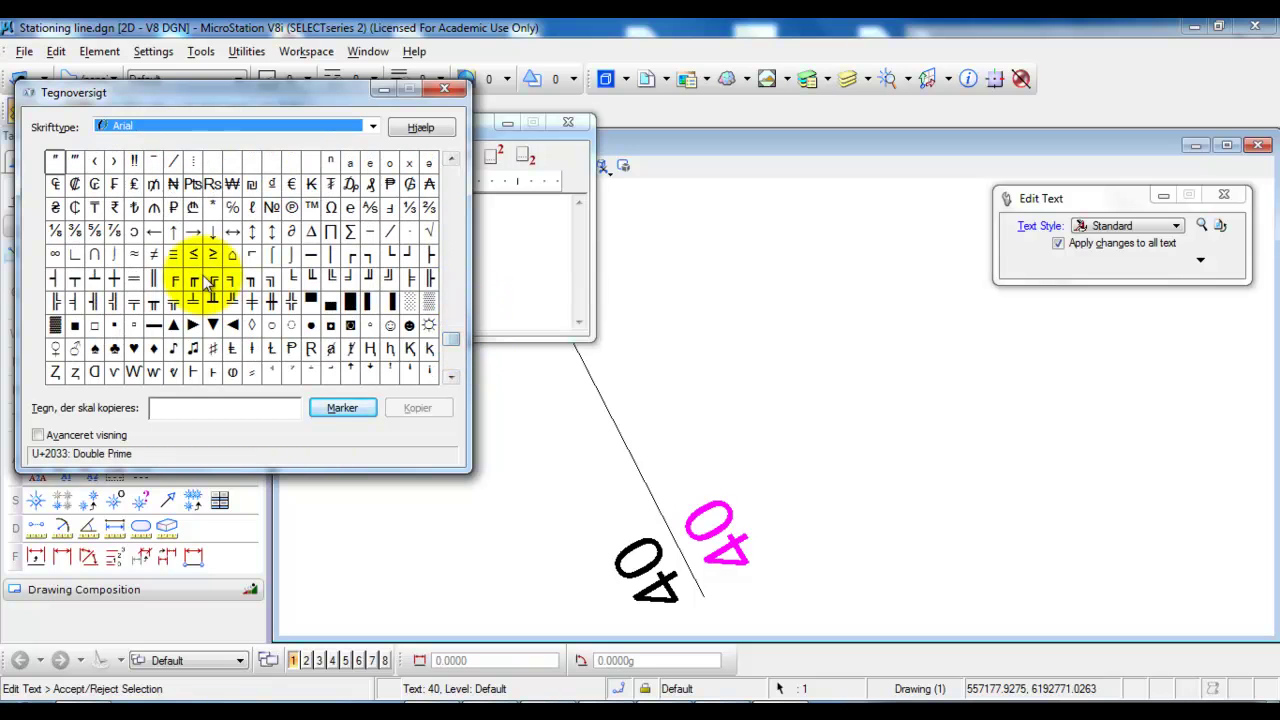
left_click(55, 262)
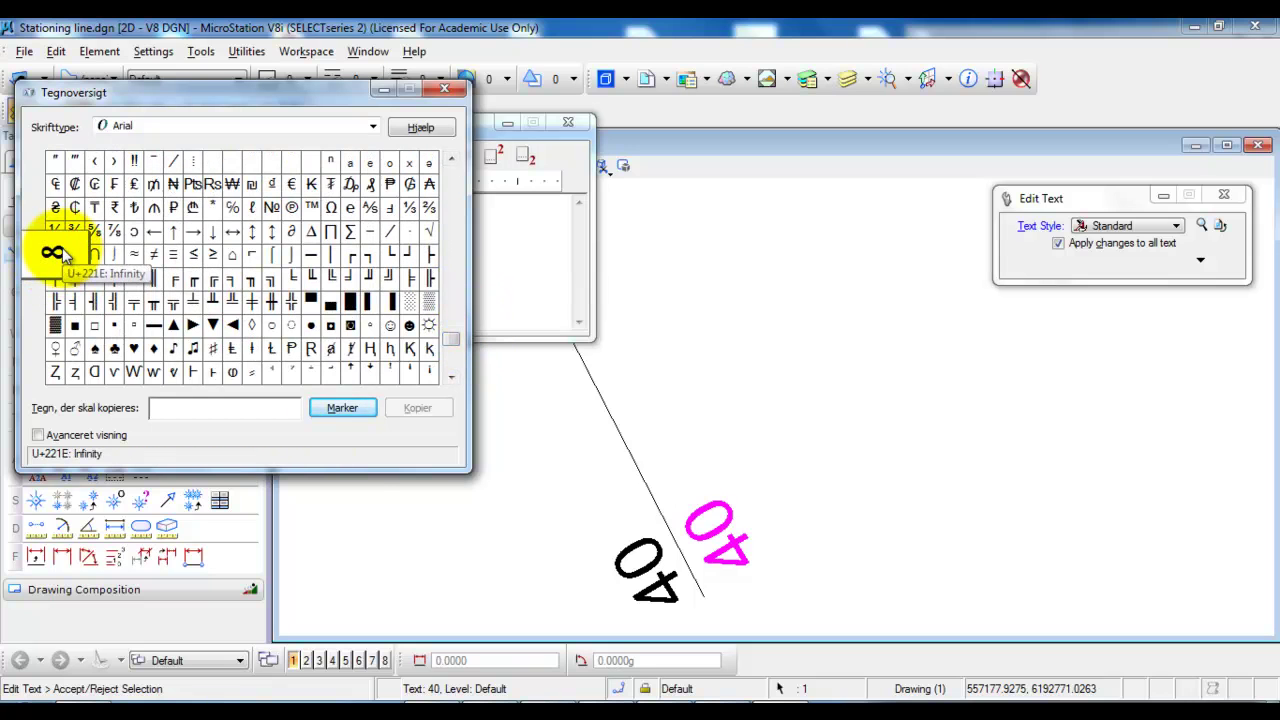
left_click(340, 408)
left_click_drag(177, 409, 137, 404)
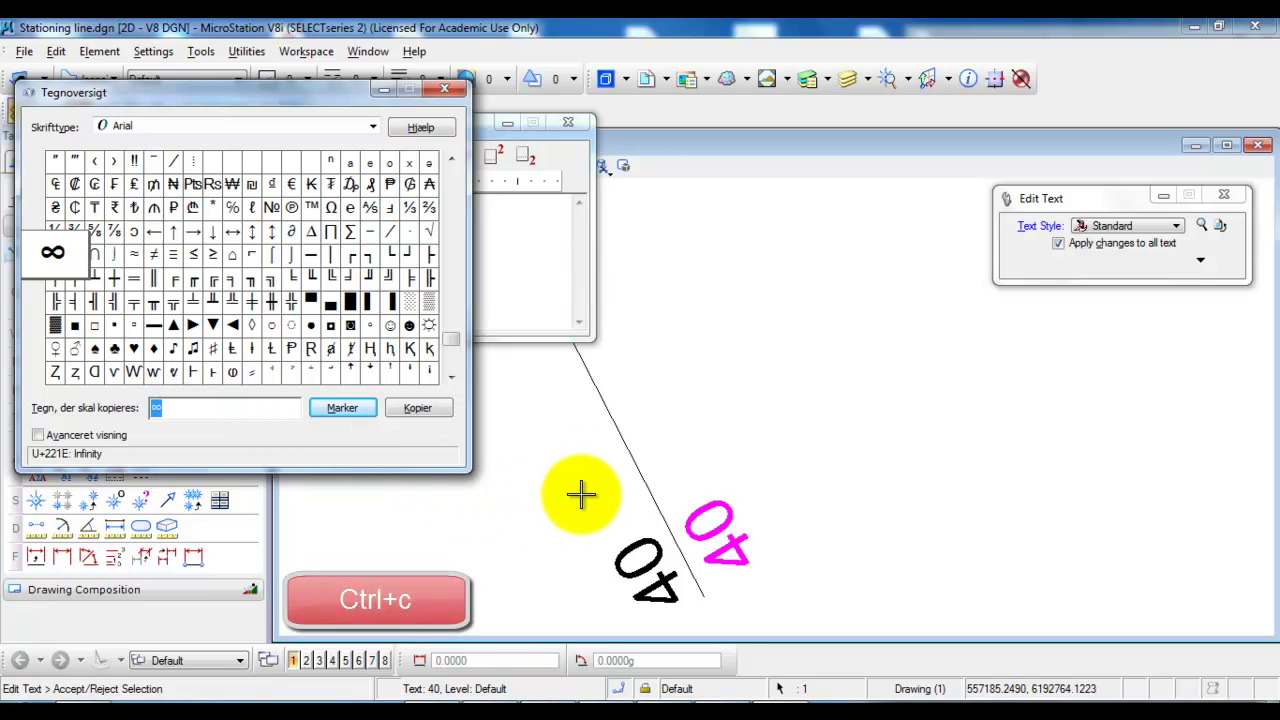
- Back in MicroStation, paste the infinity symbol after "R=" and apply "R=∞" to the label right of the line
left_click(527, 280)
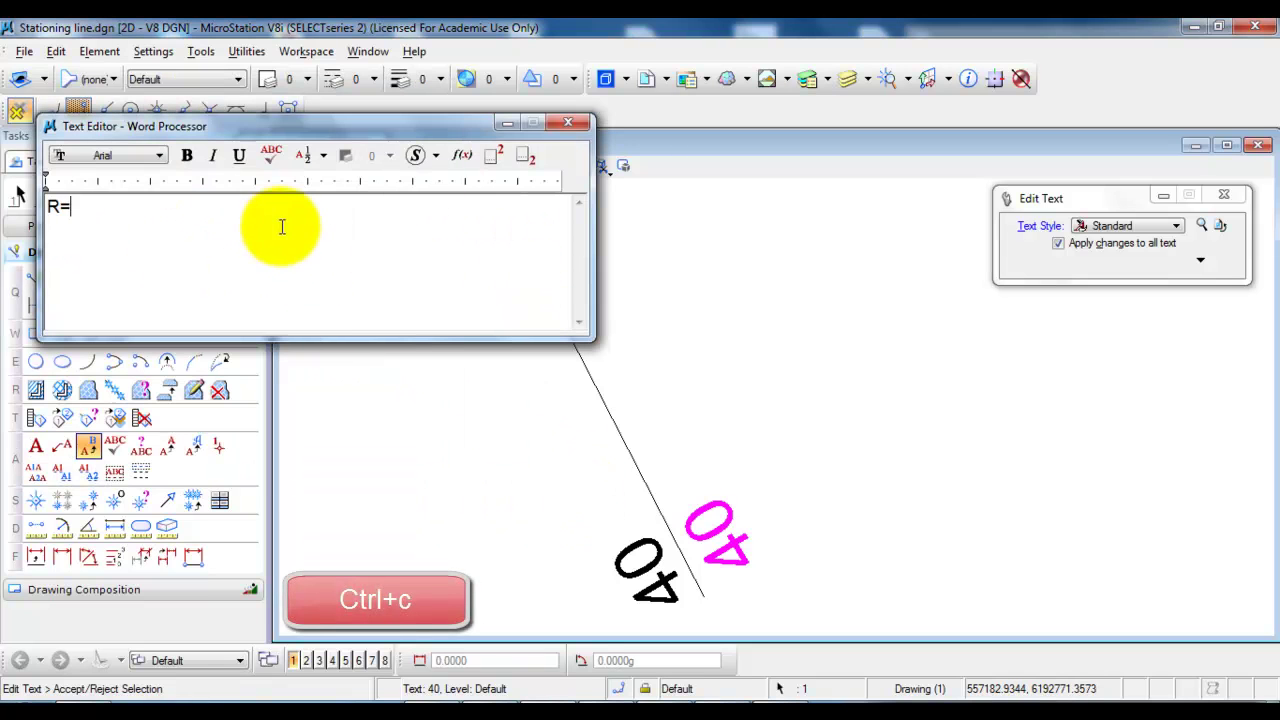
key("ctrl+v")
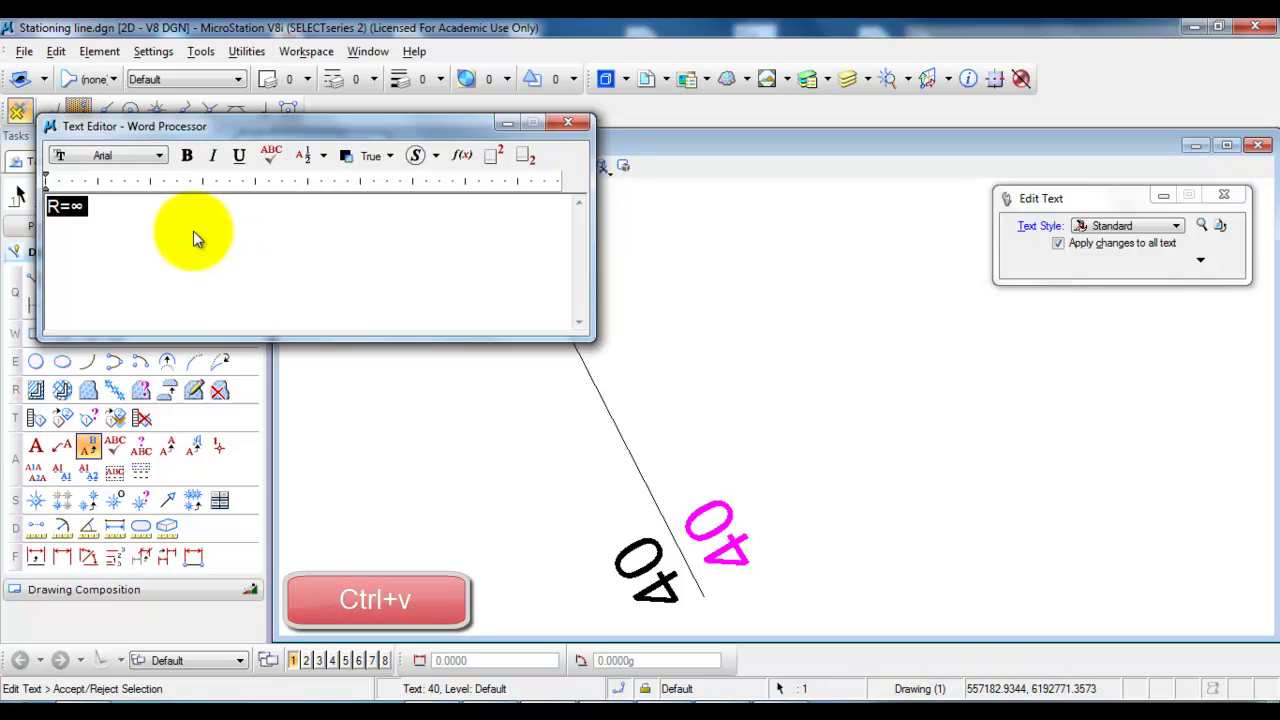
left_click(480, 457)
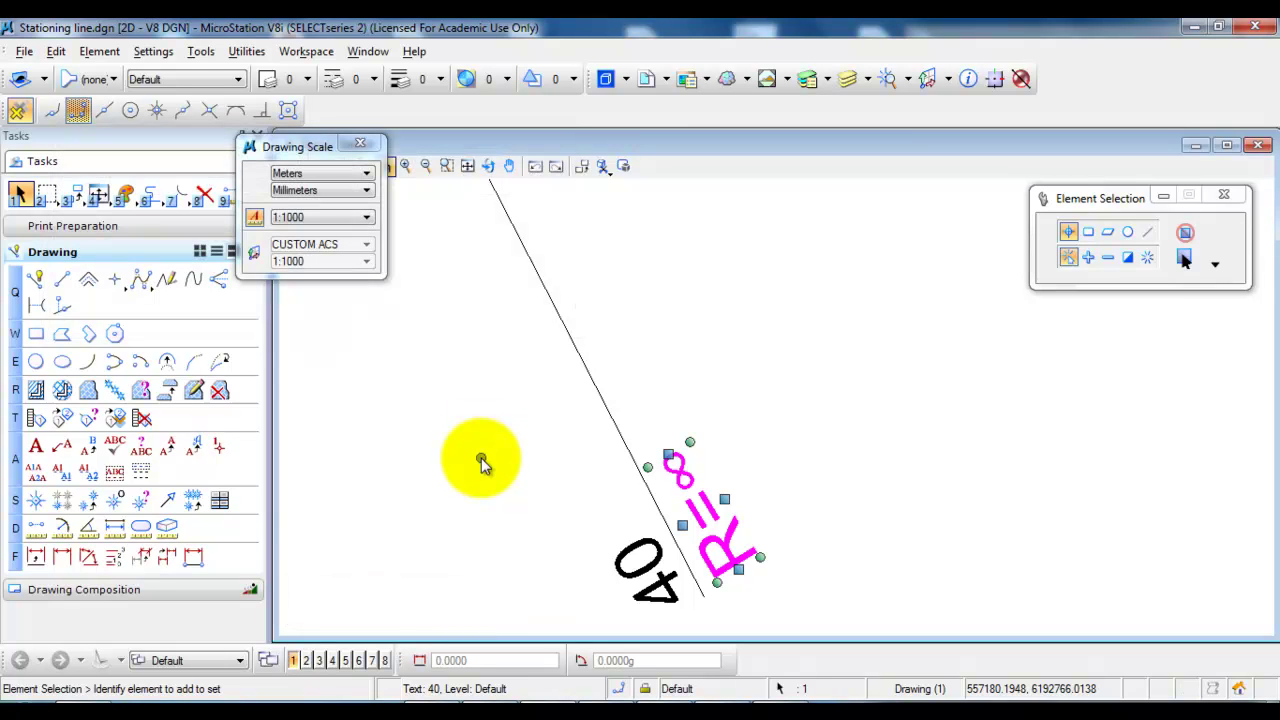
left_click(481, 458)
- Change the "40" copy left of the perpendicular line's lower end to "R=100"
scroll(943, 386, "down", 2)
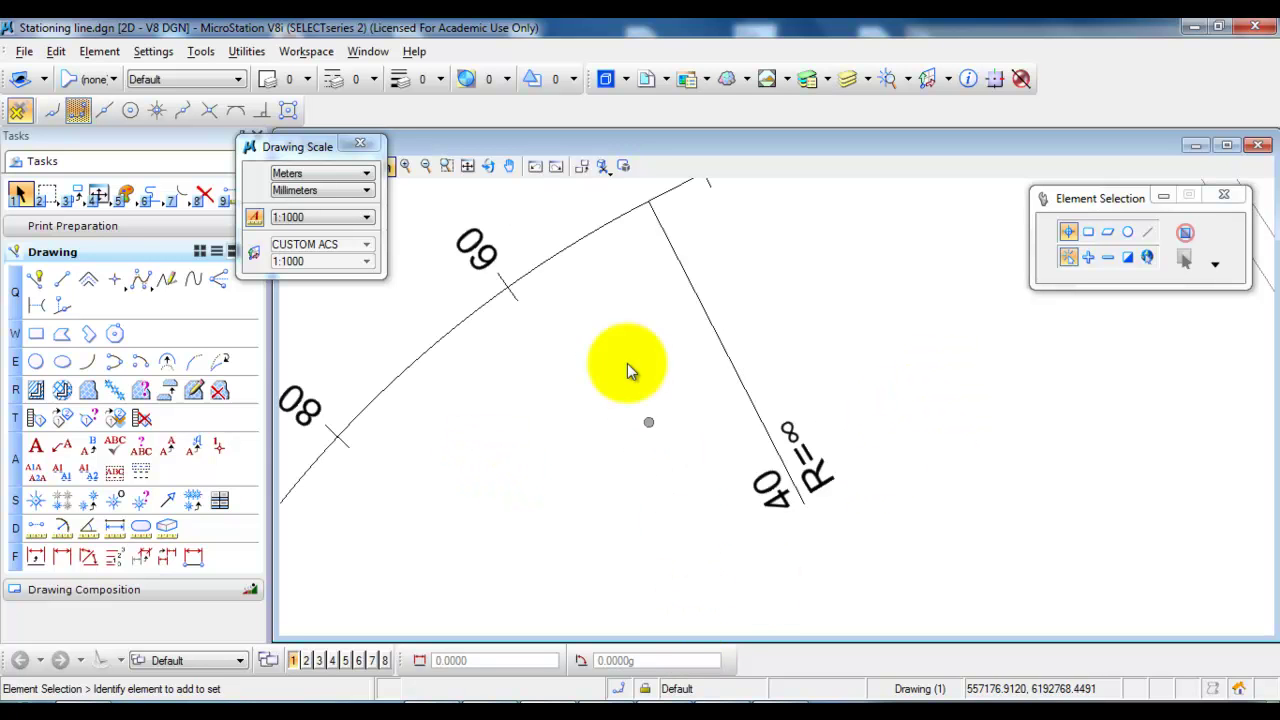
double_click(775, 495)
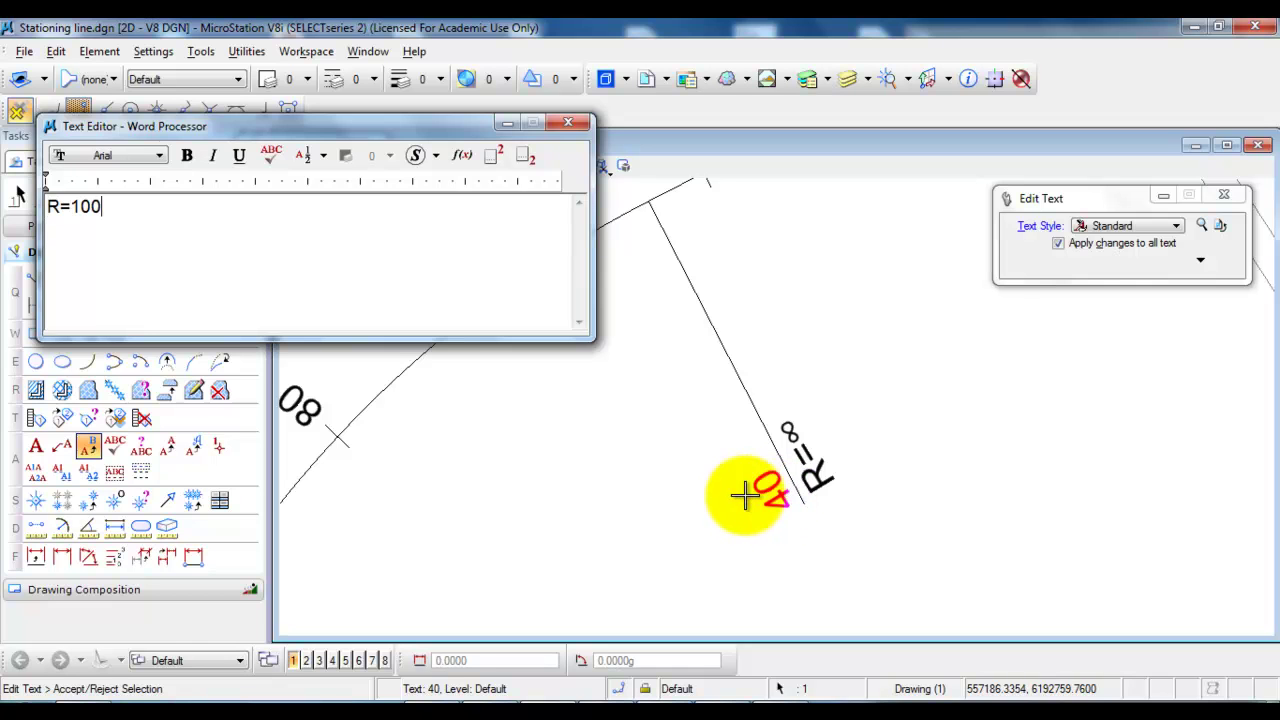
left_click(725, 494)
scroll(676, 468, "down", 2)
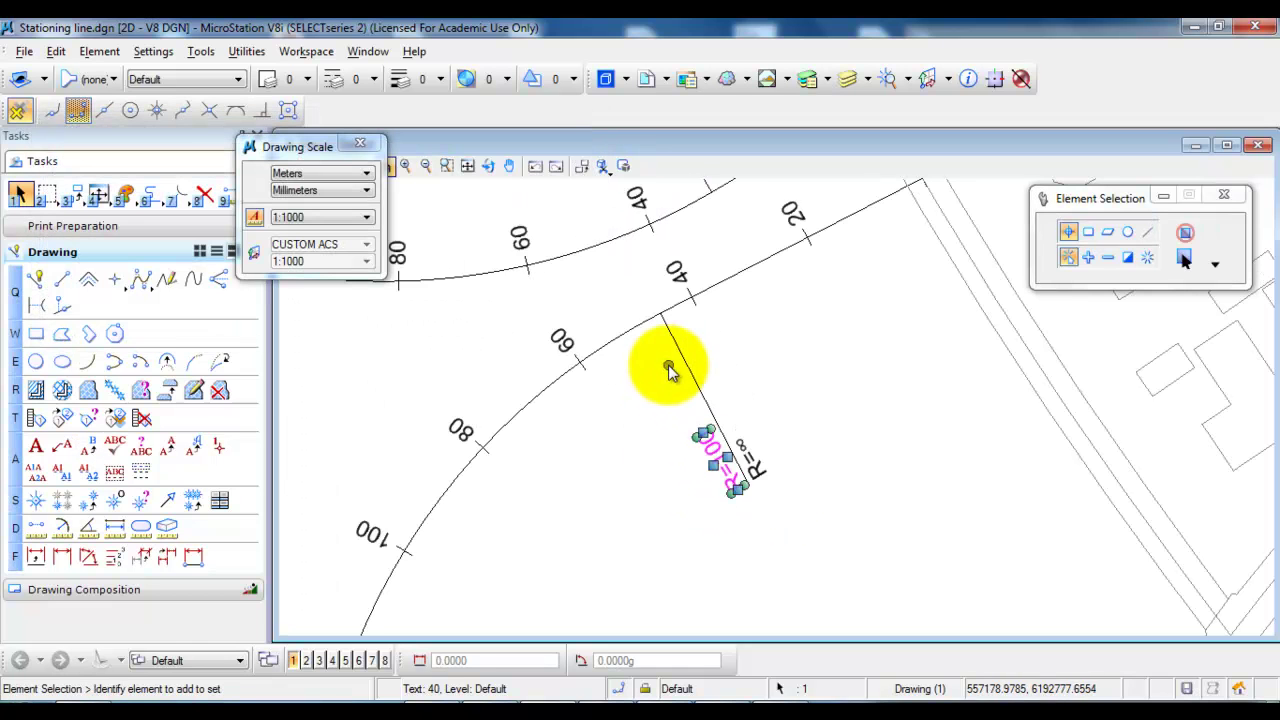
left_click(719, 346)
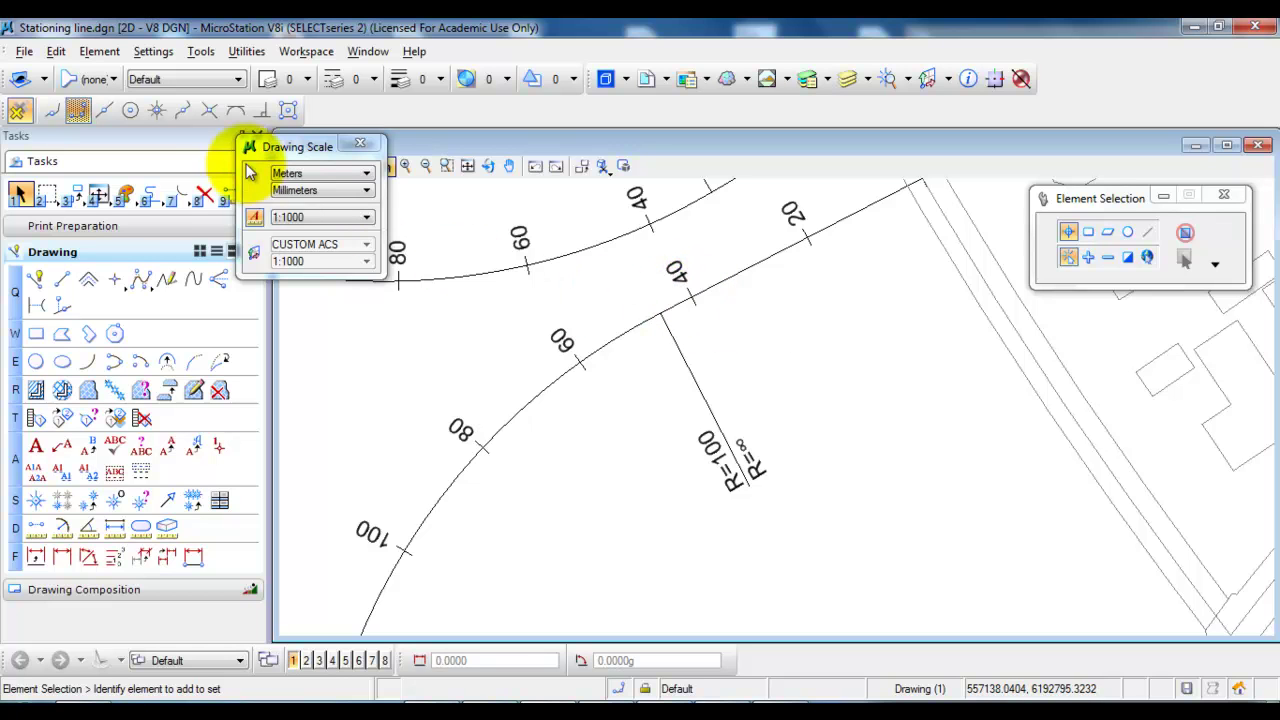
- Measure the distance between the first tangent point and the "40" tick on the lower alignment
left_click(228, 198)
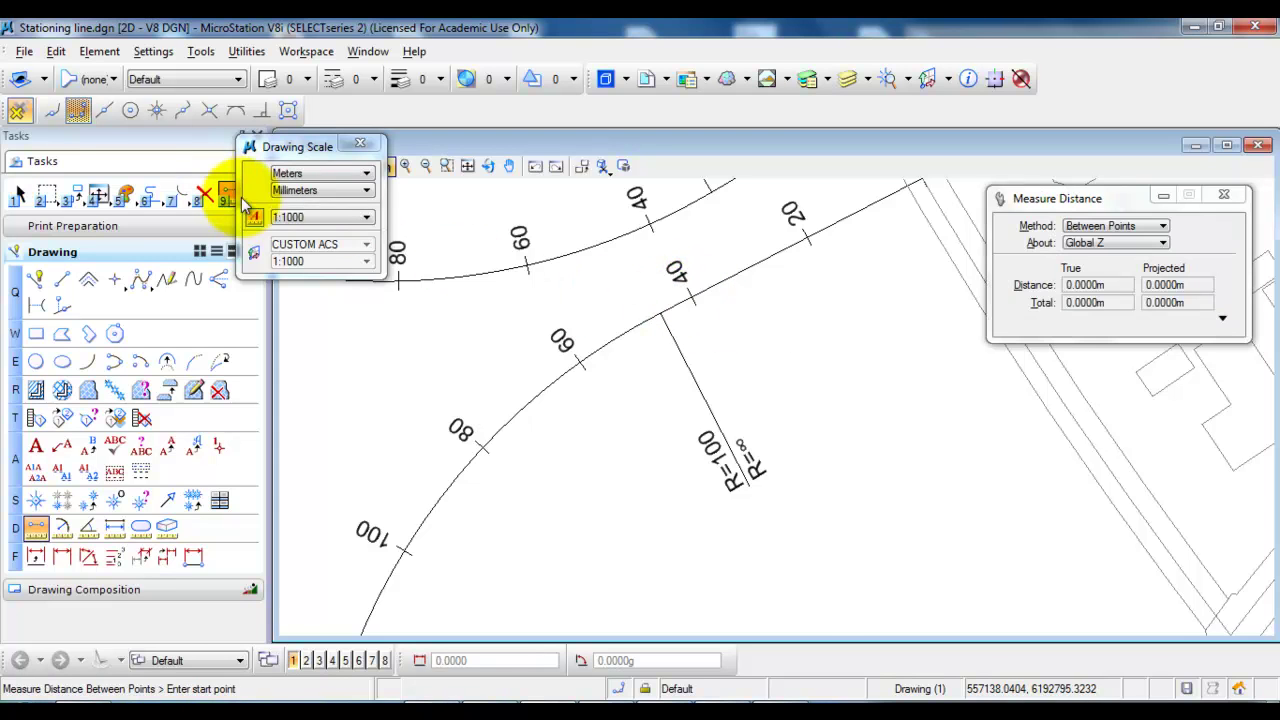
scroll(600, 277, "up", 3)
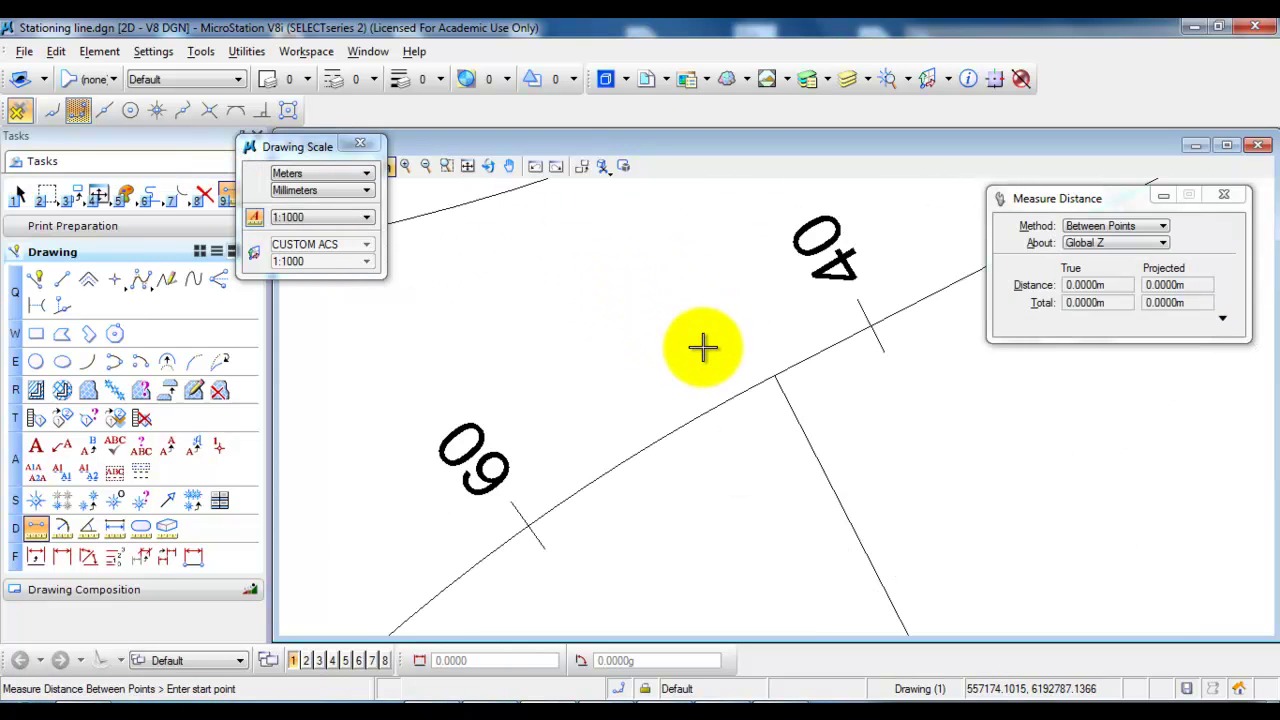
left_click(772, 375)
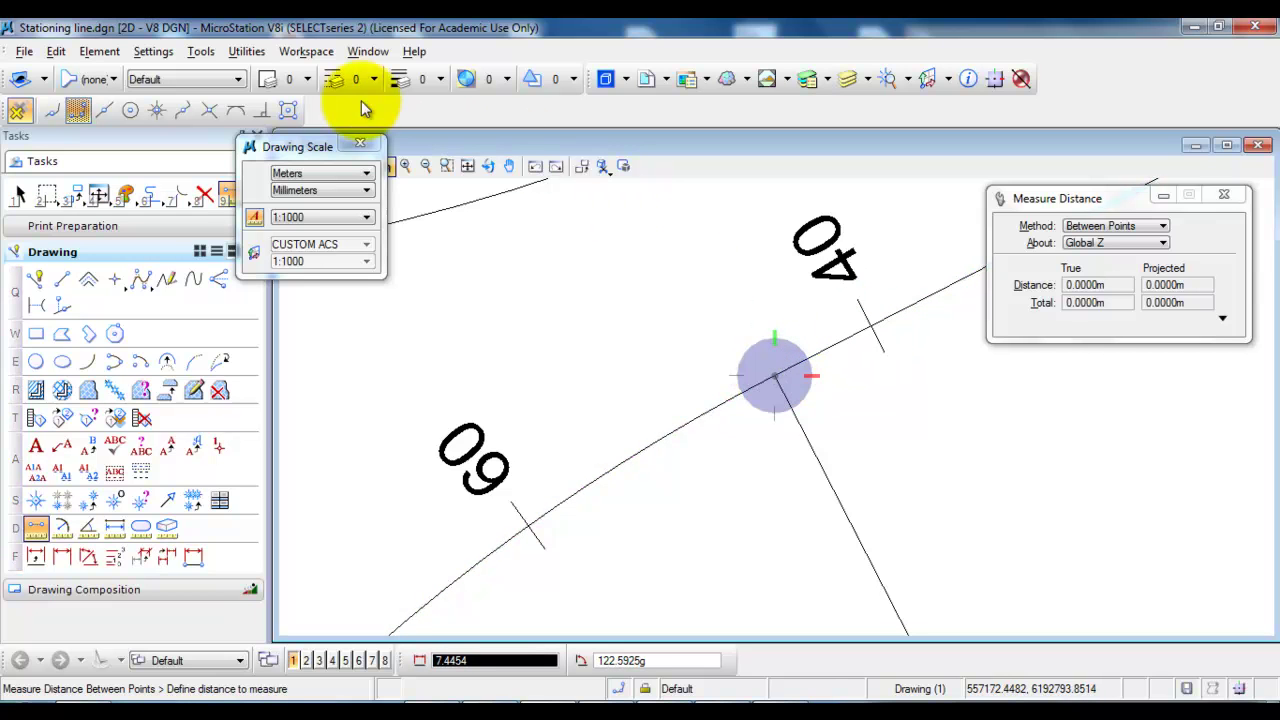
left_click(106, 112)
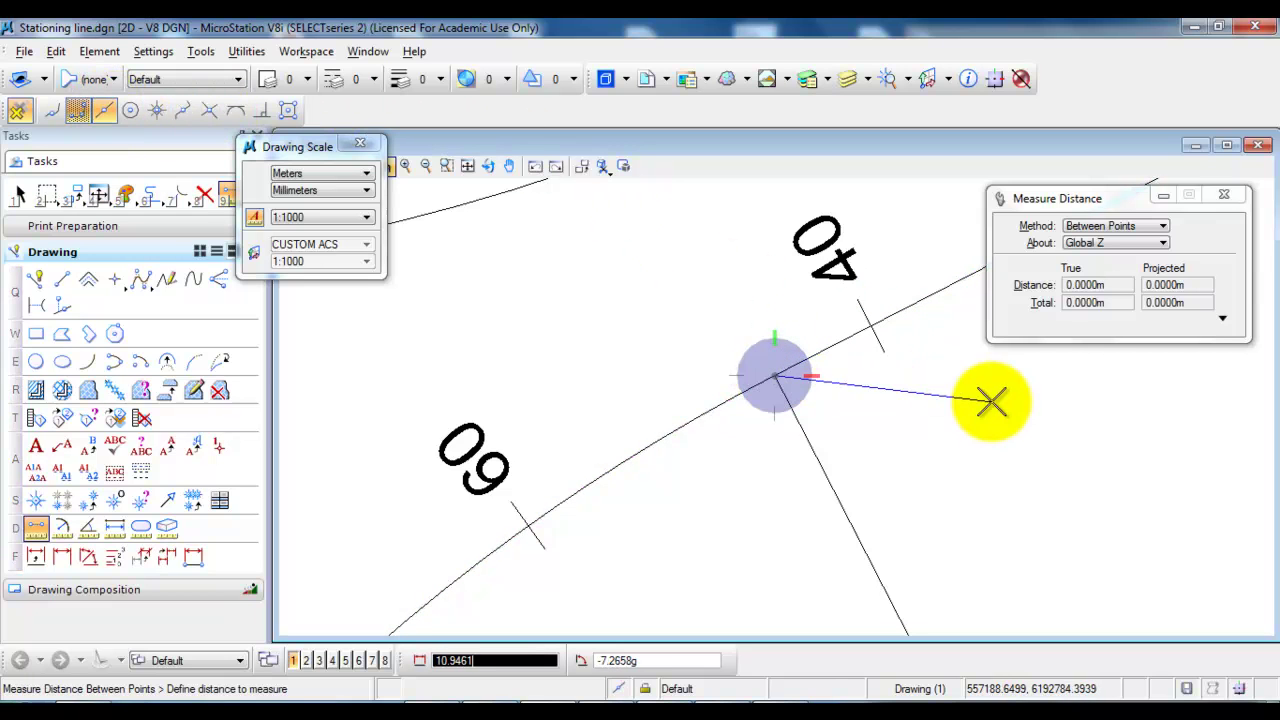
left_click(871, 325)
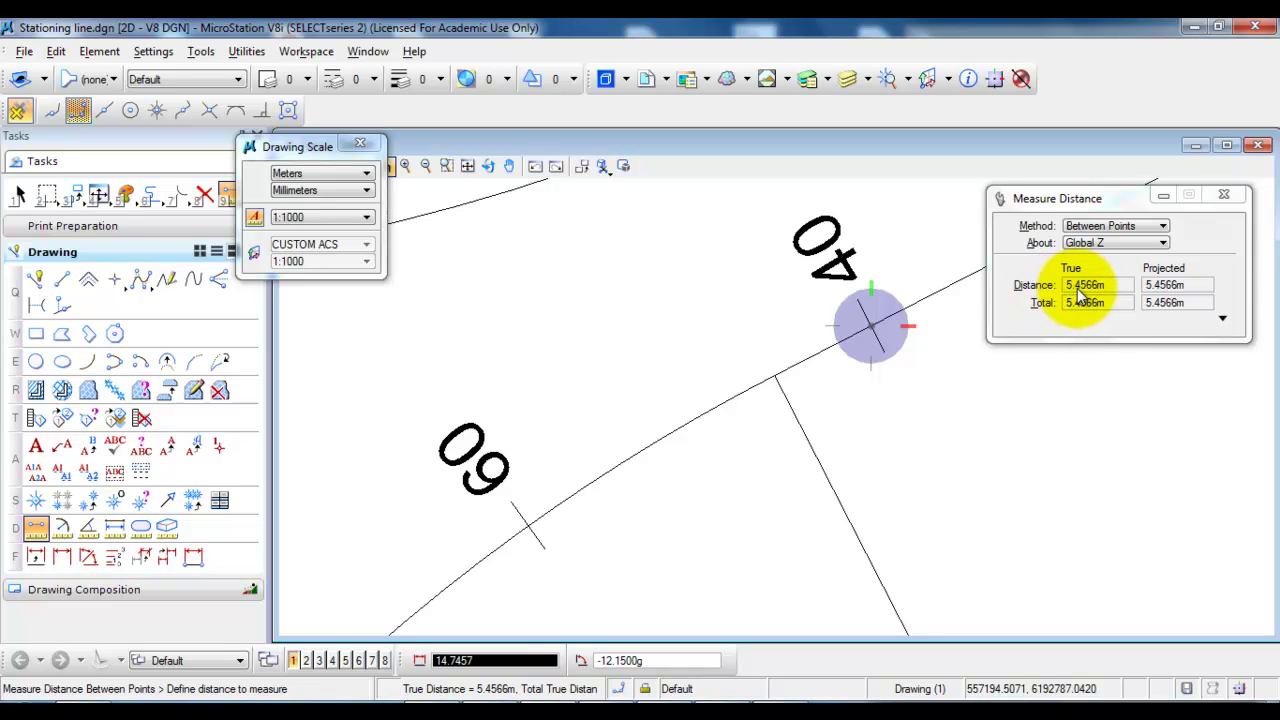
right_click(914, 491)
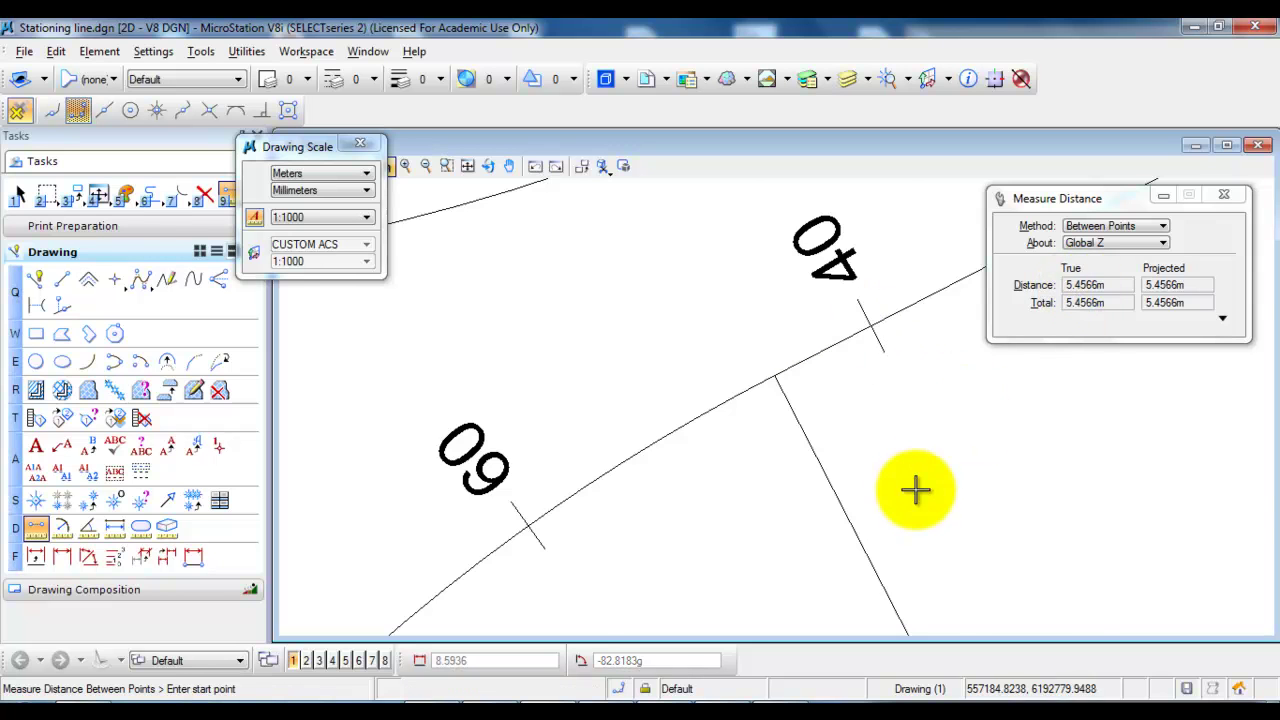
- Copy the "R=100" label to just beyond the lower end of the first perpendicular line
scroll(848, 386, "down", 3)
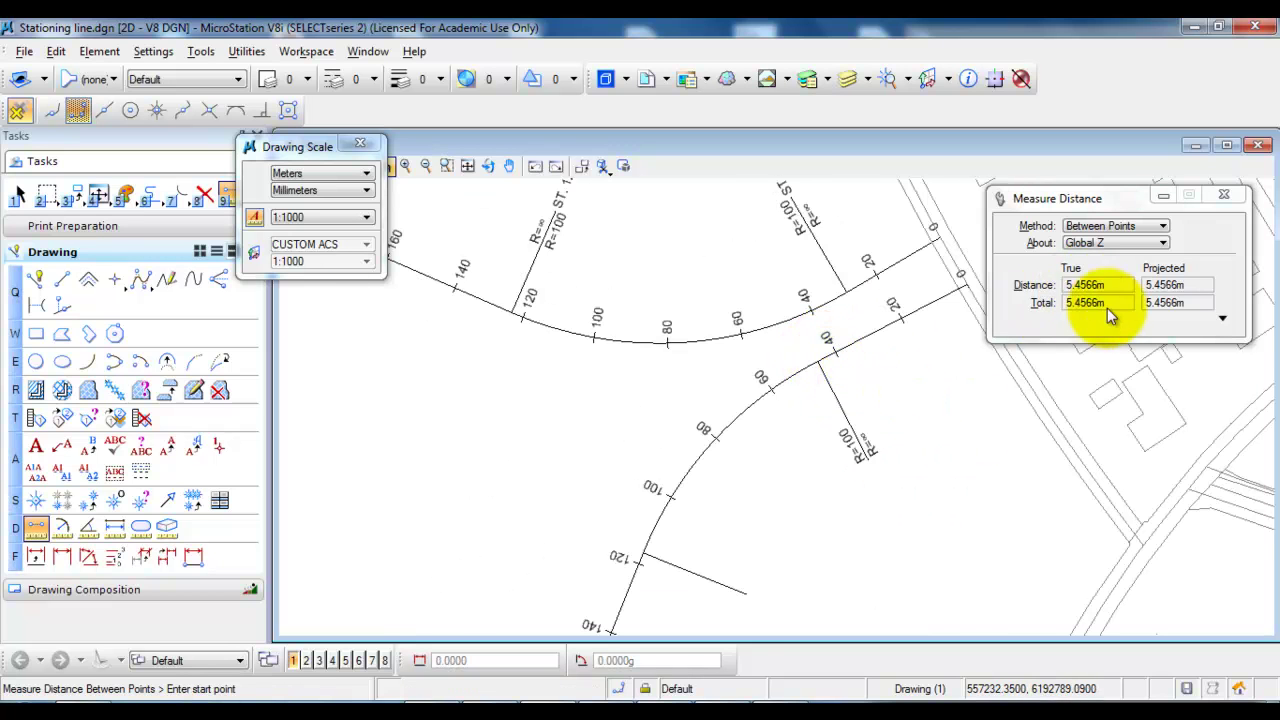
scroll(880, 475, "up", 2)
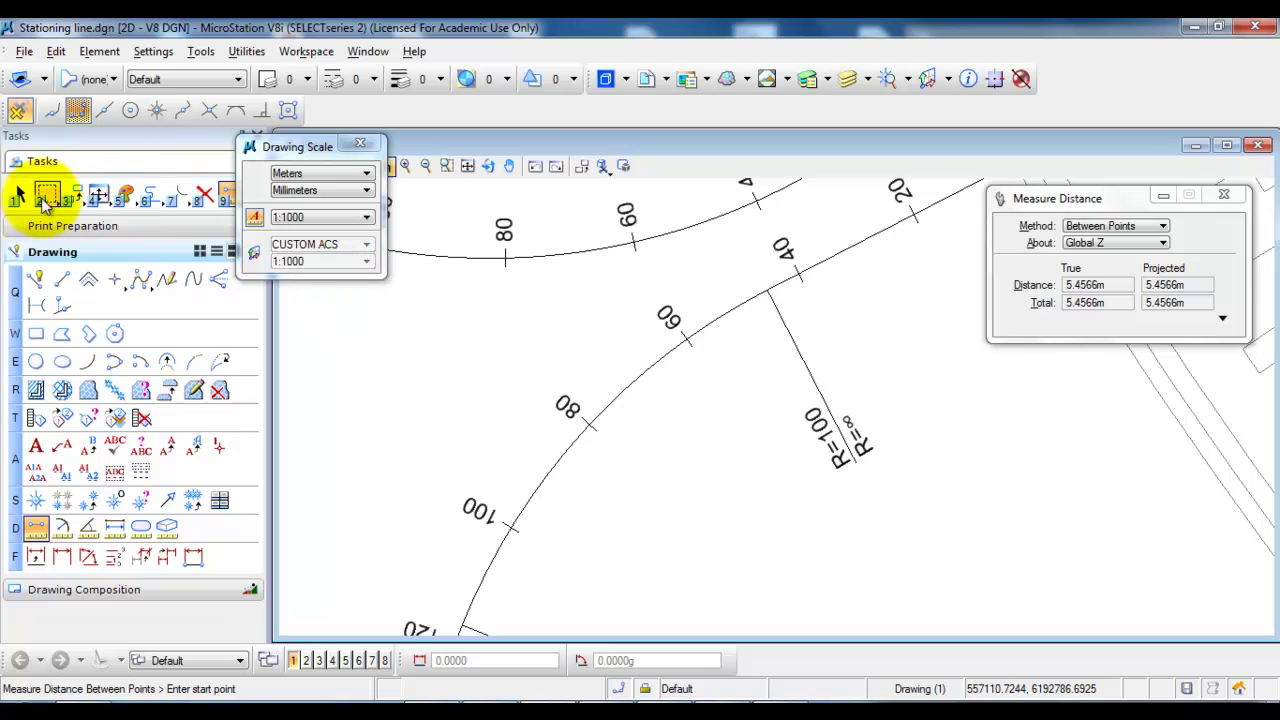
left_click(19, 195)
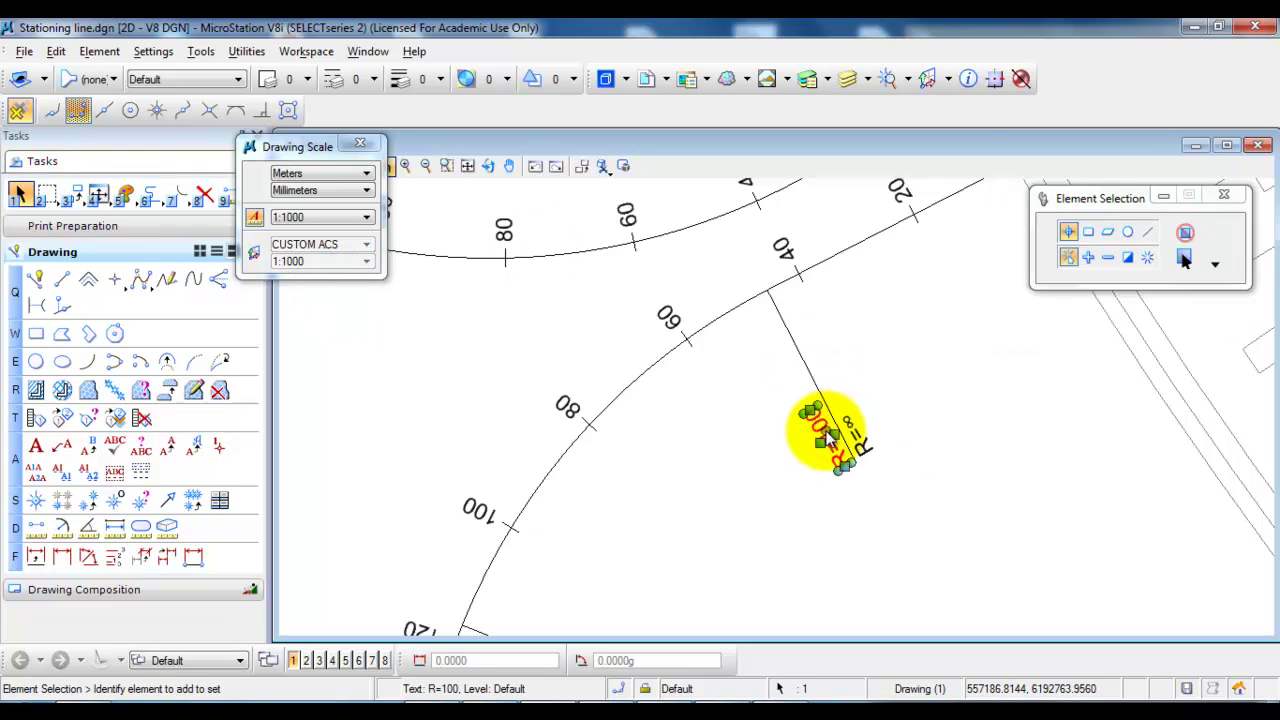
right_click(826, 430)
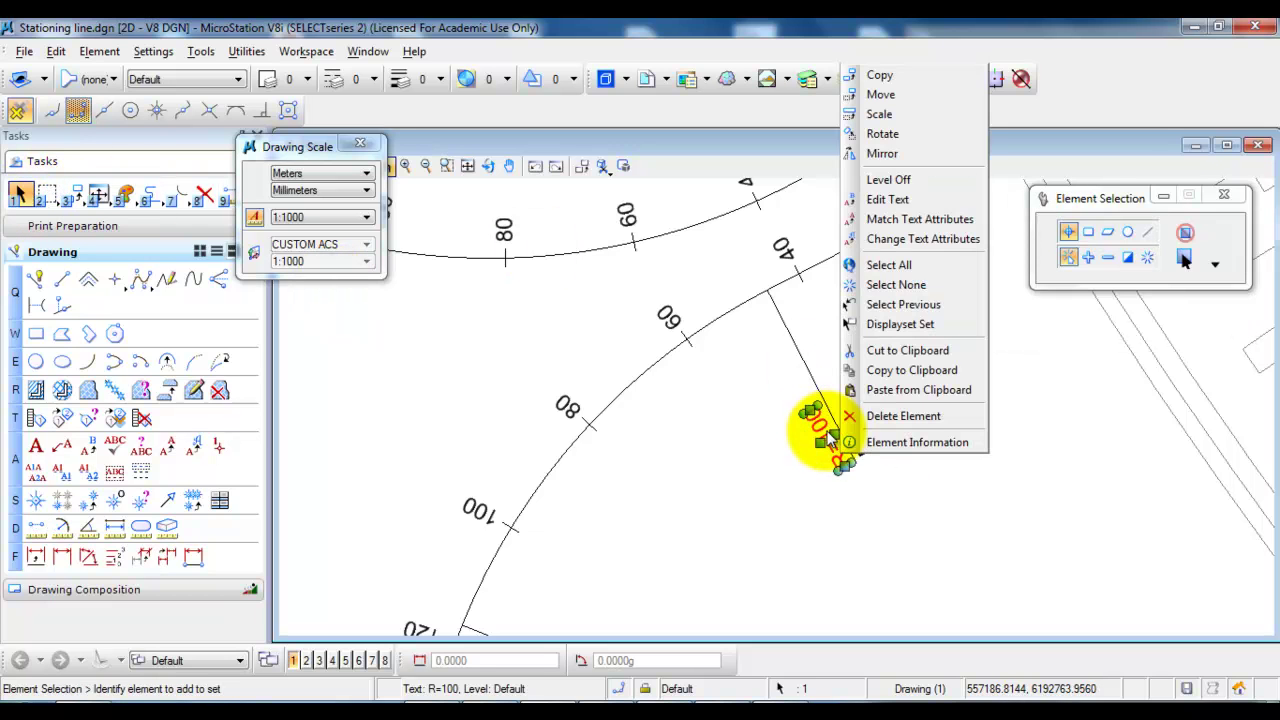
left_click(878, 76)
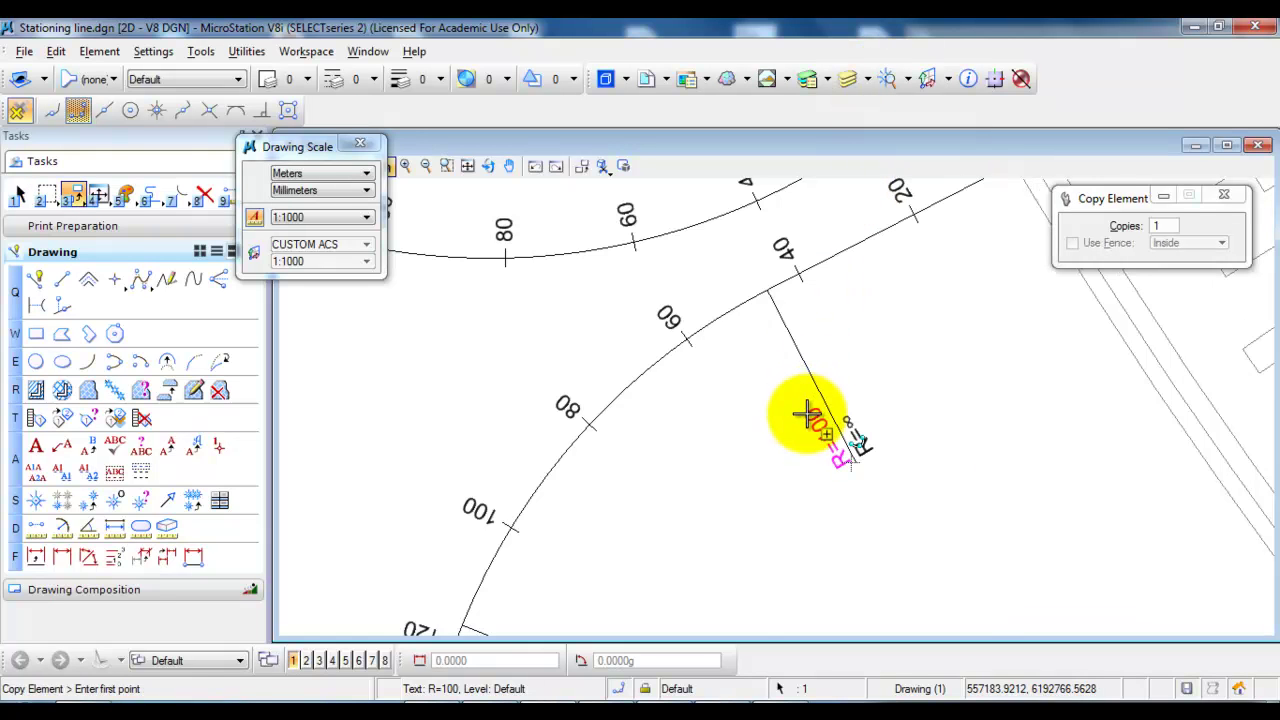
scroll(858, 468, "up", 6)
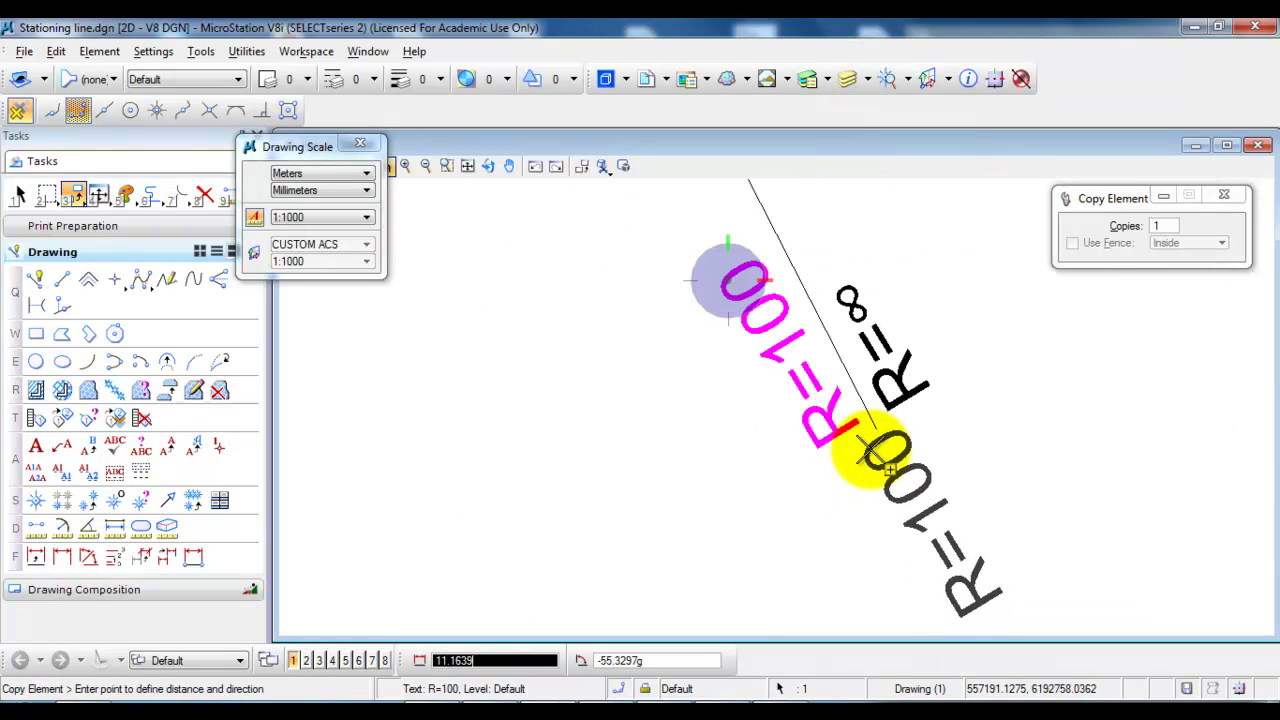
left_click(873, 456)
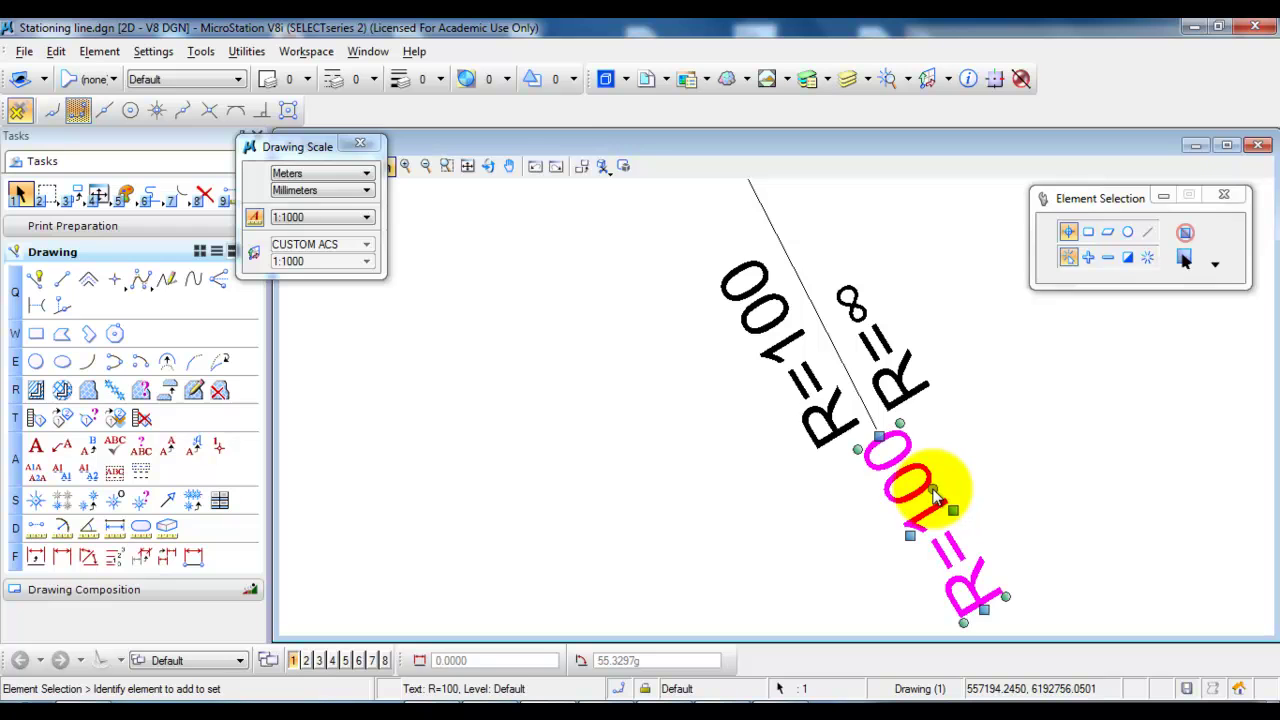
- Change the text of the copied label at the line's end to "ST.45.46"
double_click(930, 487)
type("ST.45.46")
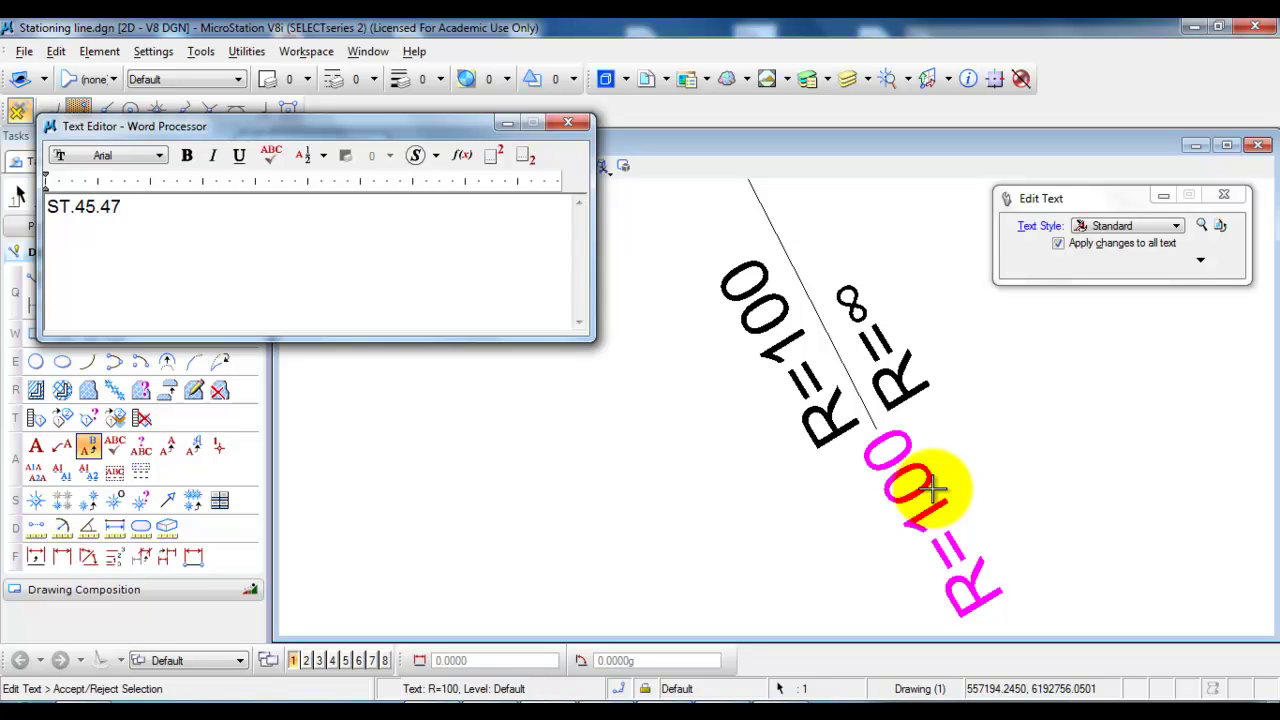
left_click(1103, 455)
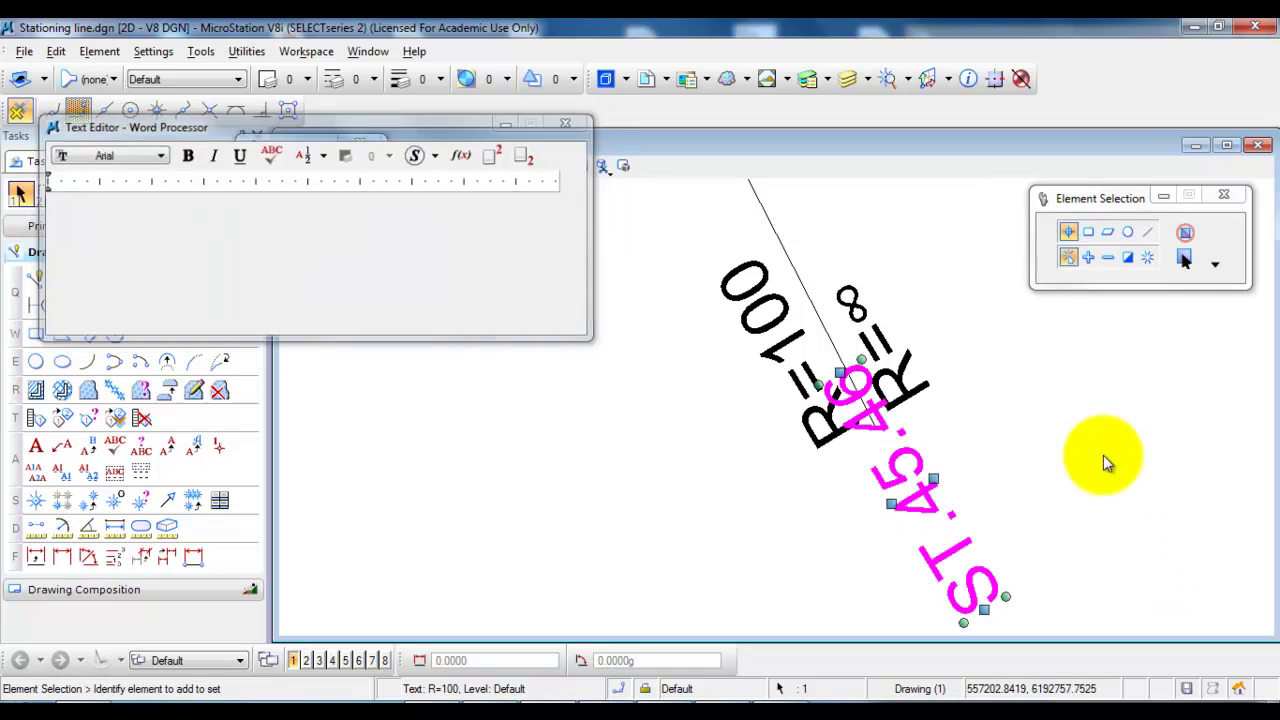
- Move the "ST.45.46" label down along the line's direction, clear of the two radius labels
right_click(980, 392)
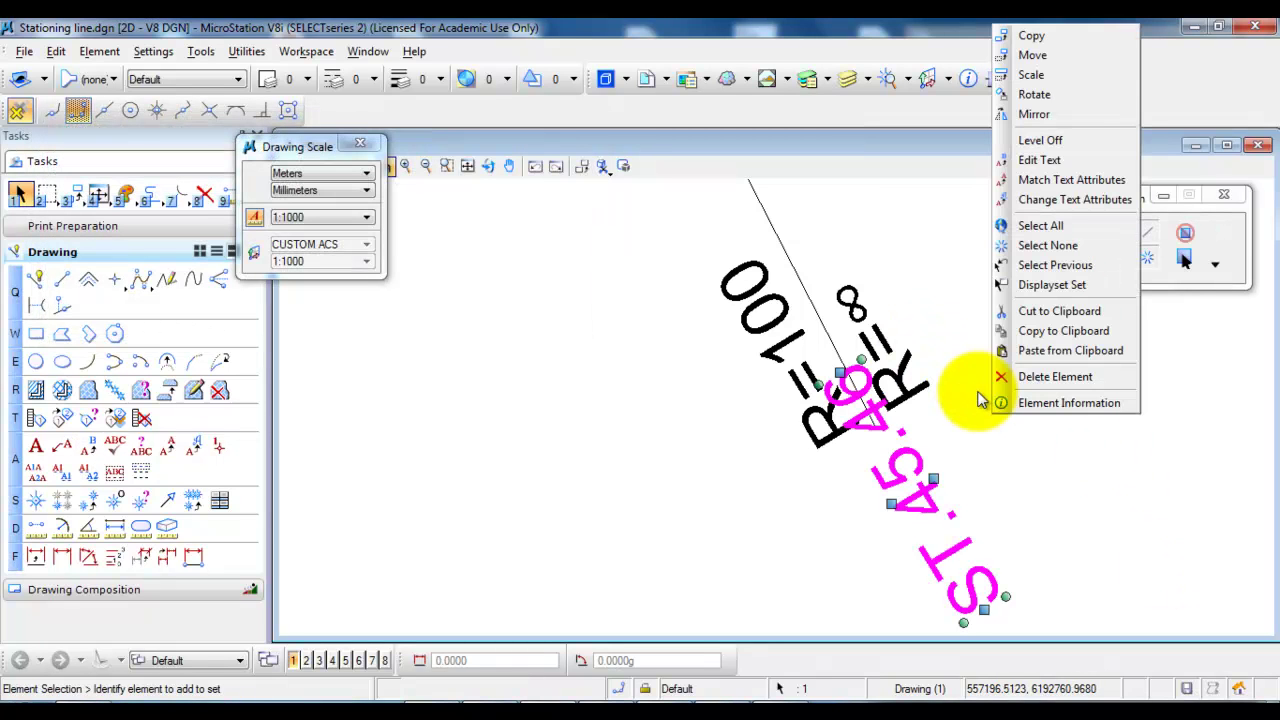
left_click(1040, 55)
left_click(935, 240)
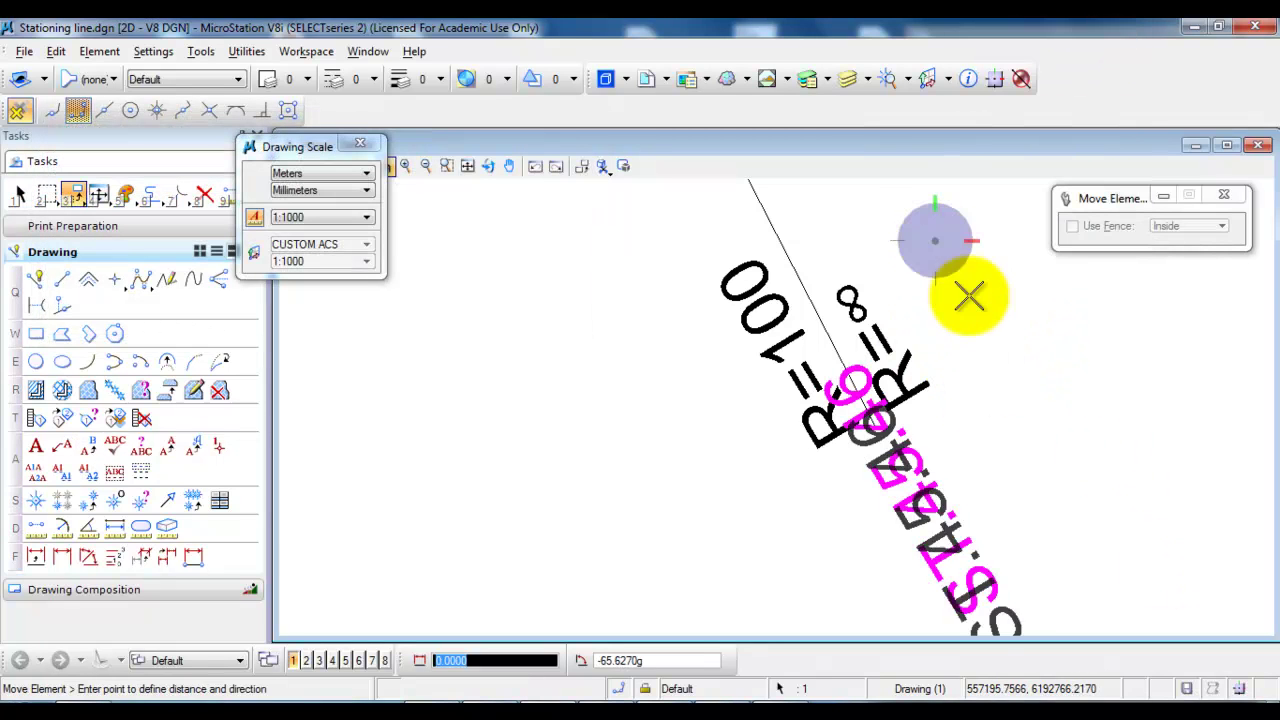
key("Escape")
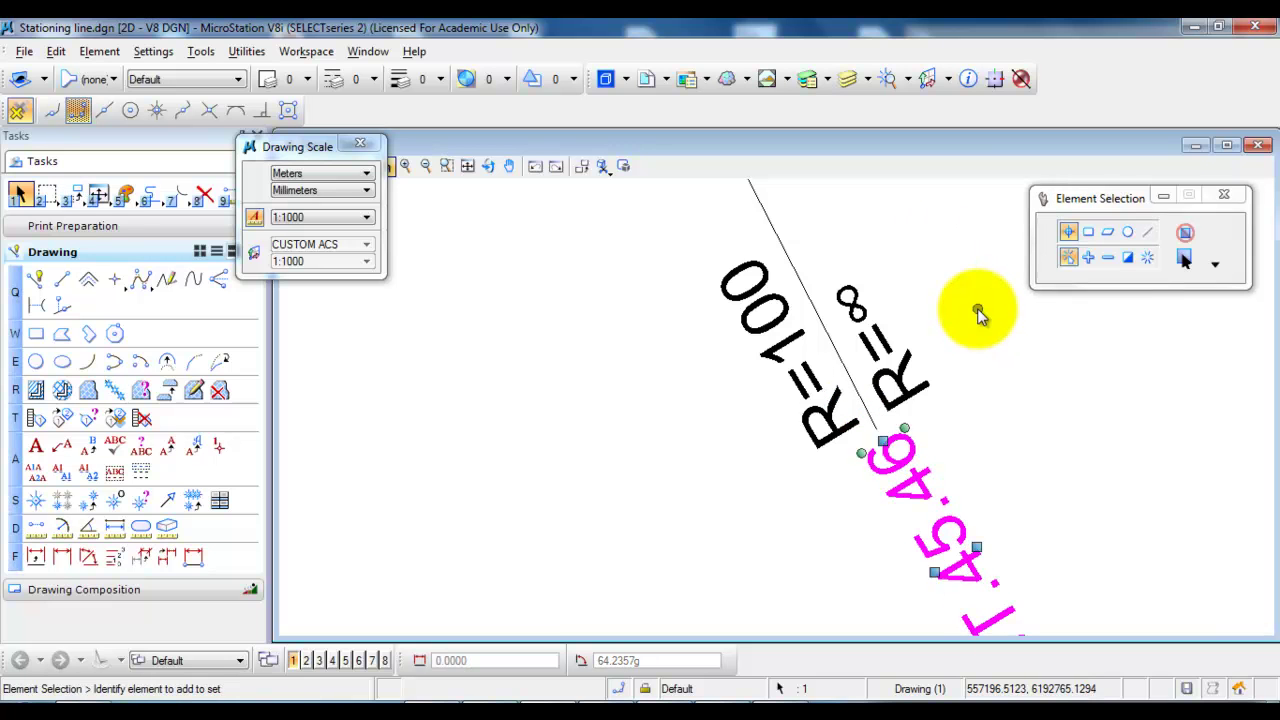
scroll(978, 313, "down", 6)
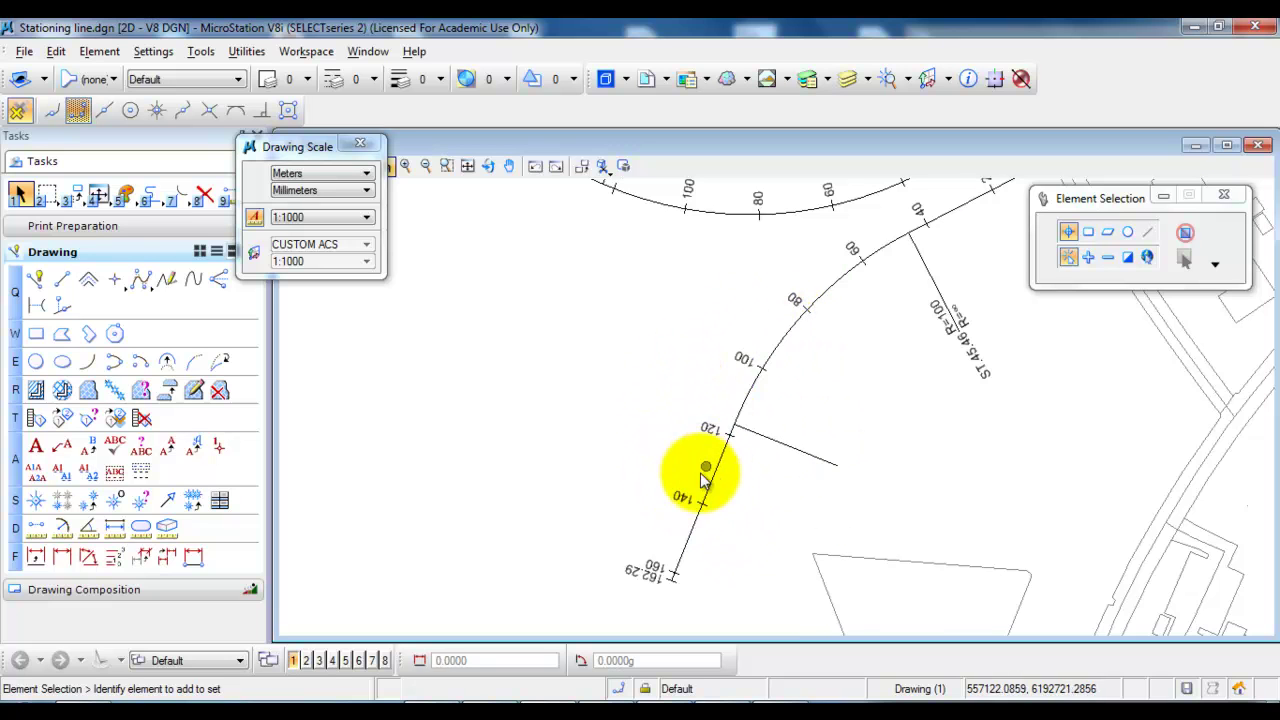
scroll(565, 520, "down", 2)
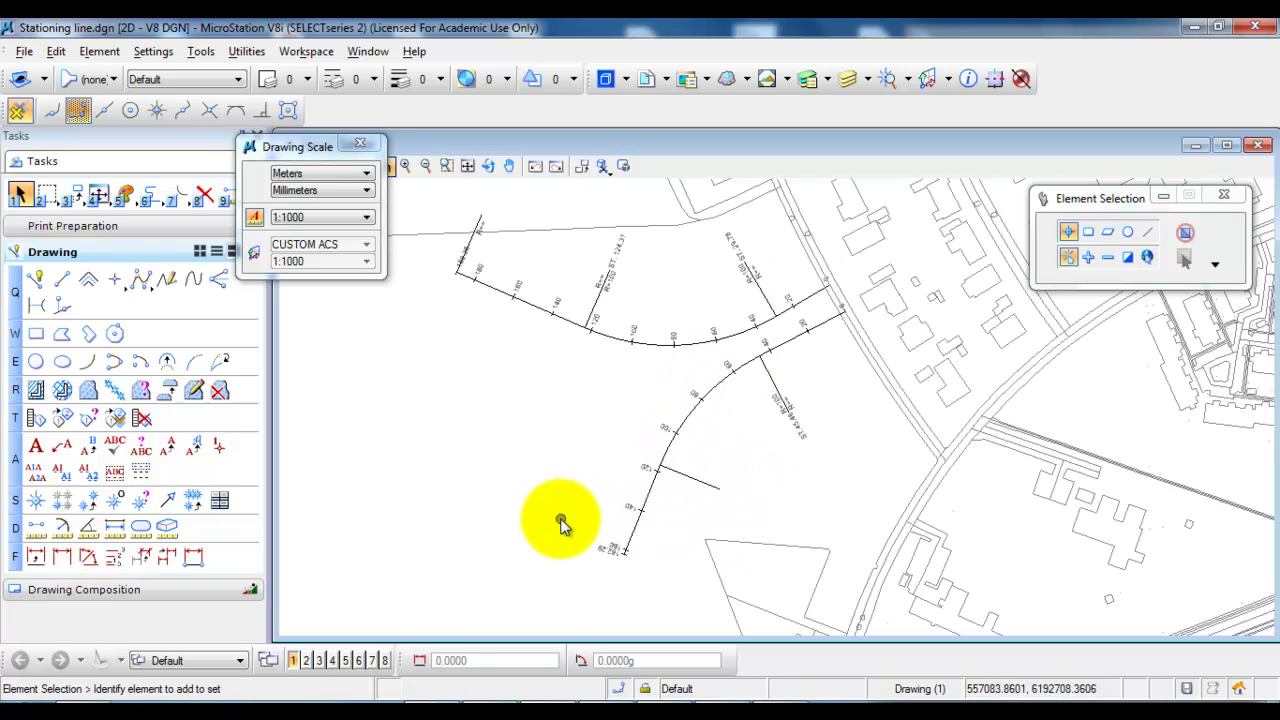